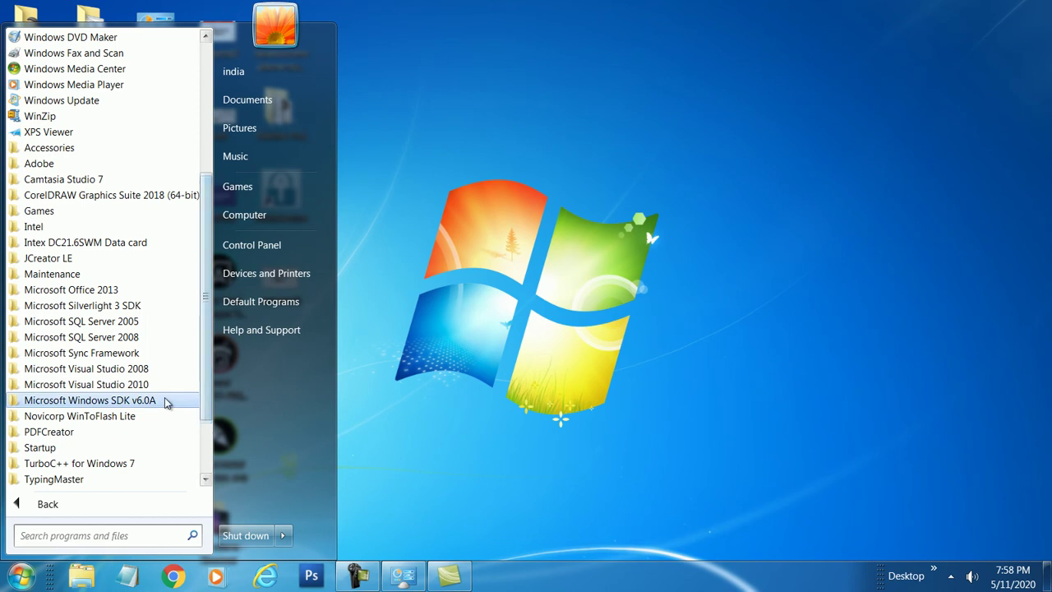
Step: Open Excel 2013 and create a workbook from the Personal Monthly Budget template
left_click(104, 294)
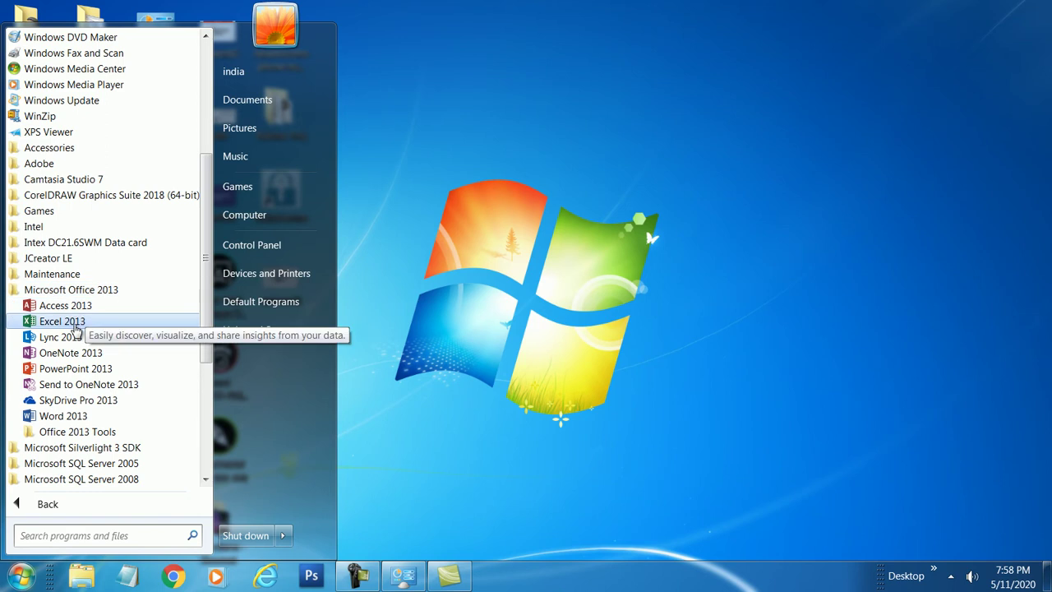
left_click(75, 328)
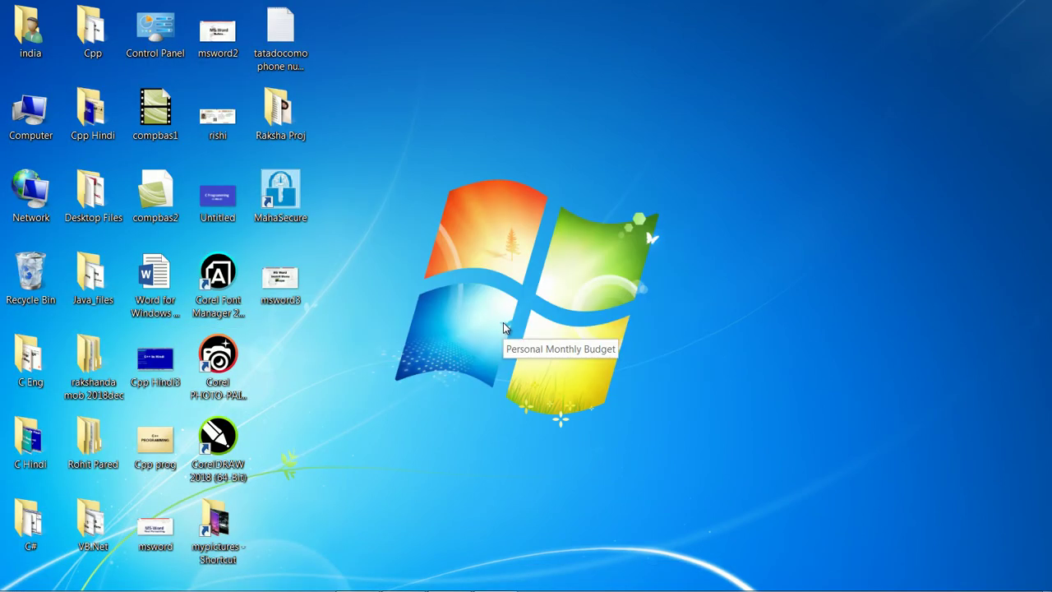
left_click(696, 465)
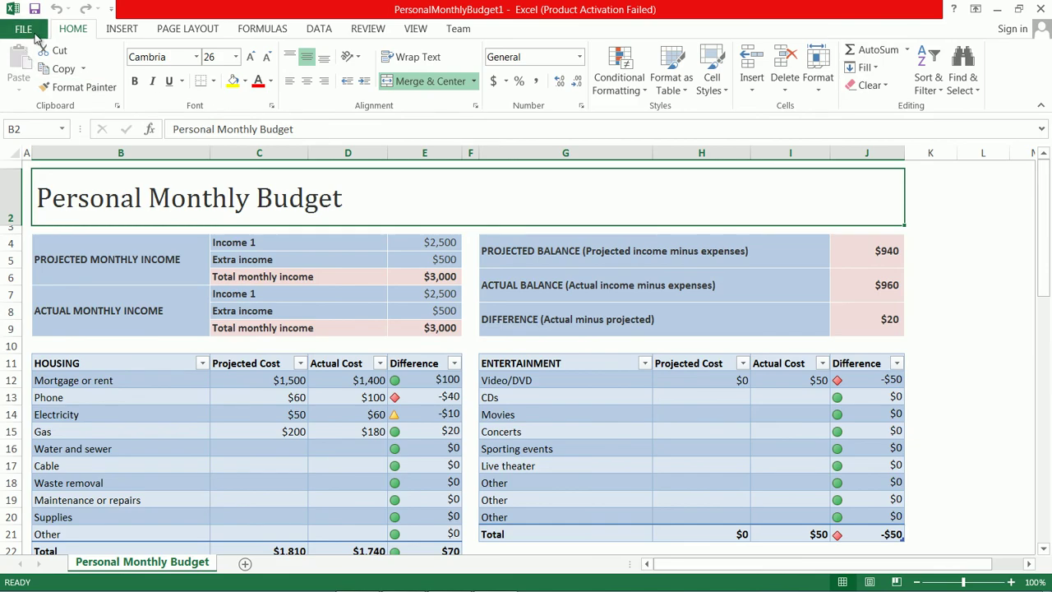
Step: Create a new blank workbook
left_click(25, 29)
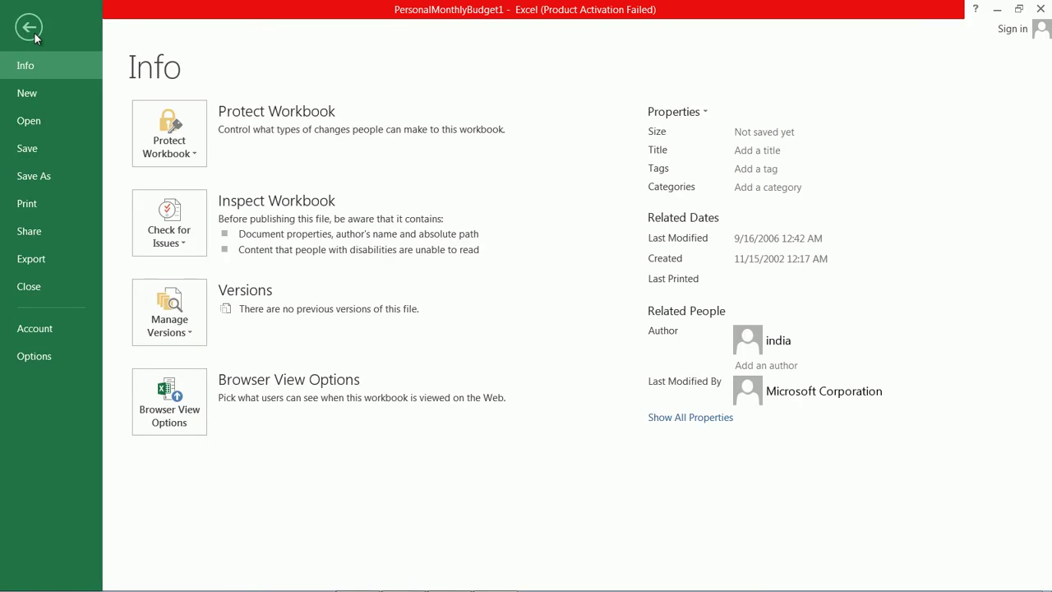
left_click(27, 93)
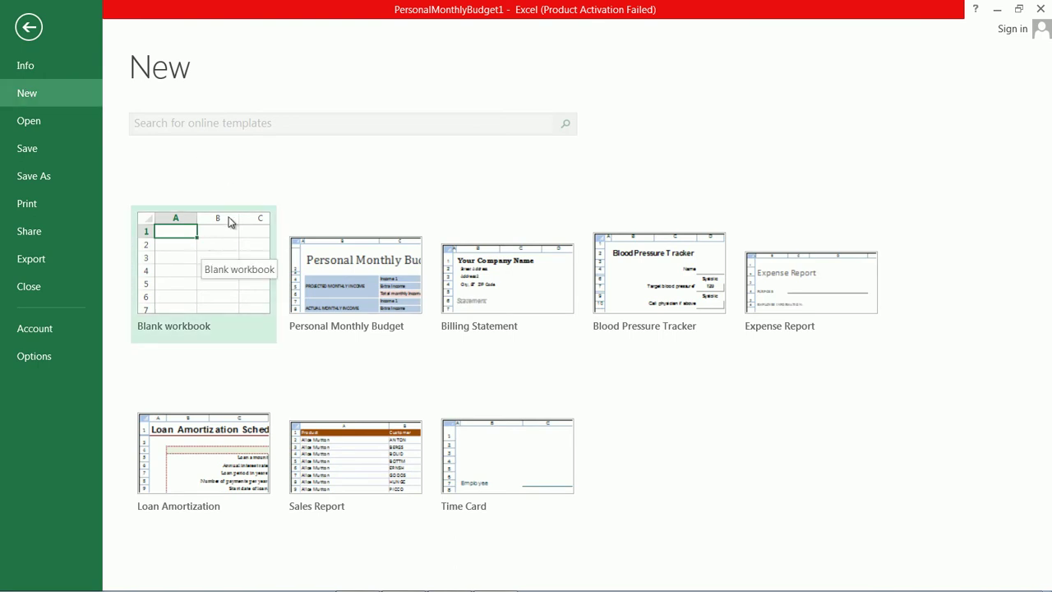
left_click(208, 287)
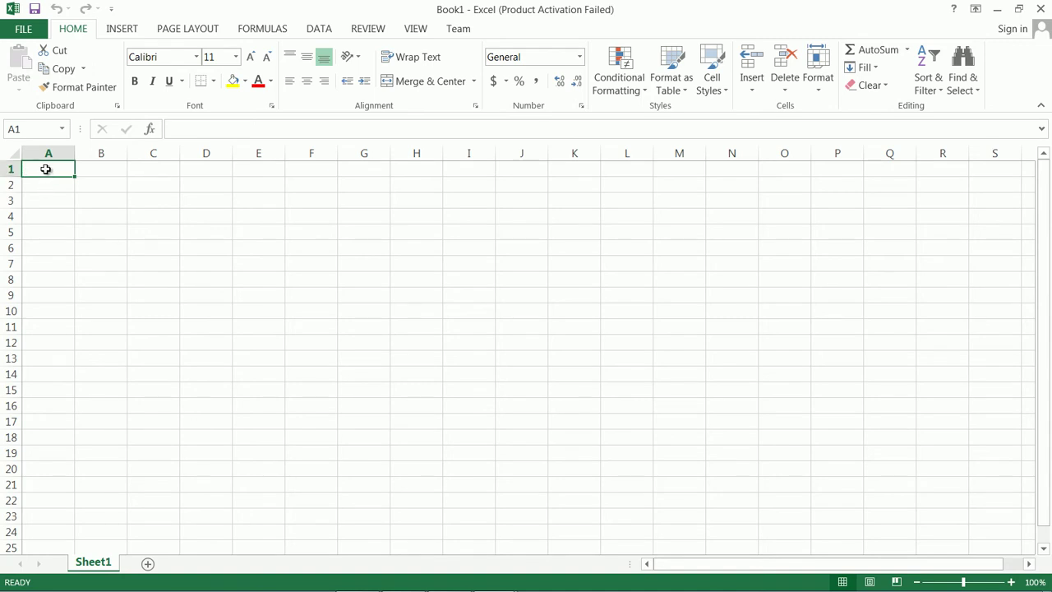
left_click(98, 195)
left_click(163, 205)
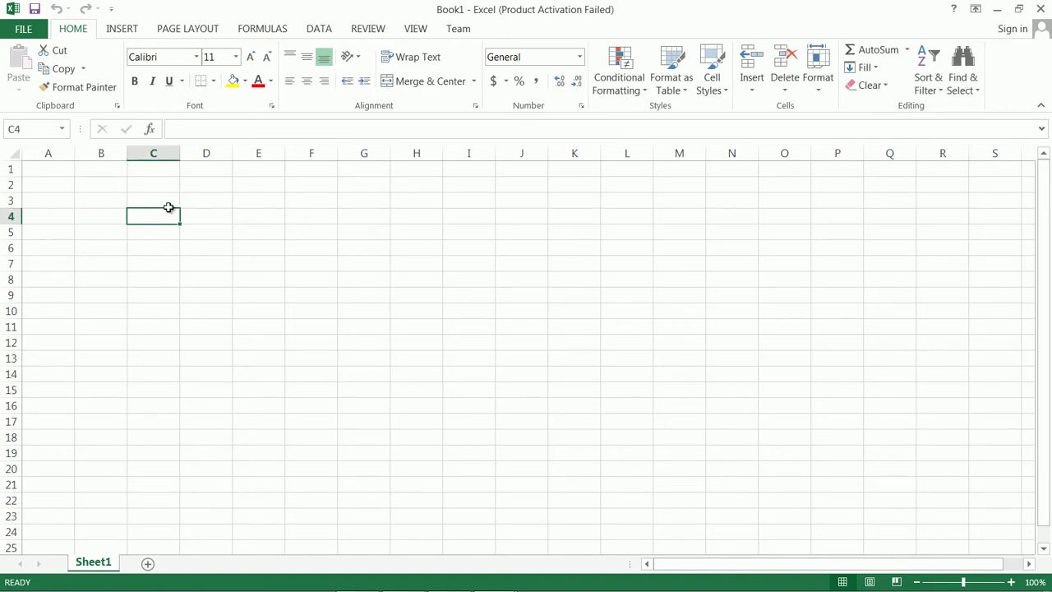
left_click(224, 205)
left_click(211, 244)
left_click(253, 235)
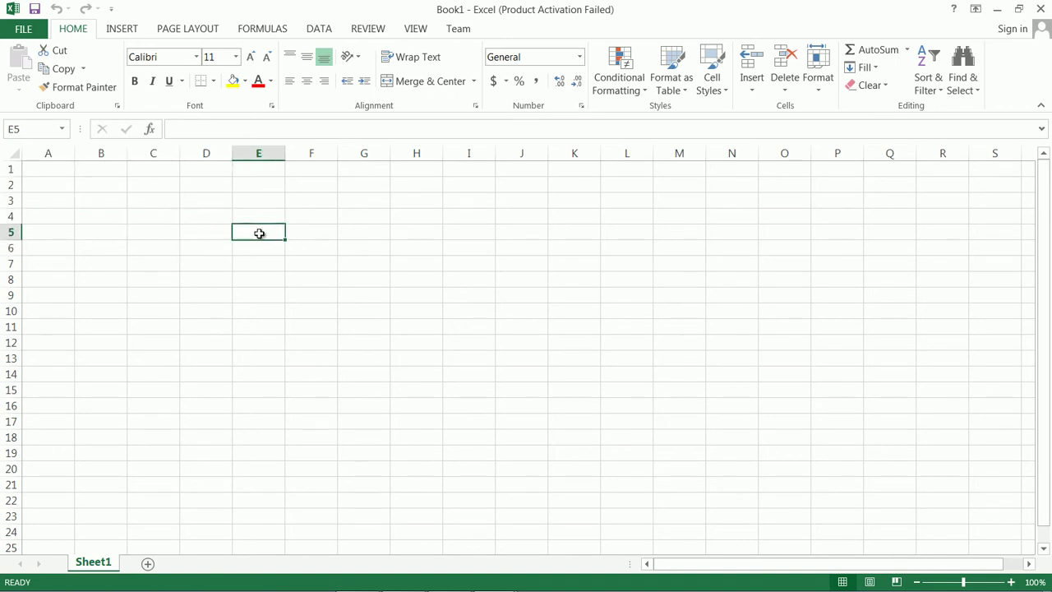
left_click(336, 218)
left_click(315, 247)
left_click(251, 235)
left_click(52, 167)
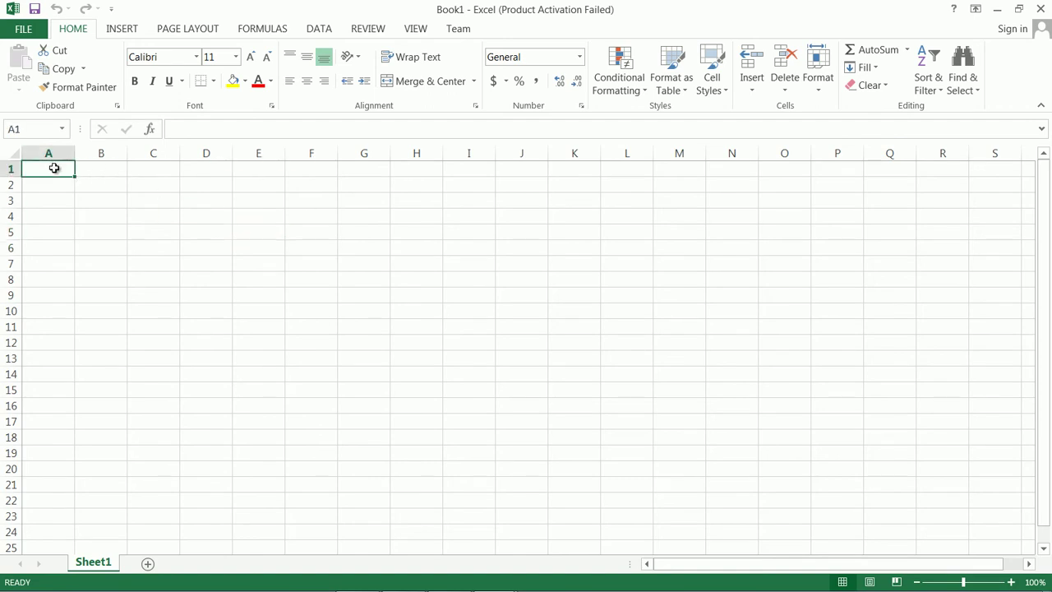
Step: Jump from cell A1 to the last row of the worksheet in column A and return to A1
left_click(10, 169)
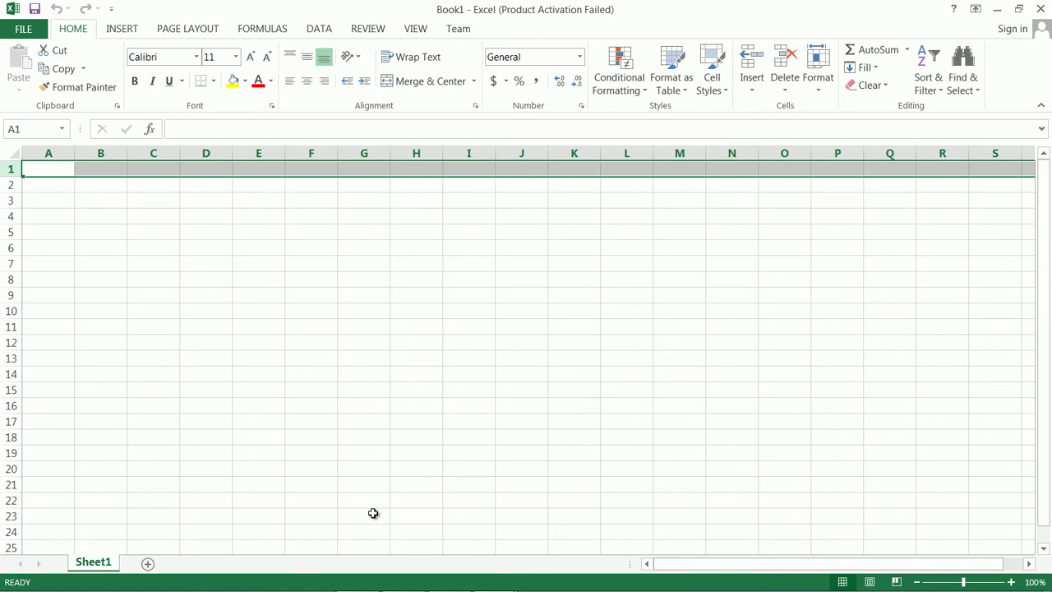
left_click(47, 170)
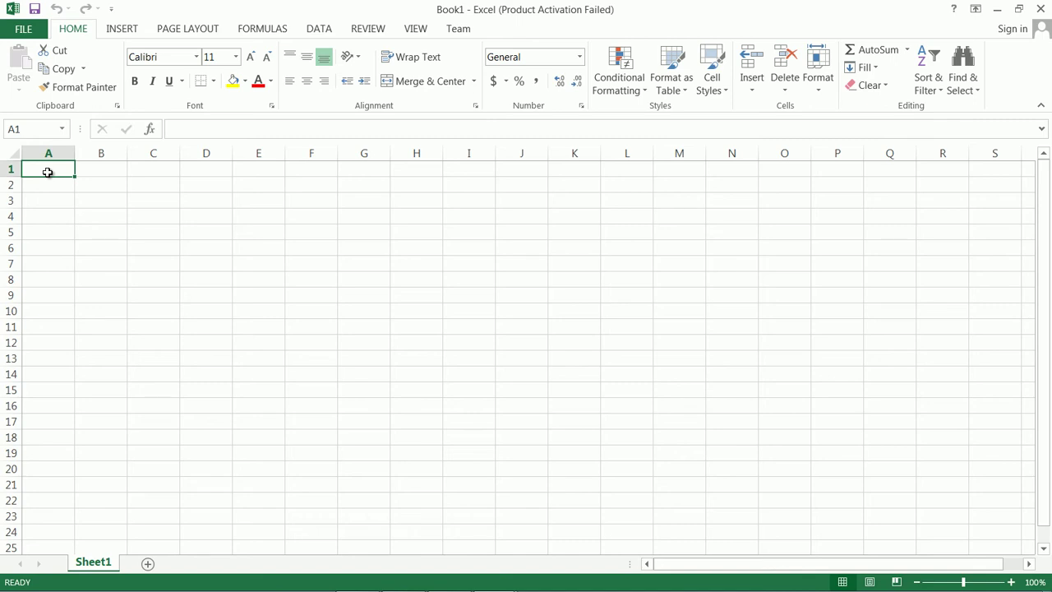
key("ctrl+Down")
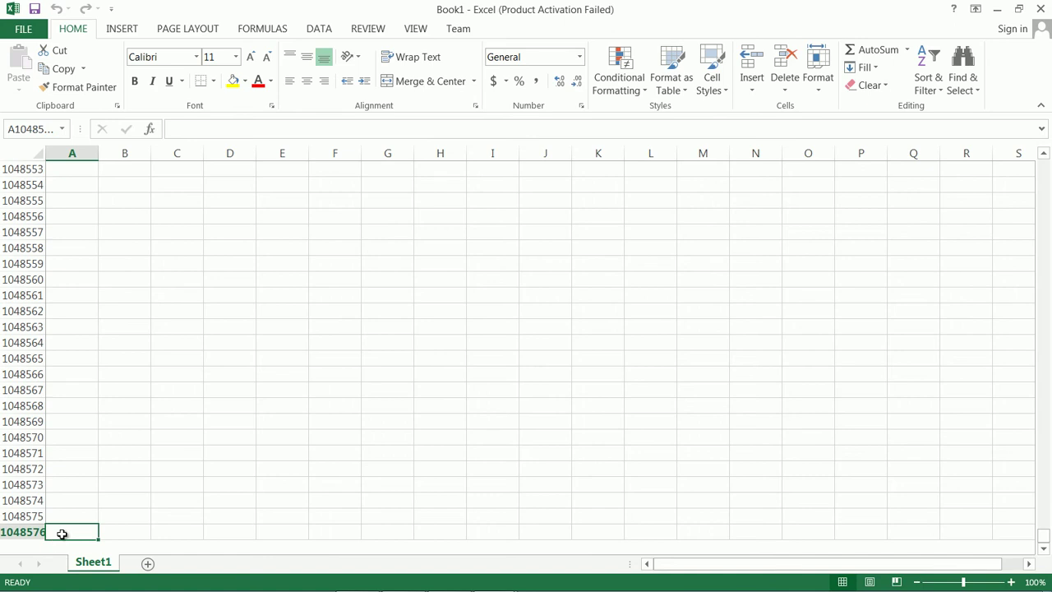
key("ctrl+Home")
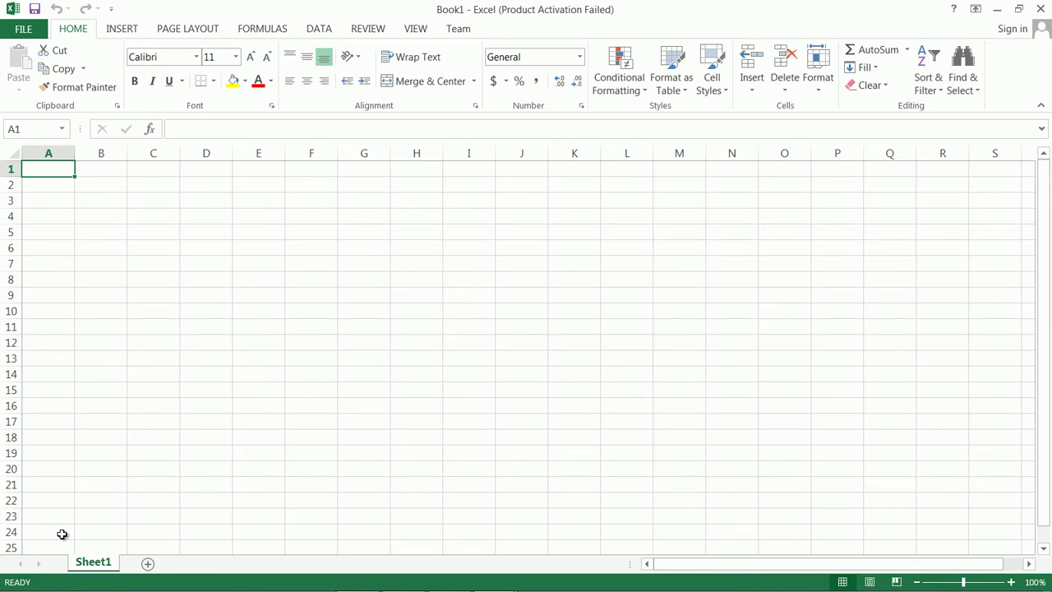
Step: Jump from cell A1 to the last column of the worksheet in row 1 and return to A1
left_click(63, 152)
left_click(57, 168)
key("ctrl+Right")
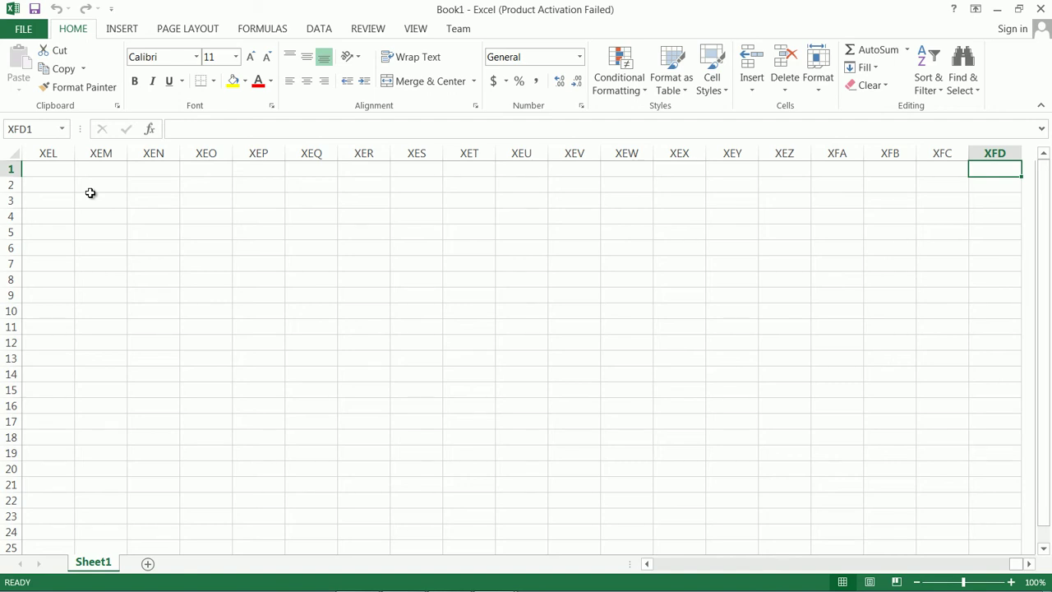
key("ctrl+Home")
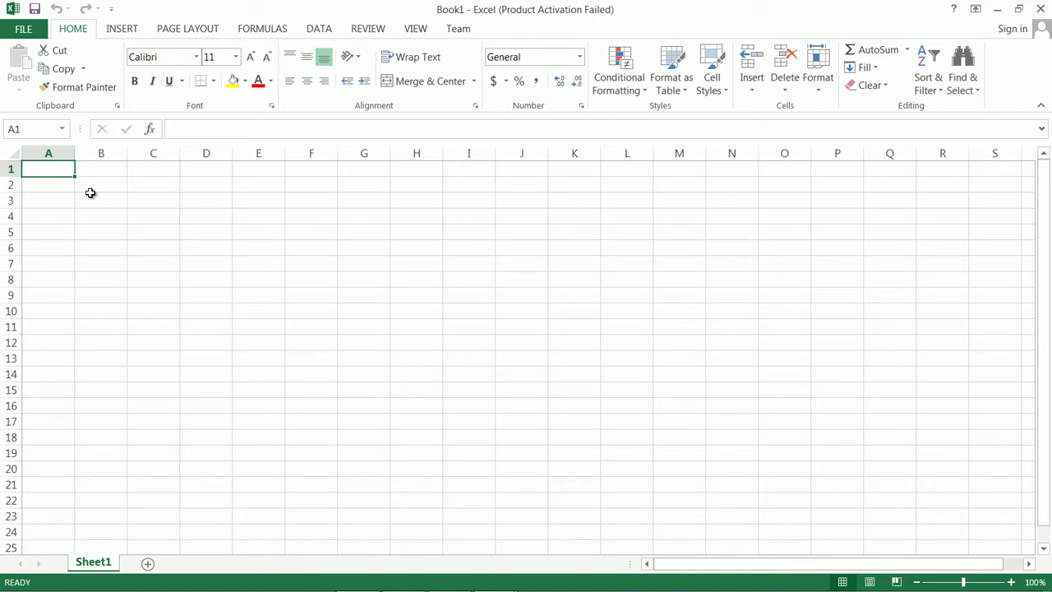
Step: Revisit the worksheet's last column and last row, returning to cell A1 each time
key("ctrl+Right")
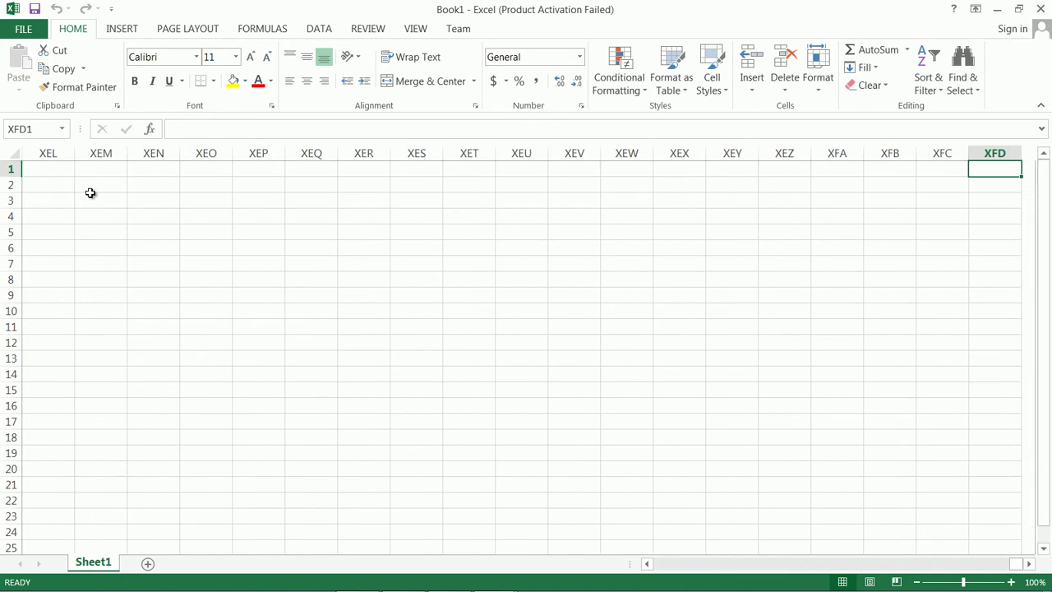
key("ctrl+Home")
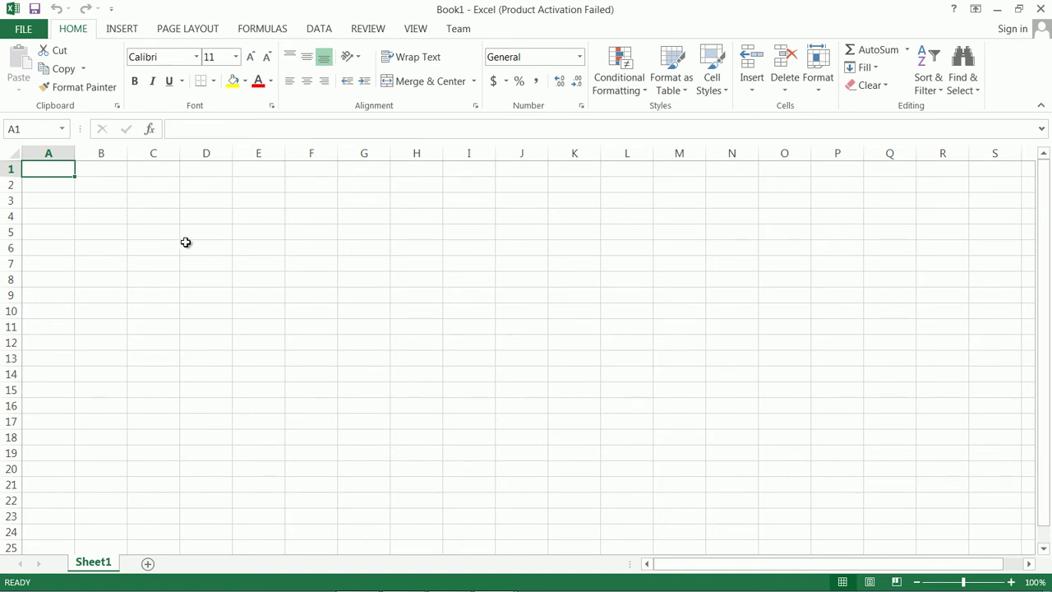
key("ctrl+Down")
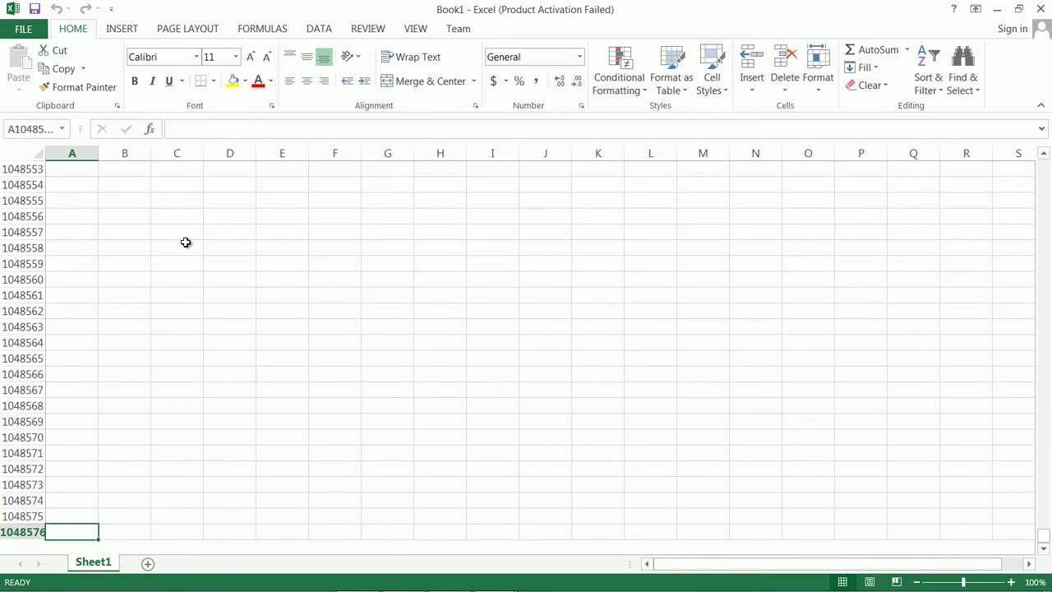
key("ctrl+Up")
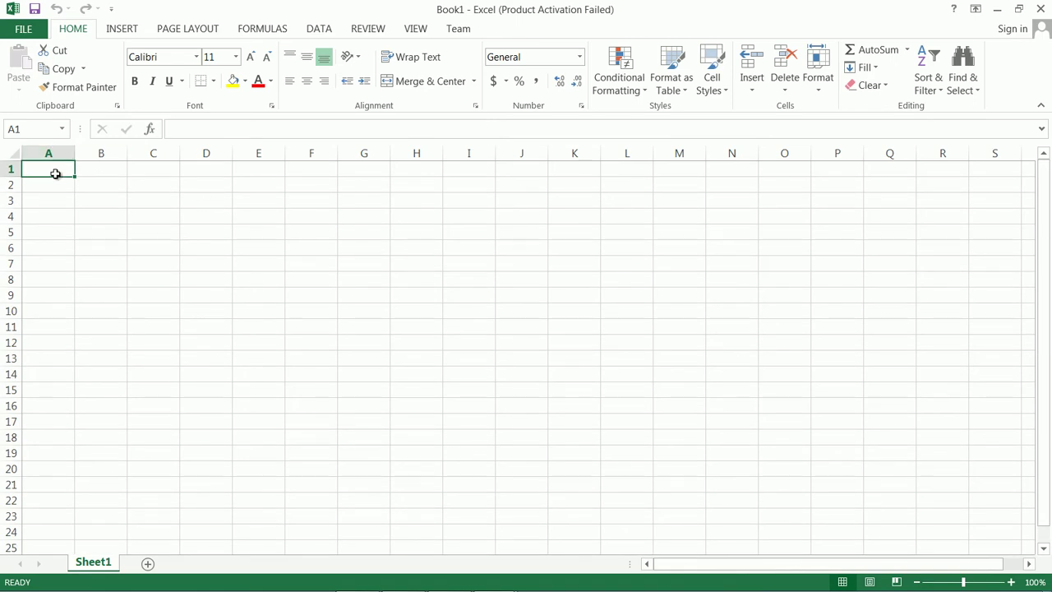
left_click(80, 170)
left_click(65, 169)
left_click(68, 188)
left_click(66, 169)
left_click(12, 169)
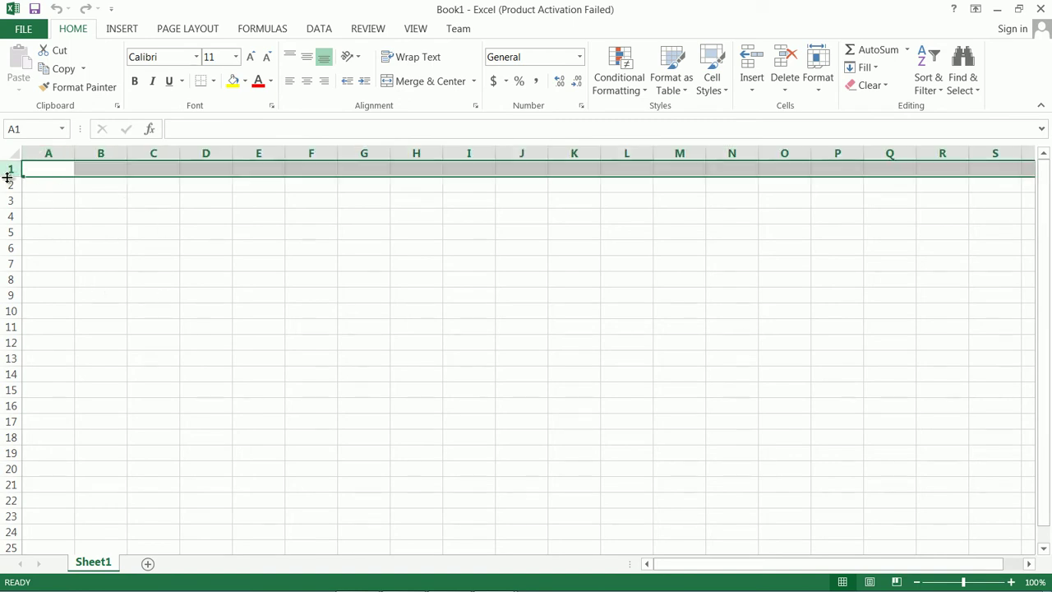
left_click(39, 152)
left_click(116, 207)
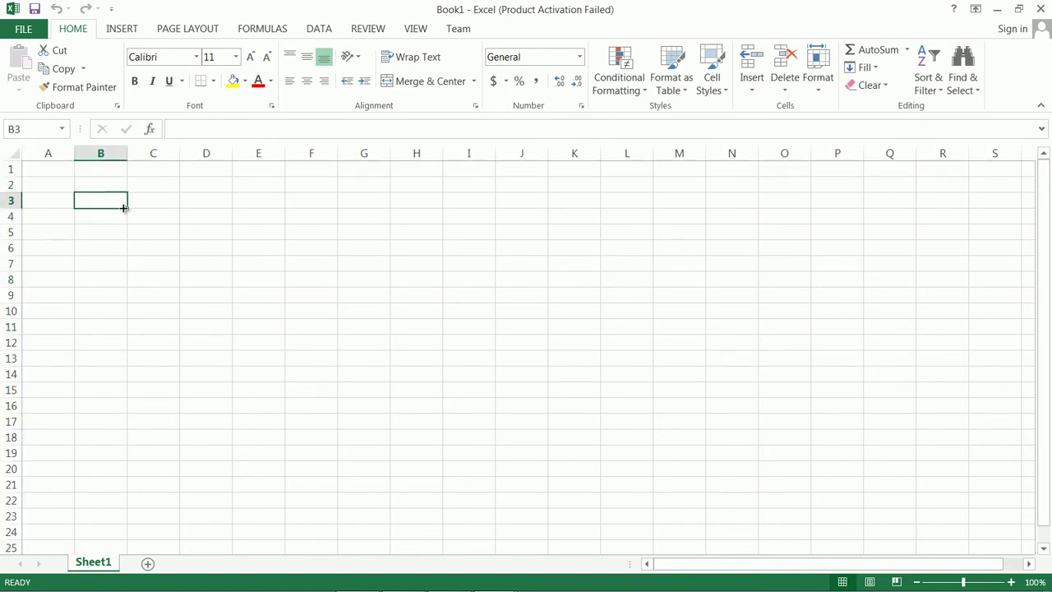
left_click(158, 218)
left_click(164, 205)
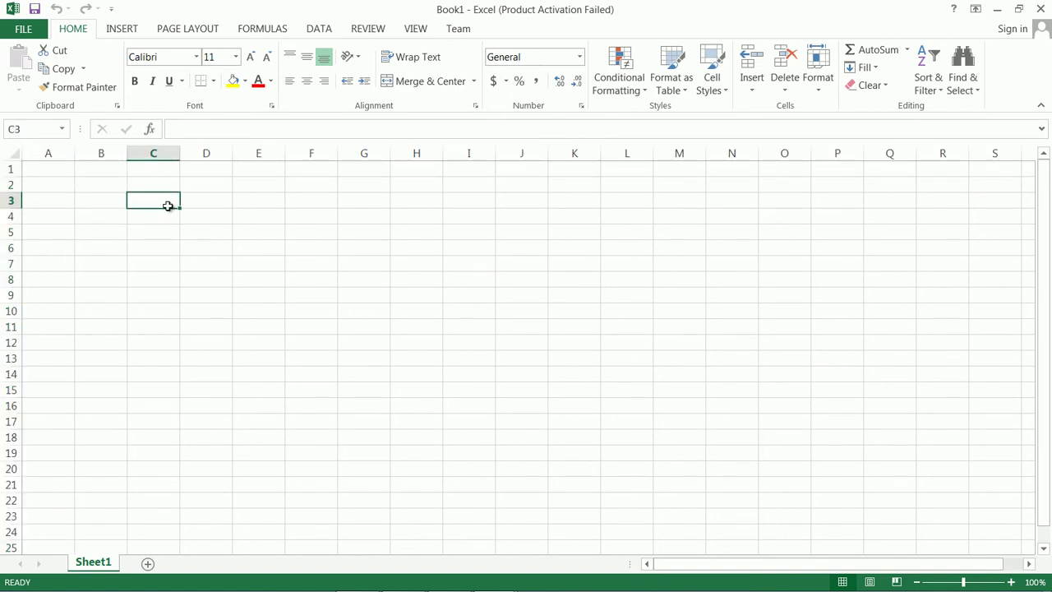
Step: Select the block of cells C2:I13
left_click_drag(163, 204, 345, 272)
left_click(153, 198)
left_click_drag(162, 188, 488, 361)
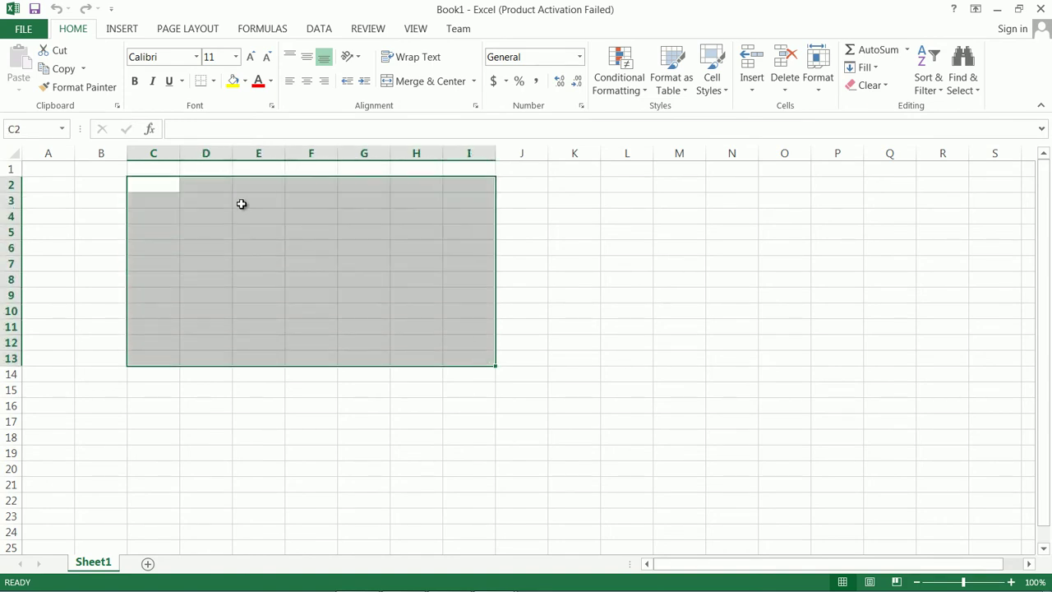
Step: Enter Monday in cell C2 and Tuesday in cell C3
left_click(160, 181)
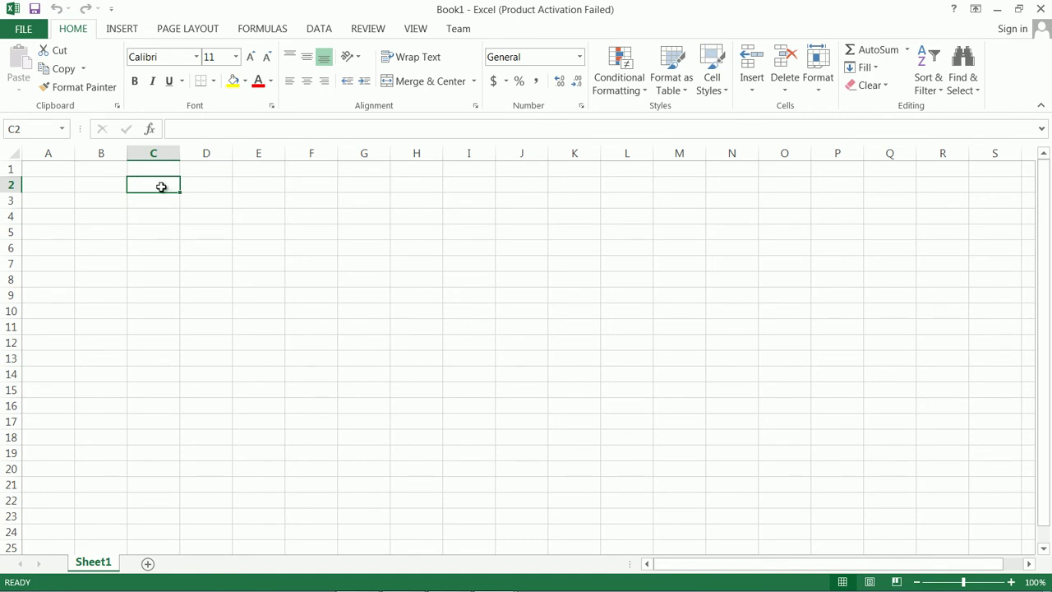
double_click(163, 186)
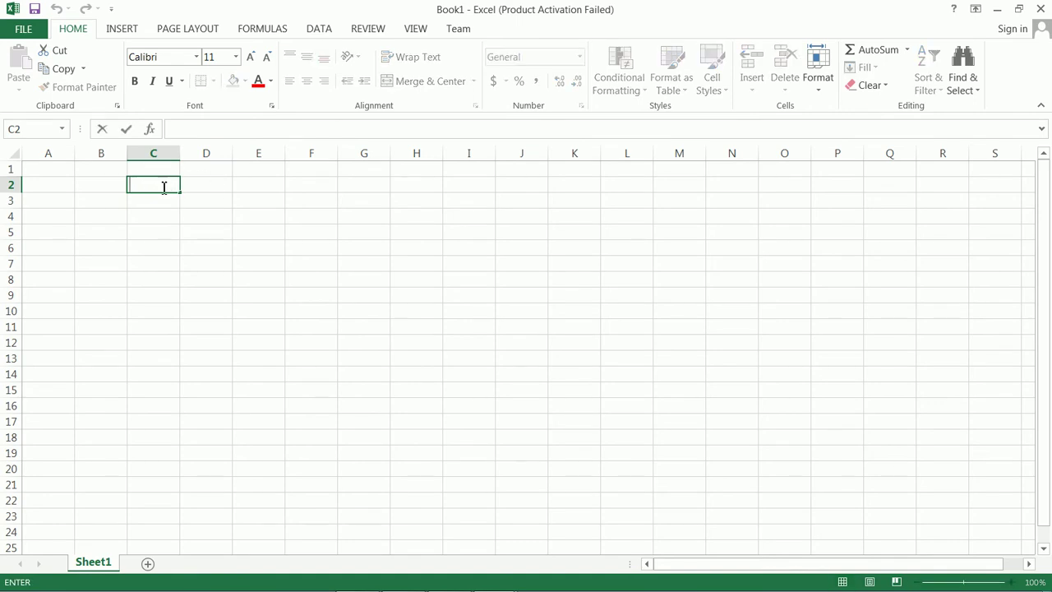
type("MOnday")
key("BackSpace")
key("BackSpace")
key("BackSpace")
key("BackSpace")
key("BackSpace")
key("BackSpace")
type("Monday")
key("Return")
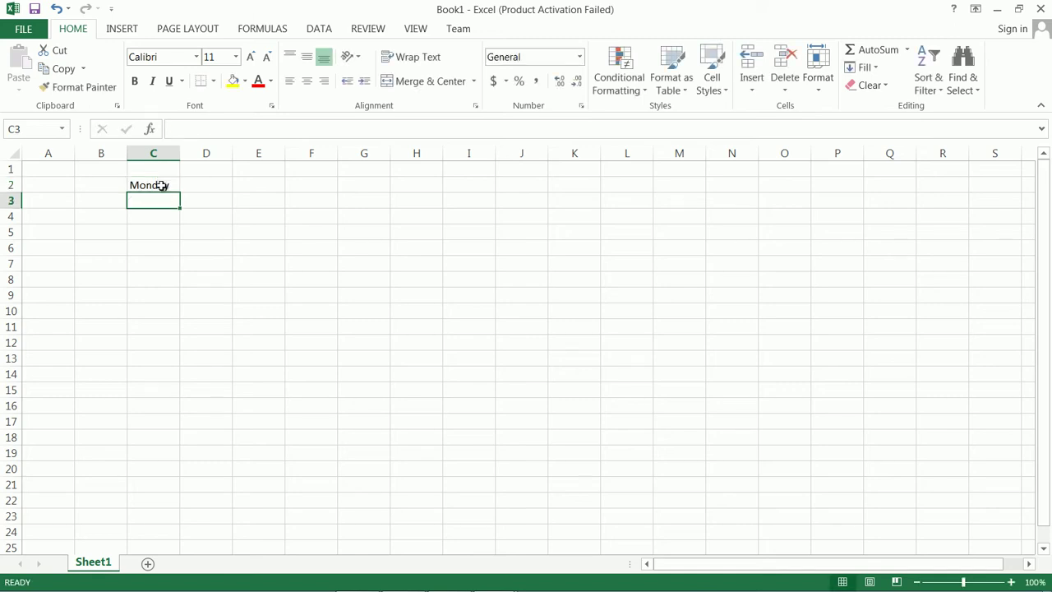
type("Tuesday")
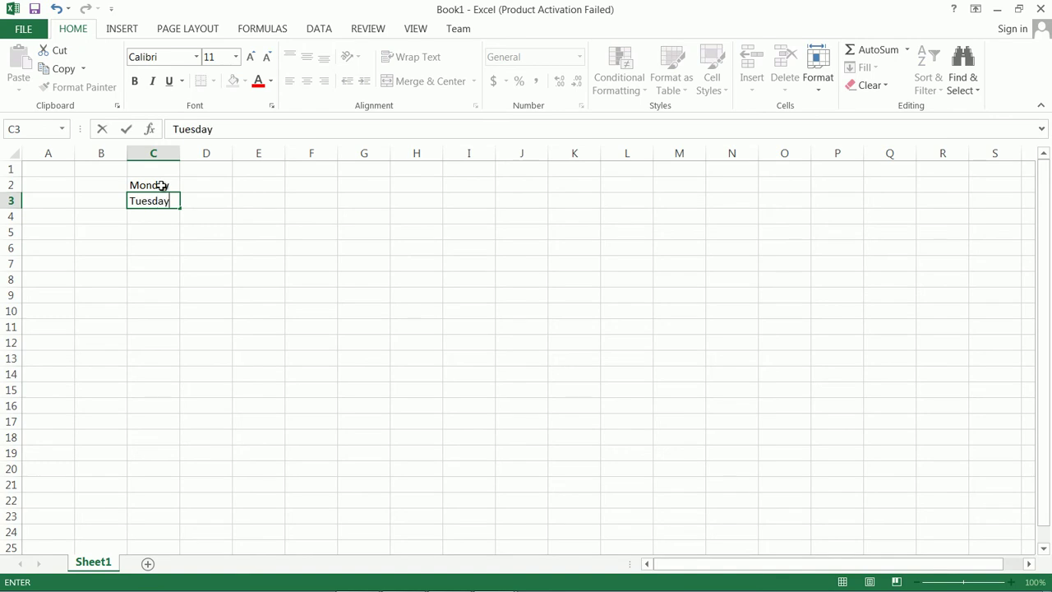
key("Return")
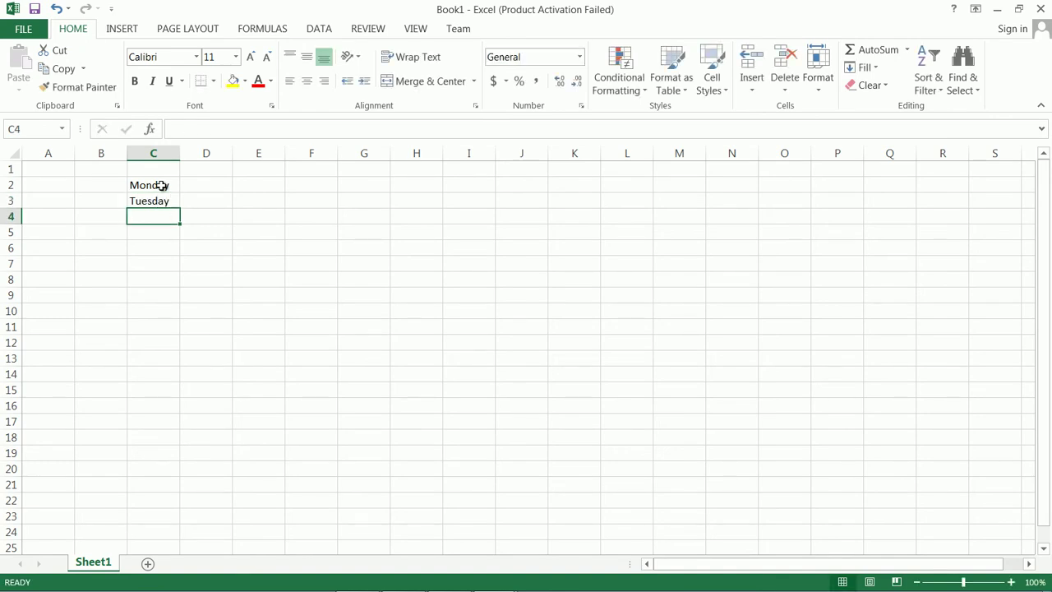
Step: Enter 12 in cell D2 and 345 in cell D3
left_click(212, 188)
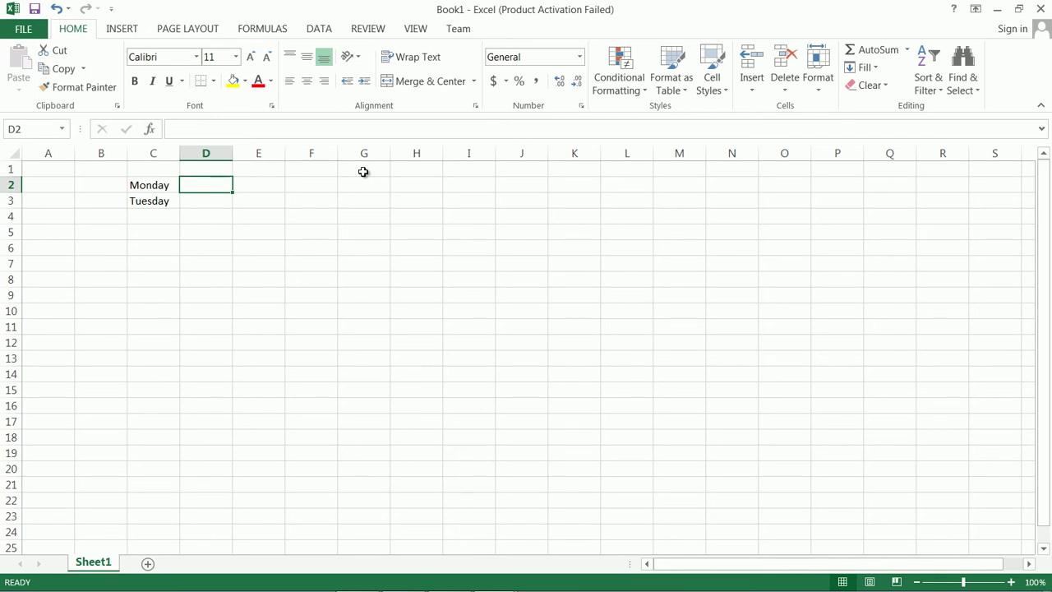
type("12")
key("Return")
type("34")
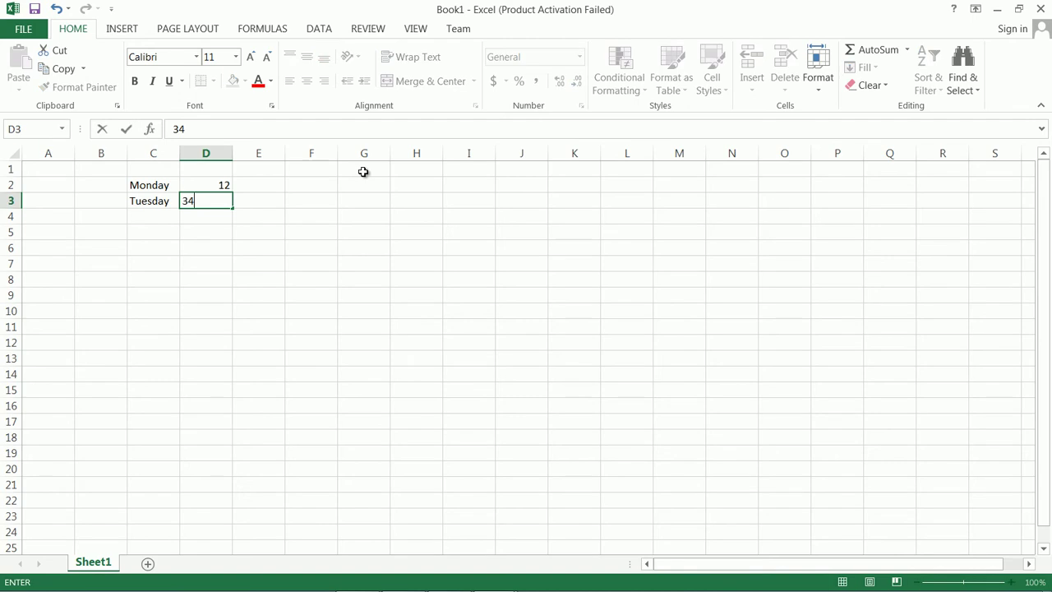
type("5")
key("Return")
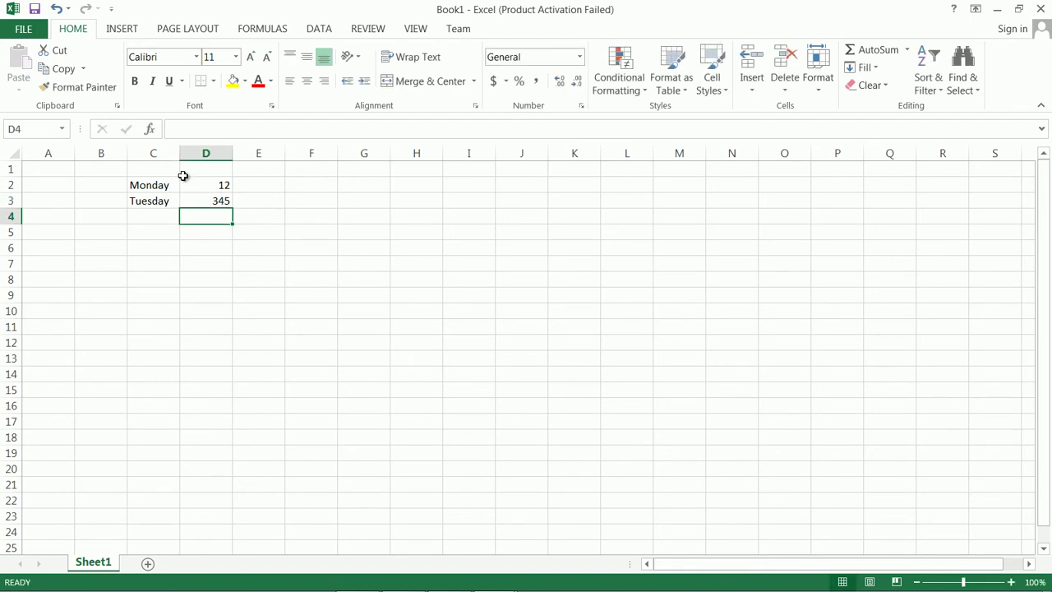
Step: Examine how the number entries in D2:D3 and the text entries in C2:C3 are aligned
left_click(207, 184)
left_click(215, 201)
left_click(218, 187)
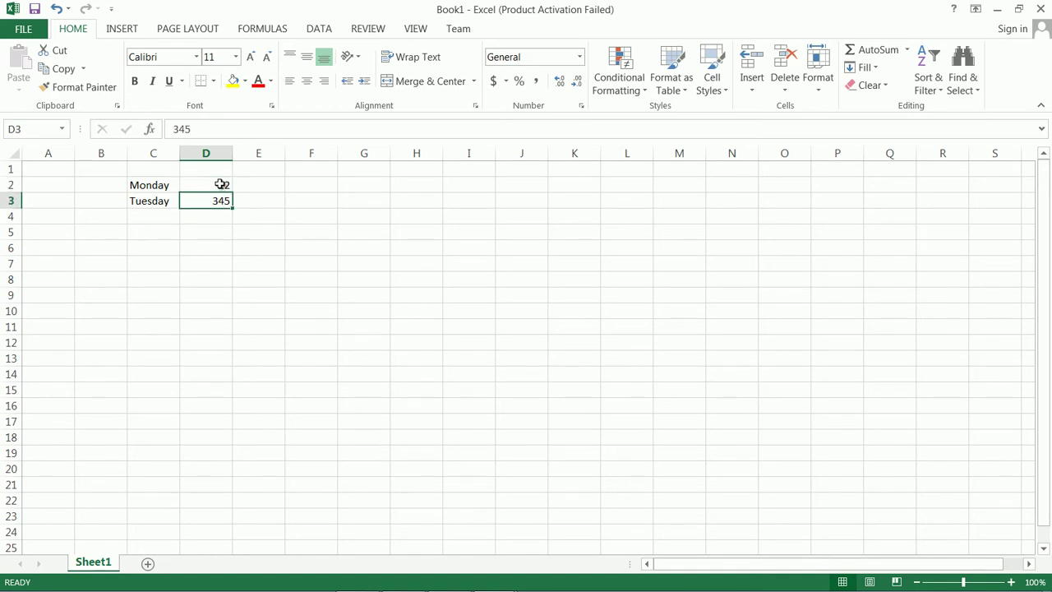
left_click(218, 184)
left_click(219, 201)
left_click(161, 185)
left_click(159, 201)
left_click(159, 184)
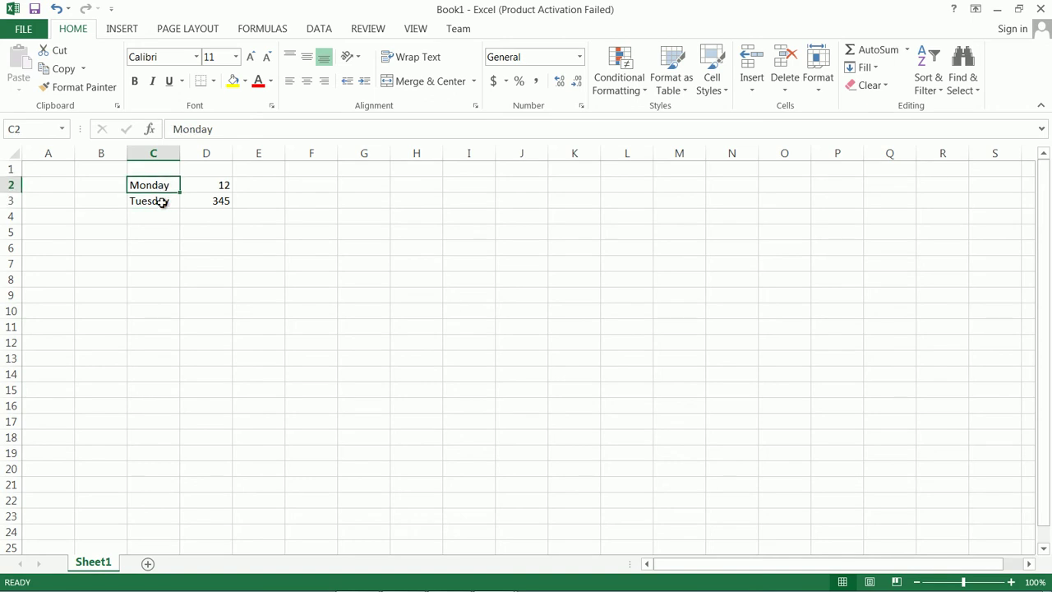
Step: Widen column C to leave extra space beside the day names
left_click(162, 203)
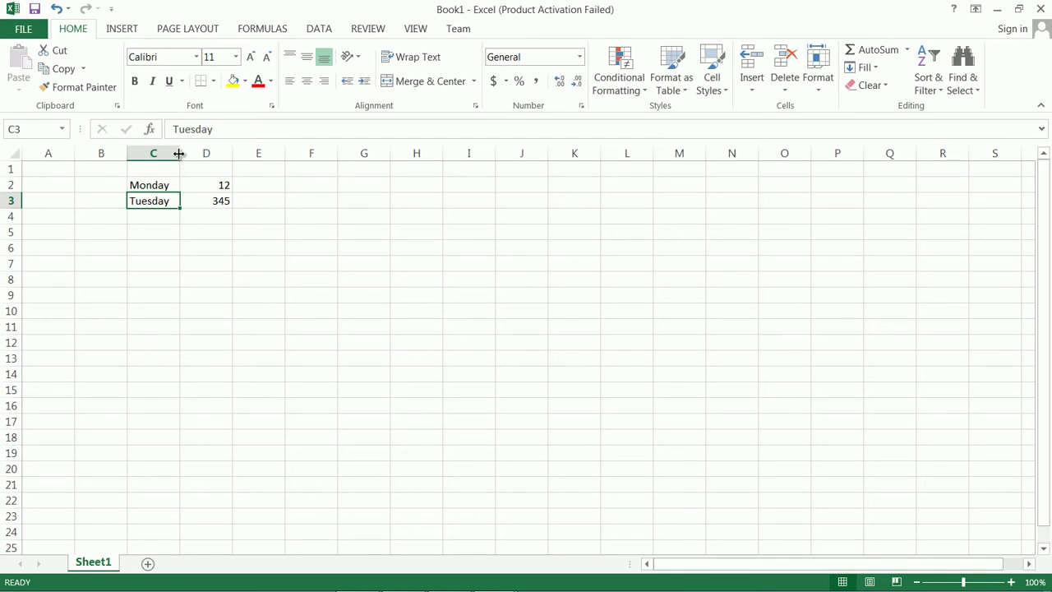
left_click_drag(179, 154, 216, 155)
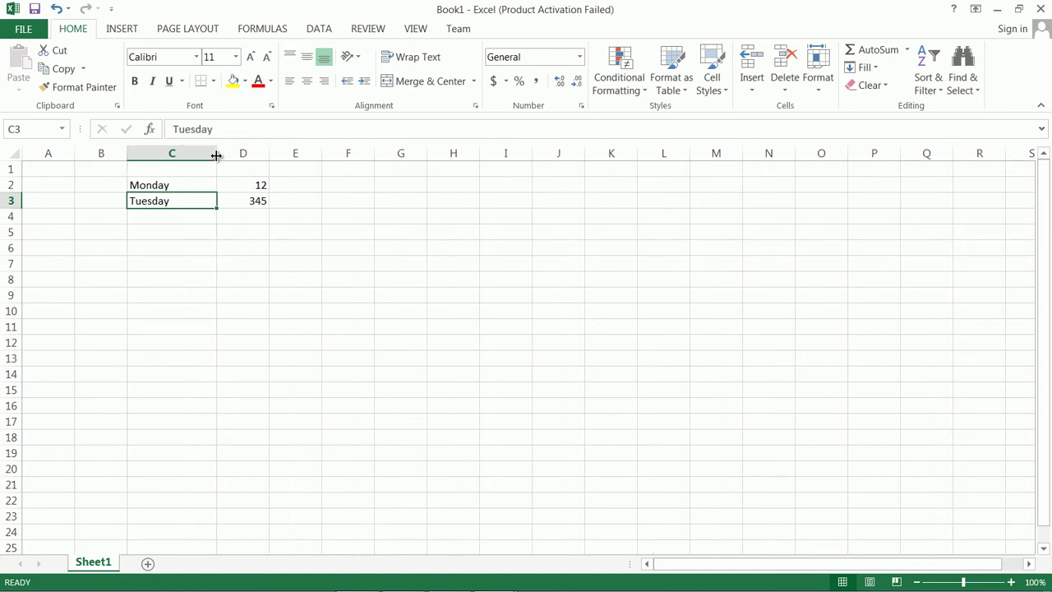
Step: Make row 1 slightly taller
left_click(183, 186)
left_click(184, 200)
left_click(184, 188)
left_click(186, 199)
mouse_move(15, 177)
left_mouse_down()
mouse_move(16, 191)
mouse_move(17, 179)
left_mouse_up()
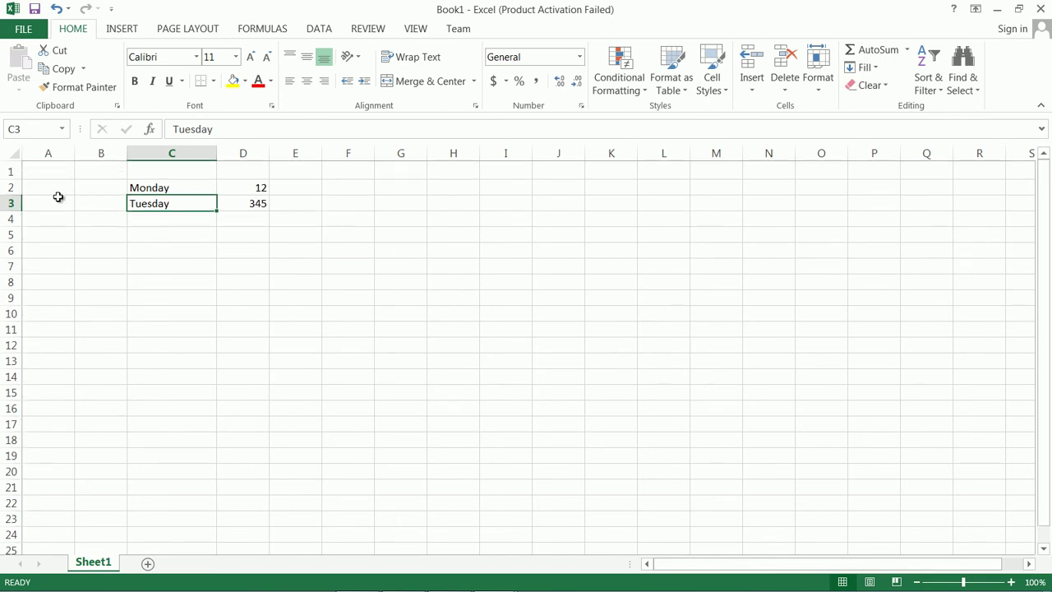
Step: Compare how the day names in C2:C3 and the numbers in D2:D3 align within their cells
left_click(244, 208)
left_click(249, 189)
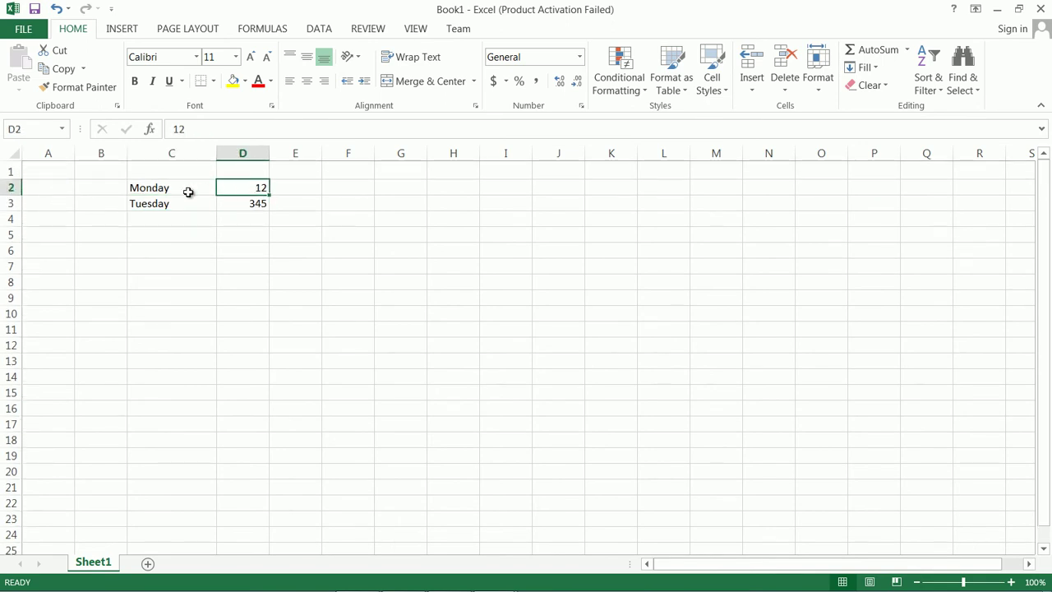
left_click(175, 191)
left_click(170, 203)
left_click(173, 189)
left_click(174, 202)
left_click(186, 192)
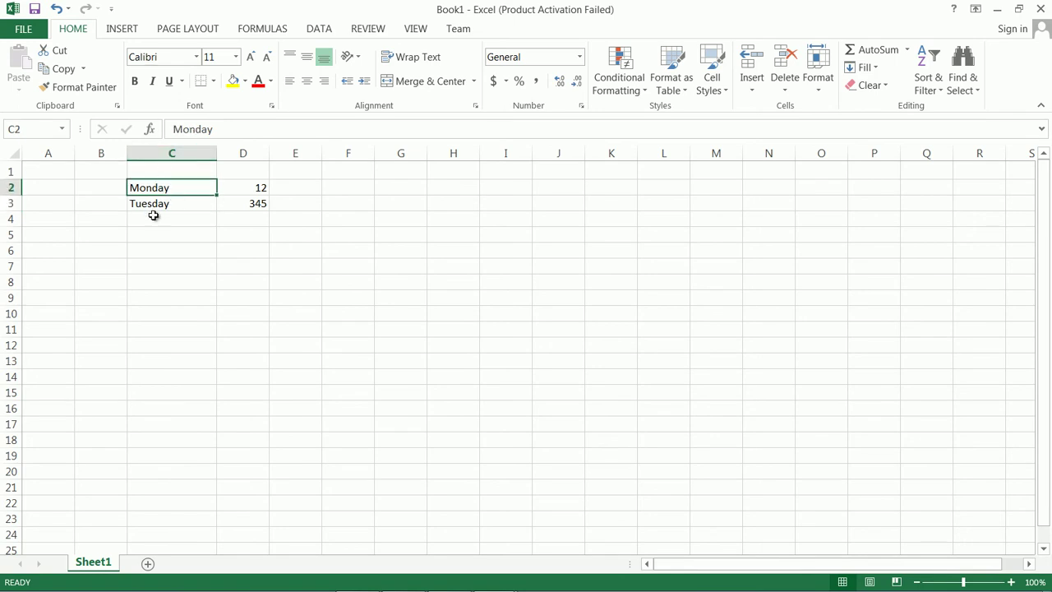
left_click(261, 188)
left_click(258, 204)
left_click(257, 194)
left_click(255, 202)
Step: Widen column E and enter the date 12/12/2019 in cell E2
left_click_drag(321, 151, 363, 152)
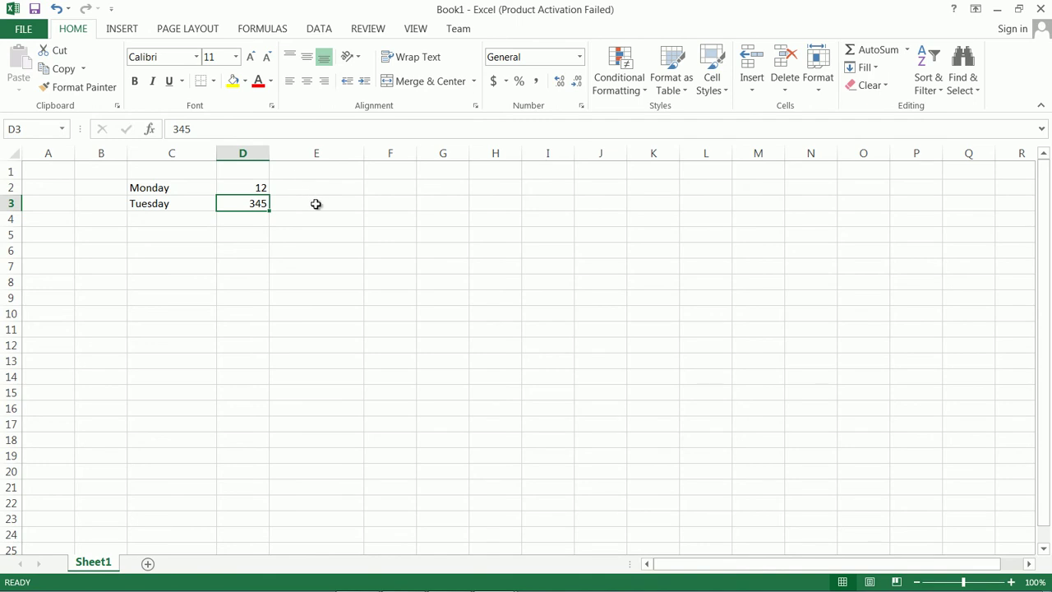
left_click(312, 194)
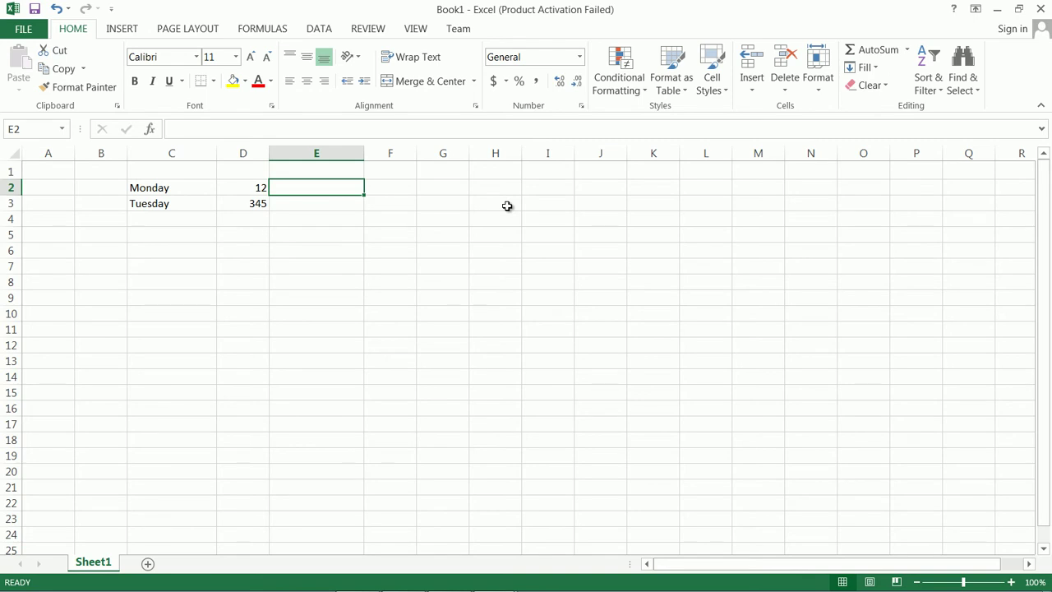
type("1")
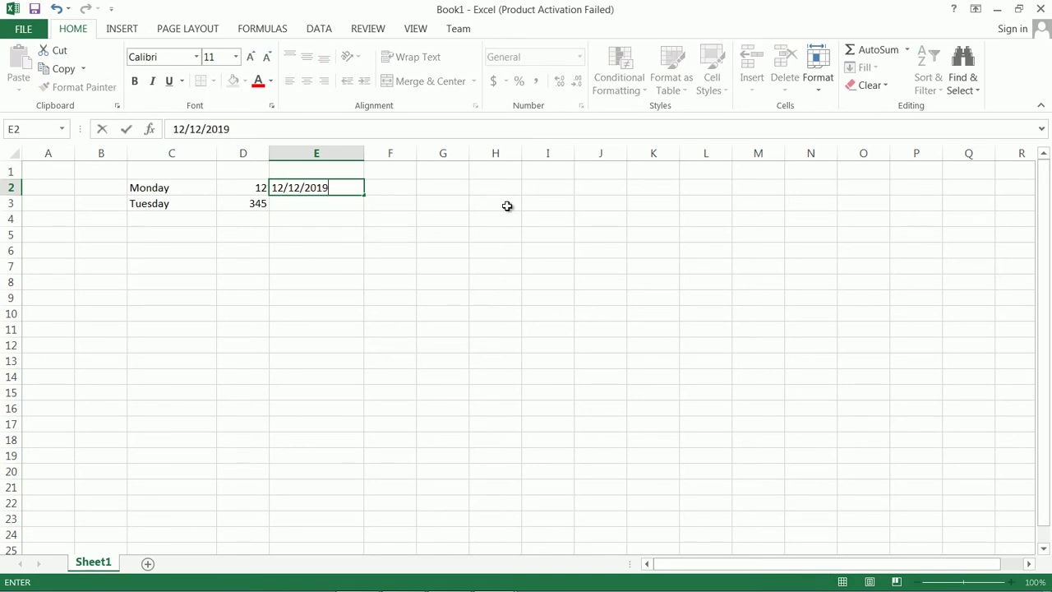
type("2/12/2019")
key("Return")
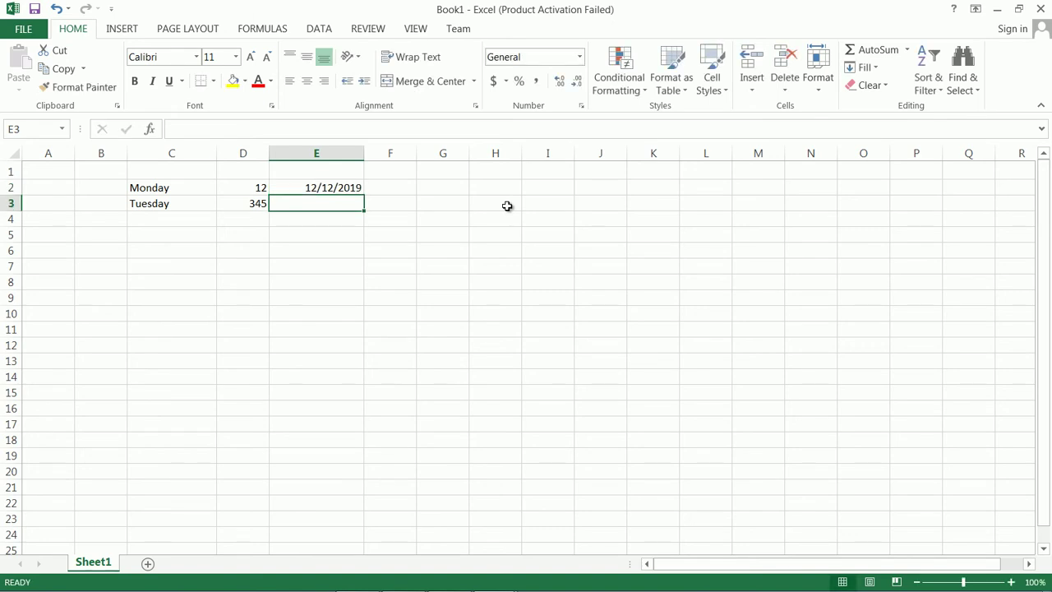
Step: Try entering 13/11/2020 in cell E3 to compare it with the date in E2, and clear the entry
type("13/11/2020")
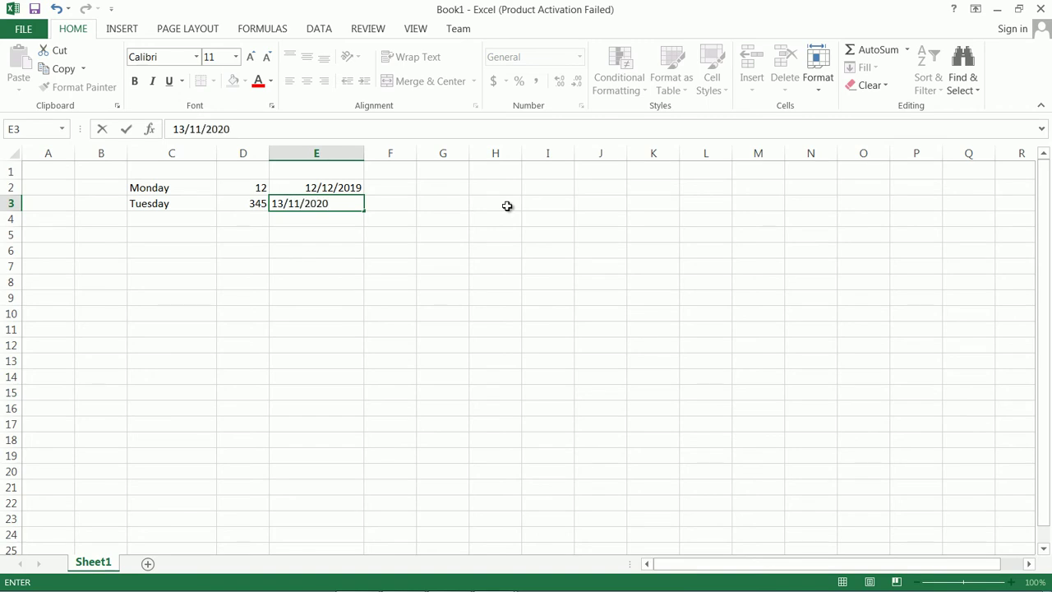
key("Return")
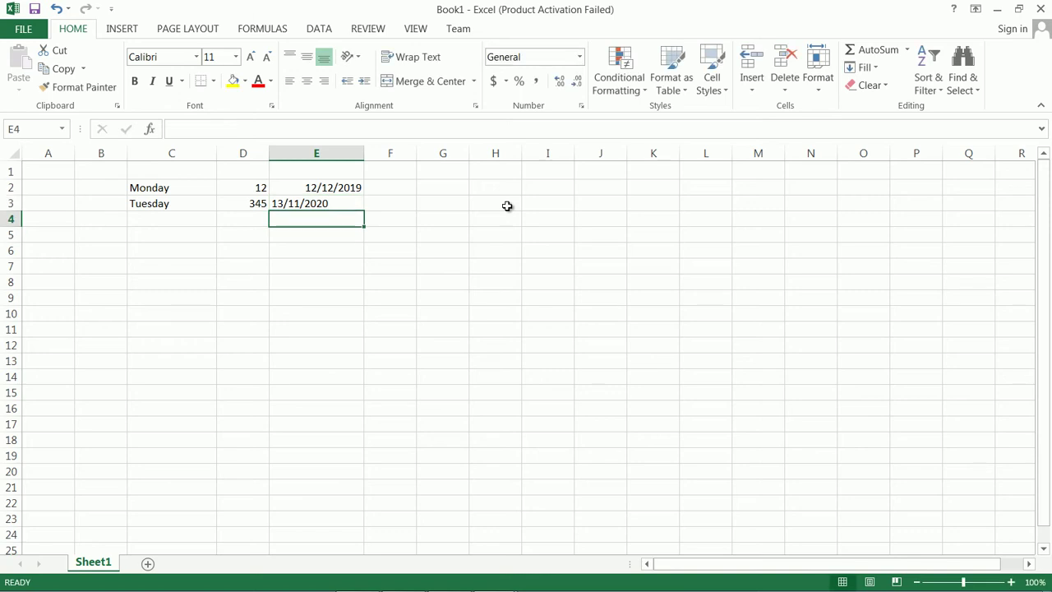
left_click(317, 205)
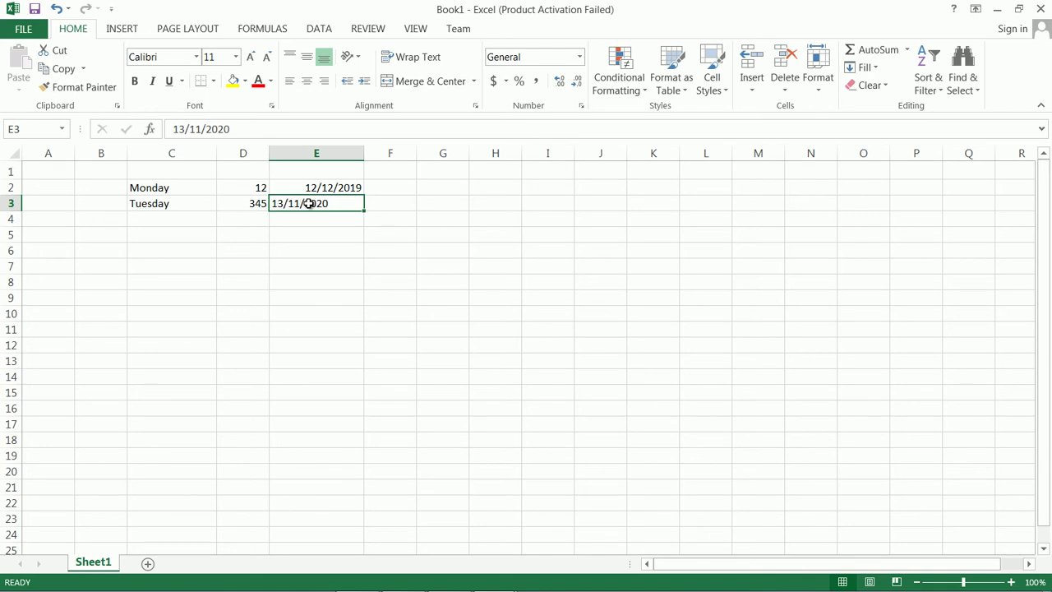
left_click(336, 188)
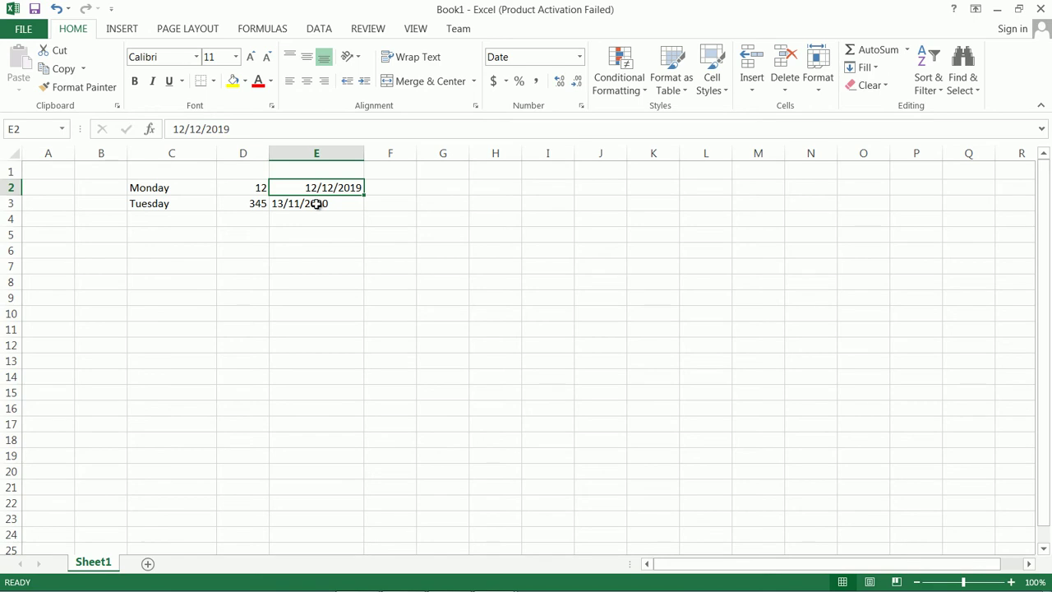
left_click(315, 203)
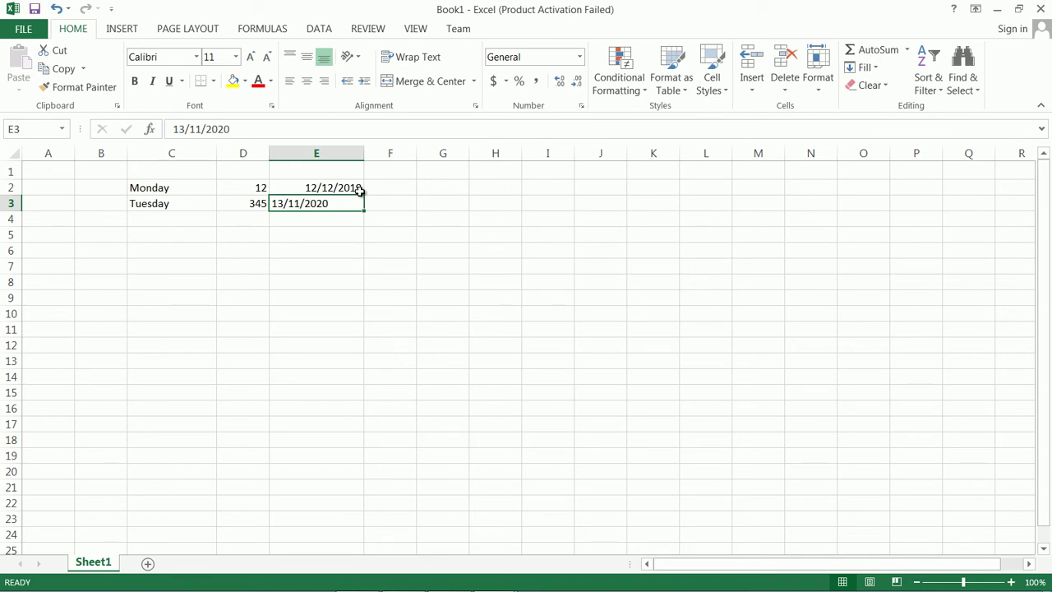
key("Delete")
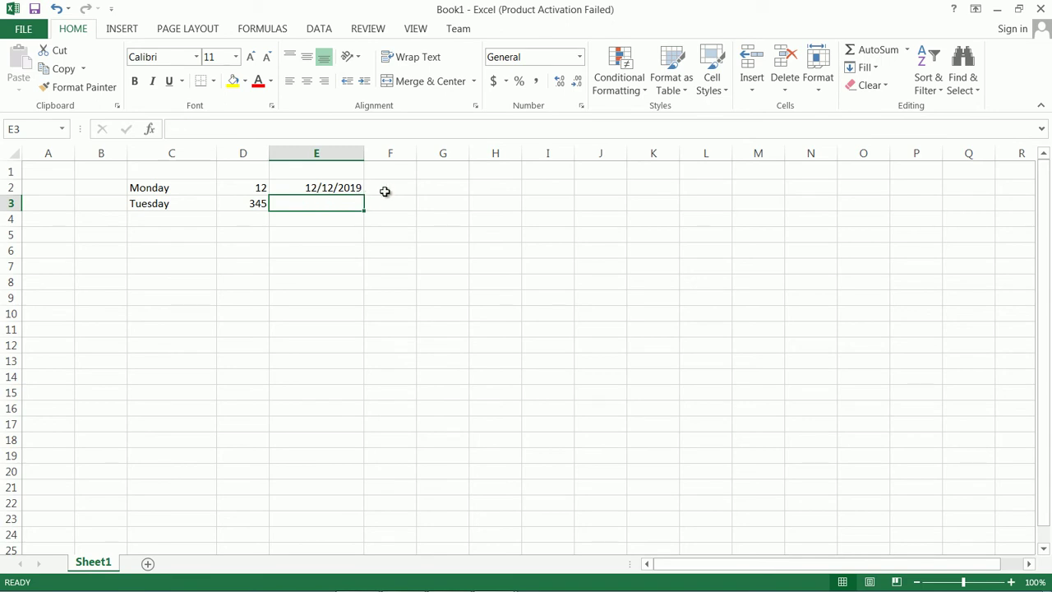
Step: Compare the alignment of the date in E2 with the text entries in C2:C3
left_click(389, 186)
left_click(352, 184)
key("Down")
left_click(353, 188)
left_click(381, 190)
left_click(342, 186)
left_click(383, 190)
left_click(332, 184)
left_click(160, 189)
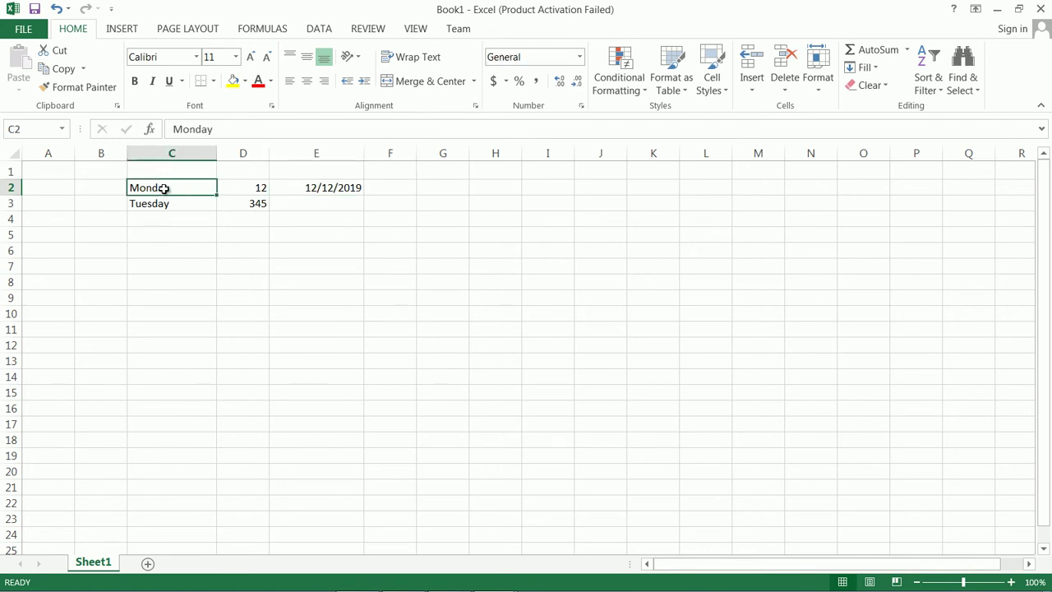
left_click(162, 204)
left_click(170, 189)
Step: Enter the column headings Week Days, Value and Date in cells C1, D1 and E1
left_click(180, 171)
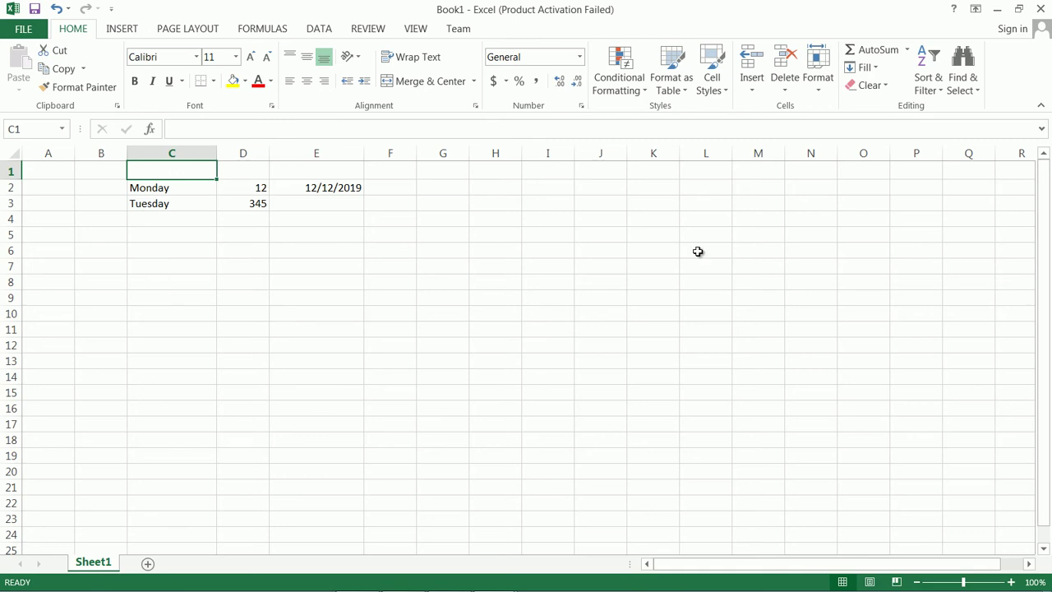
type("Wee")
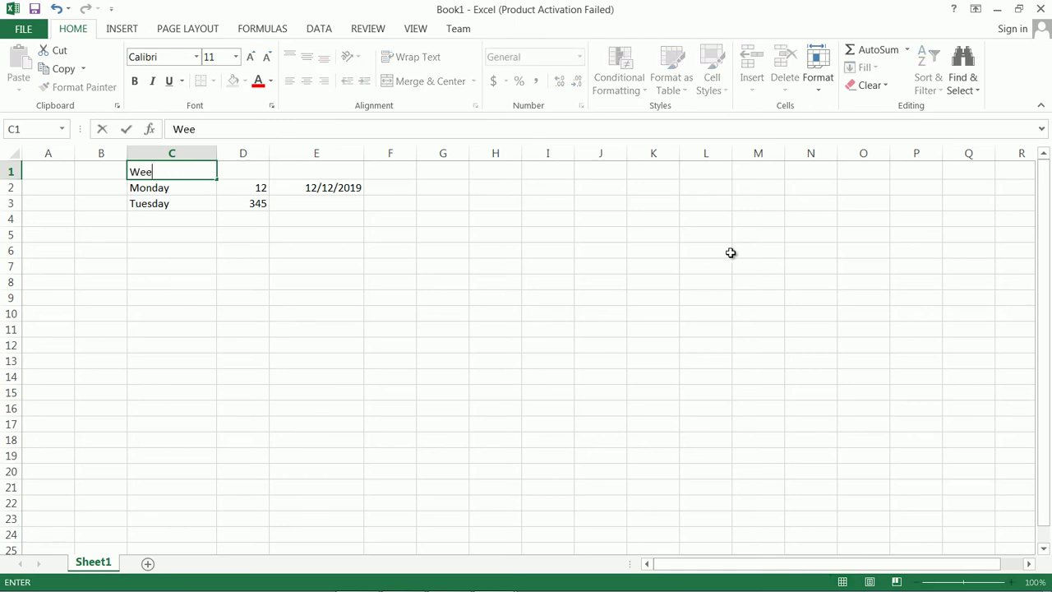
type("k Days")
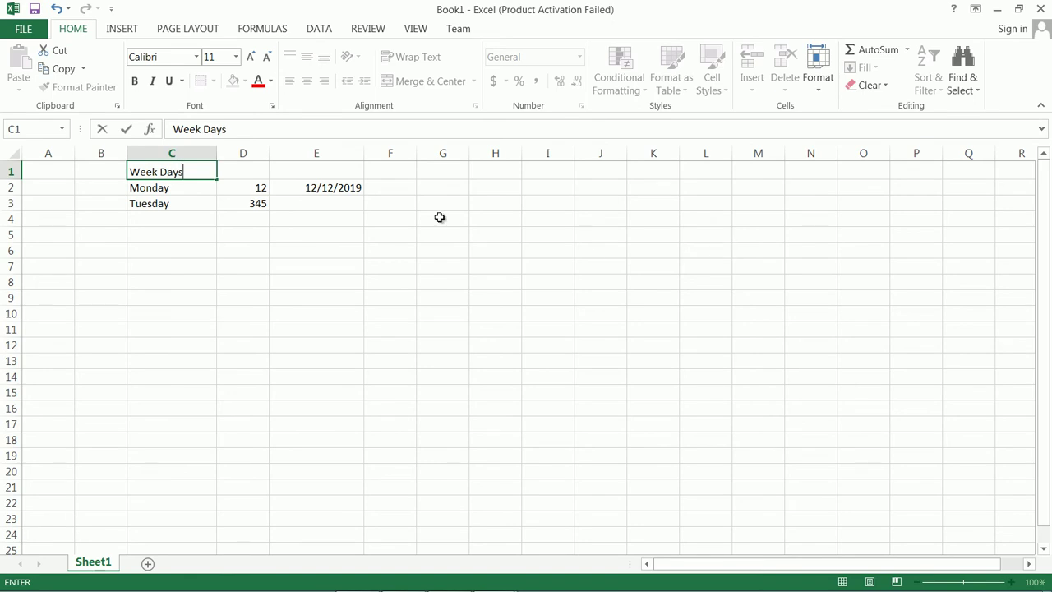
left_click(254, 174)
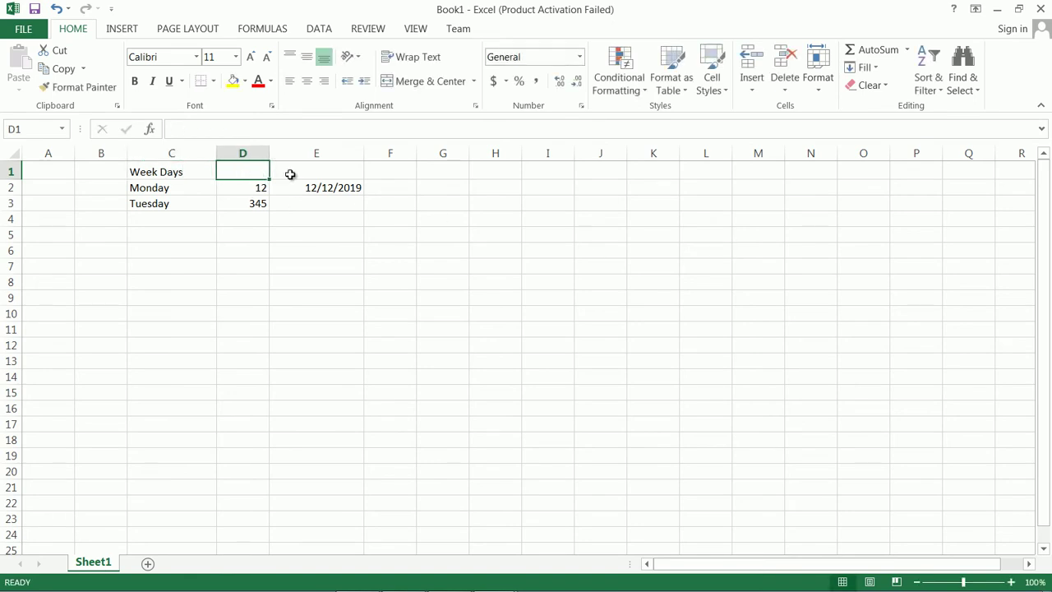
type("V")
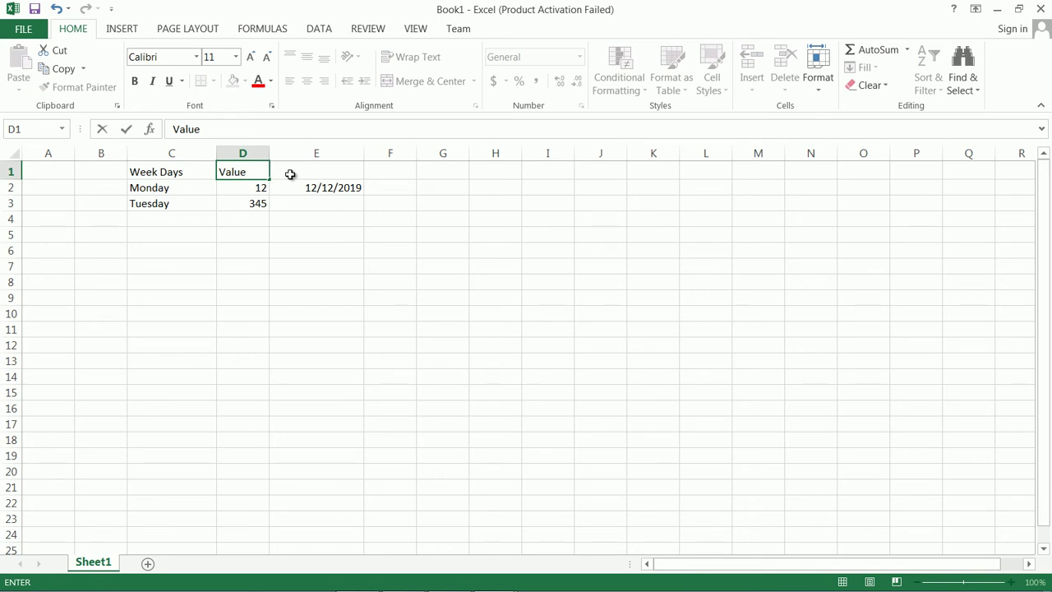
type("alue")
left_click(290, 175)
type("Dat")
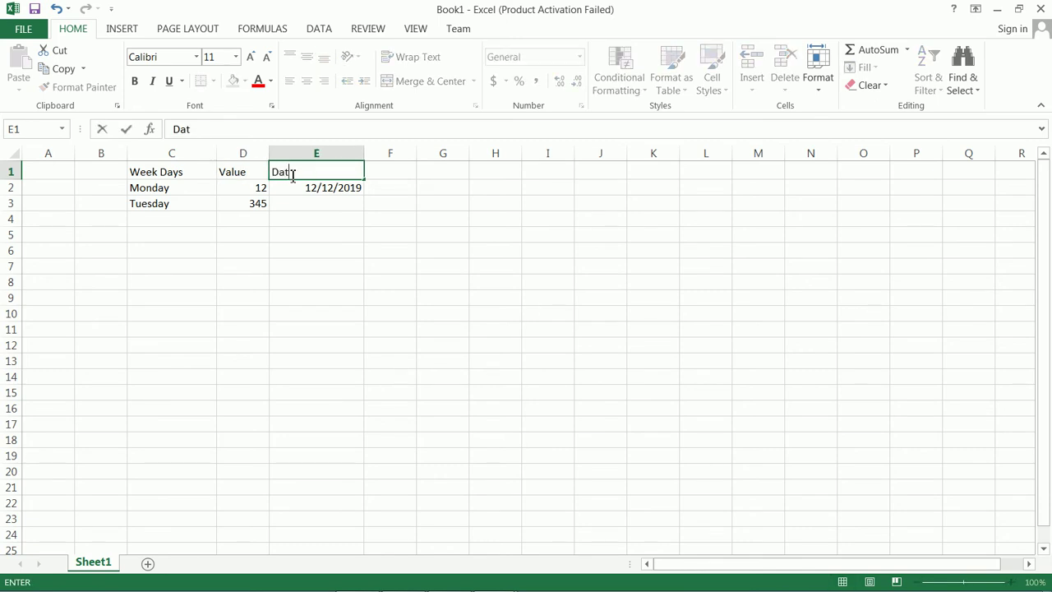
type("e")
left_click(284, 283)
Step: Change the font of the headings in C1:E1 to Aharoni
left_click_drag(123, 172, 317, 173)
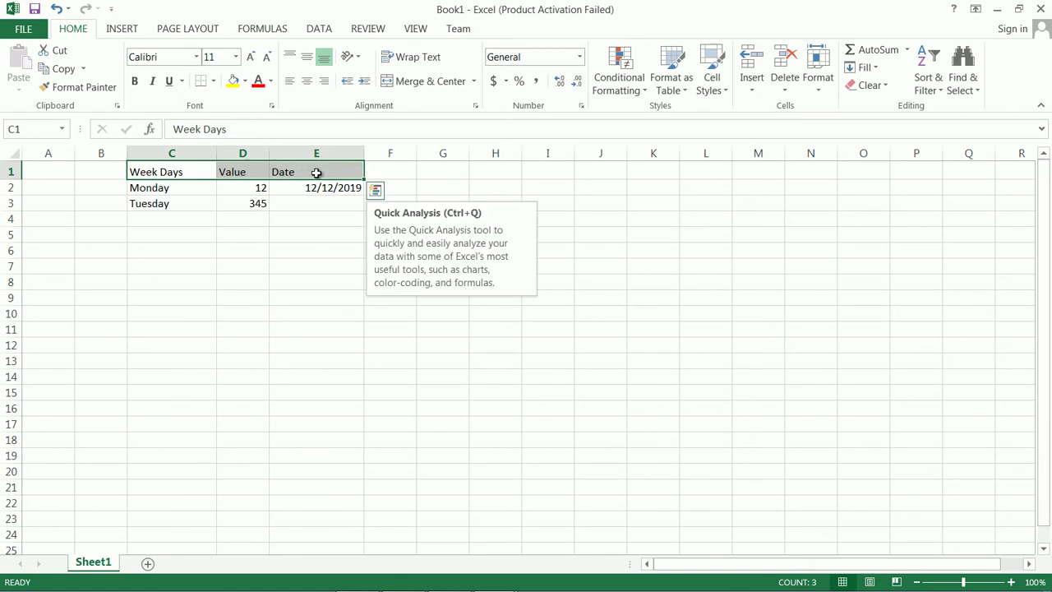
left_click(197, 57)
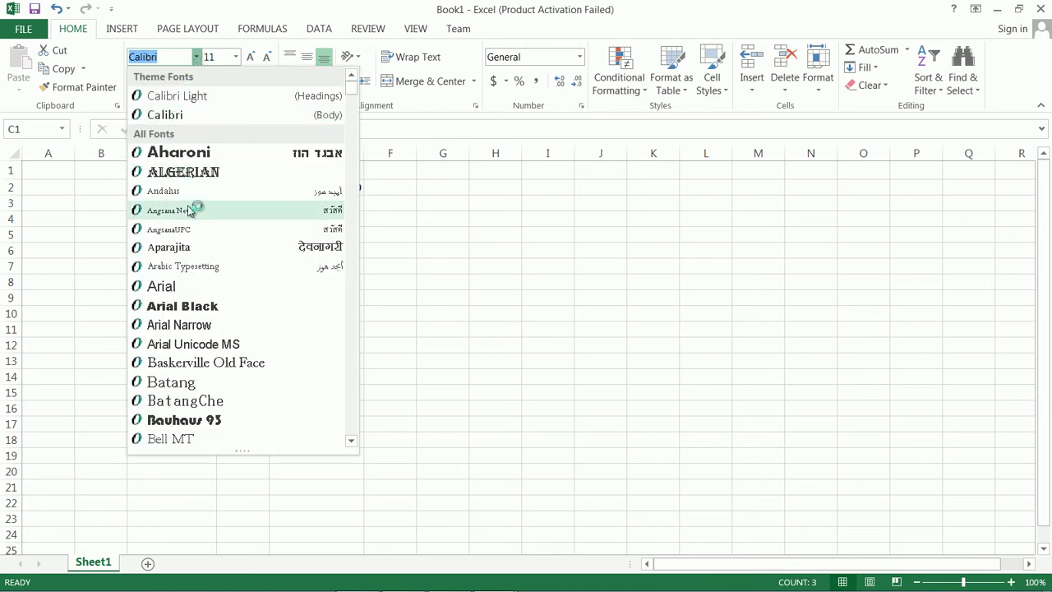
left_click(187, 153)
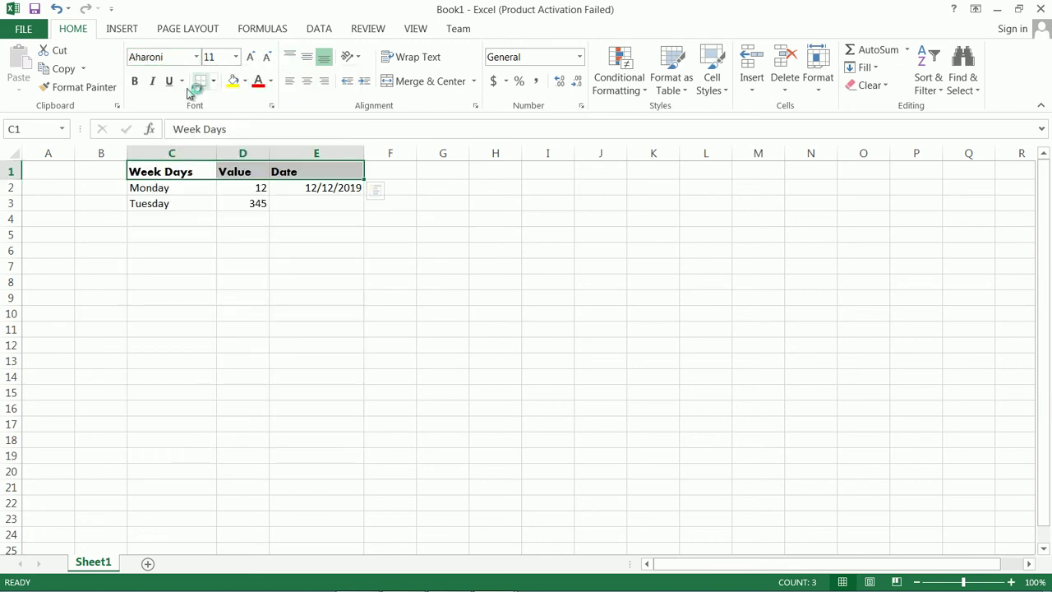
Step: Try bold, italic and underline formatting on the headings in C1:E1, and remove it again
left_click(137, 87)
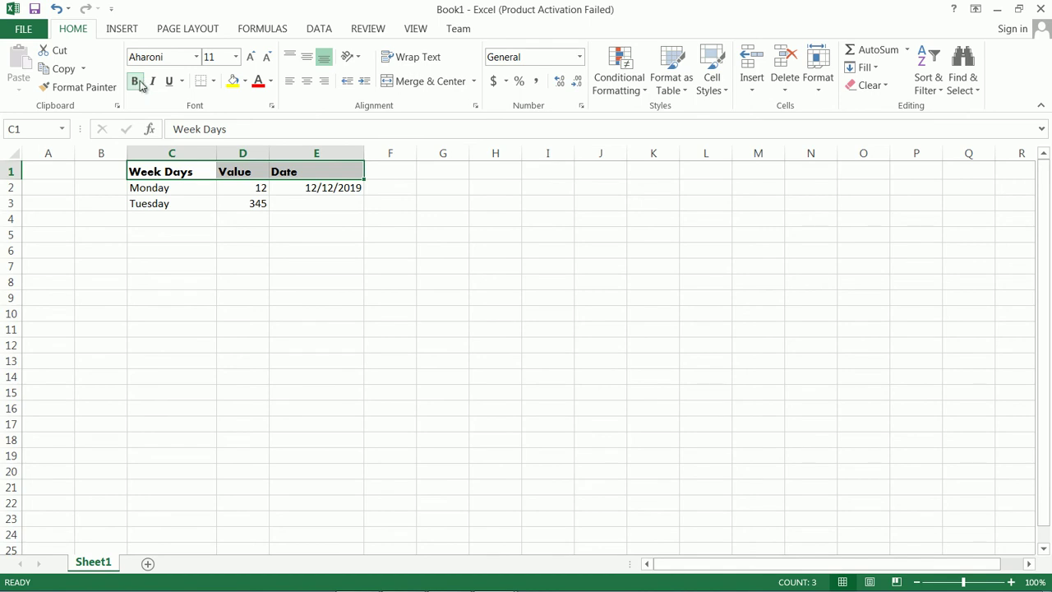
left_click(152, 81)
left_click(170, 81)
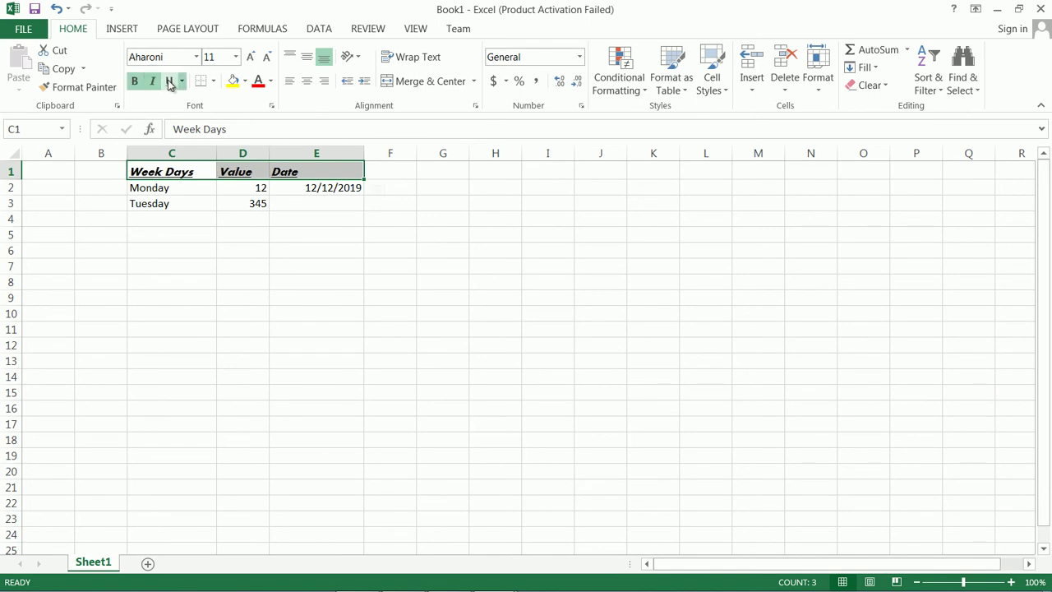
left_click(169, 82)
left_click(152, 81)
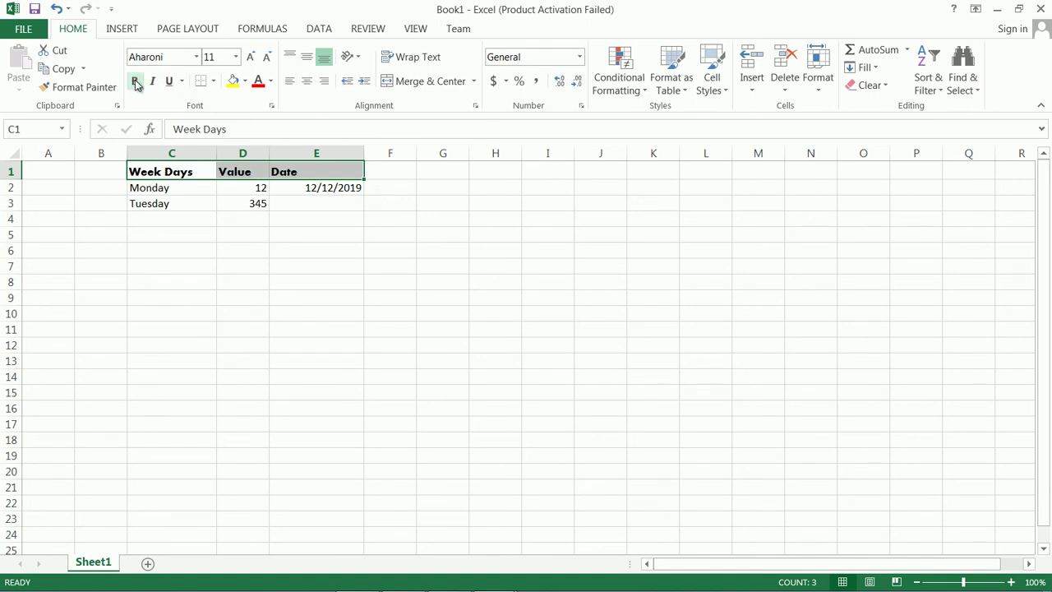
Step: Set the font size of the headings in C1:E1 to 12
left_click(268, 58)
left_click(268, 57)
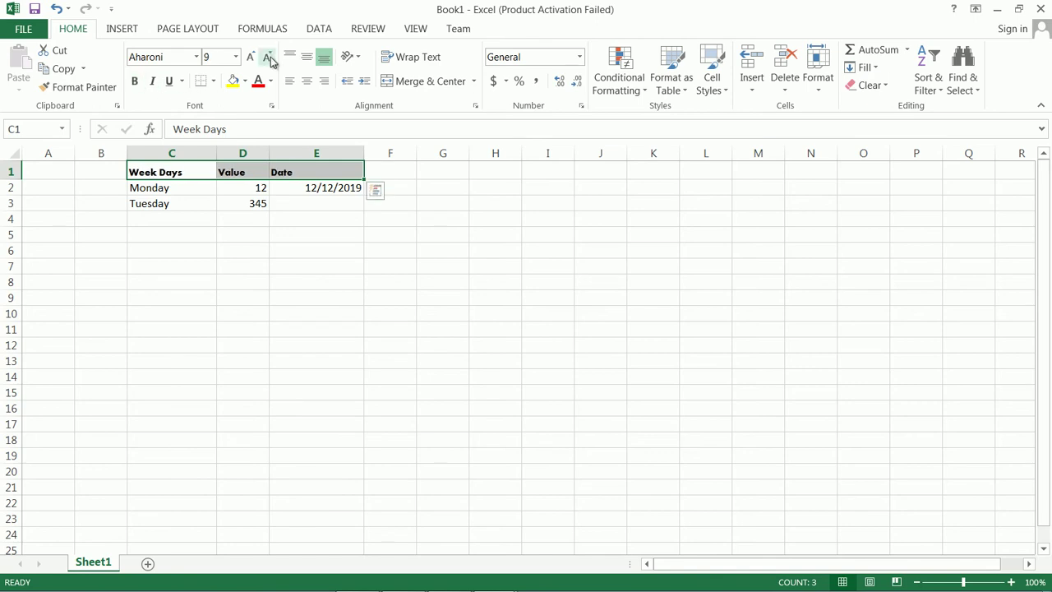
left_click(251, 59)
left_click(252, 59)
left_click(252, 59)
left_click(252, 58)
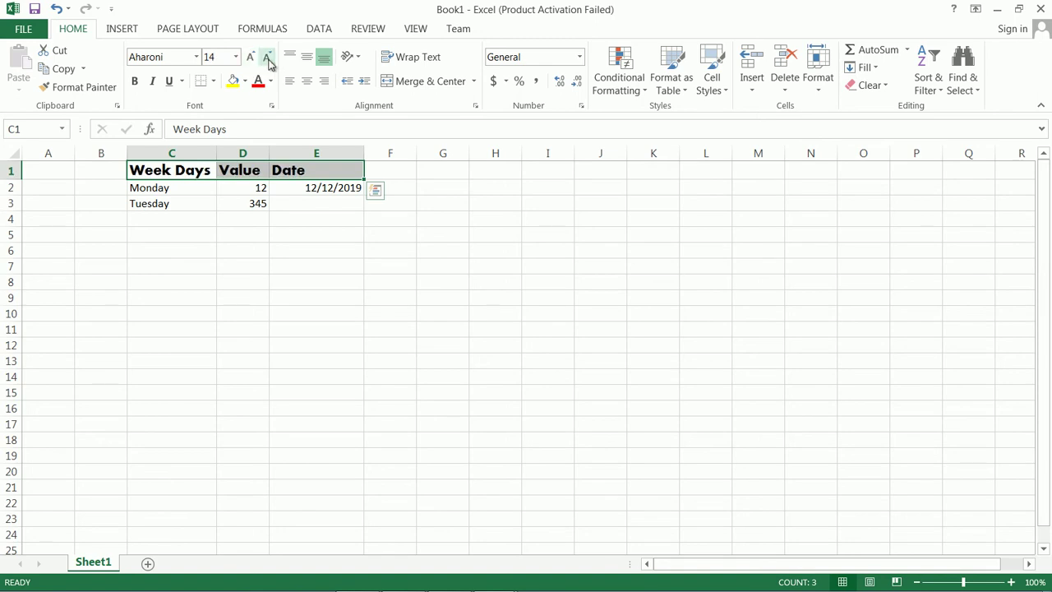
left_click(267, 59)
Step: Fill the heading cells C1:E1 with standard yellow
left_click(272, 81)
left_click(272, 86)
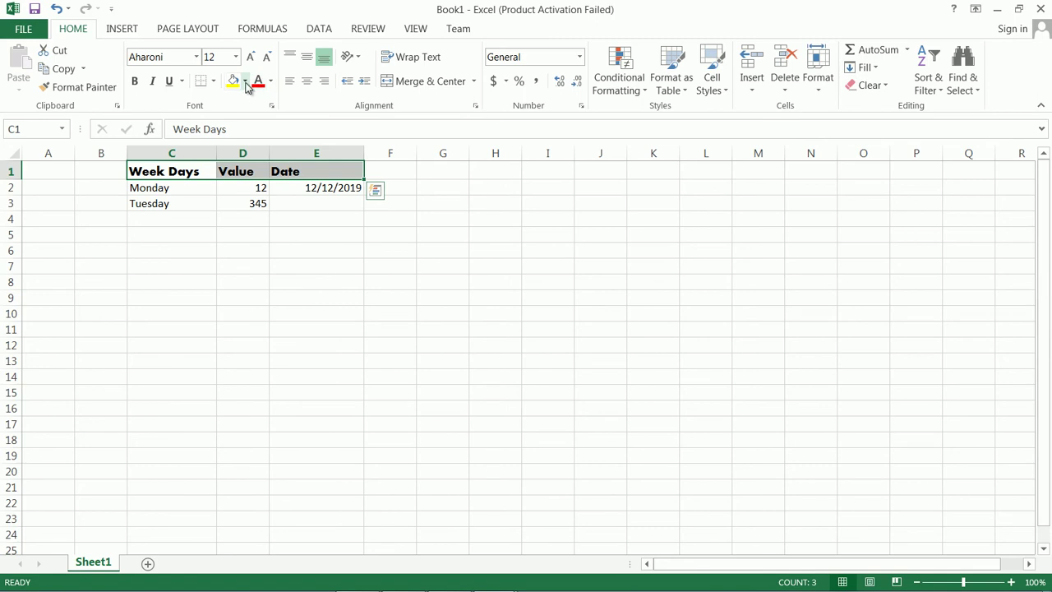
left_click(245, 84)
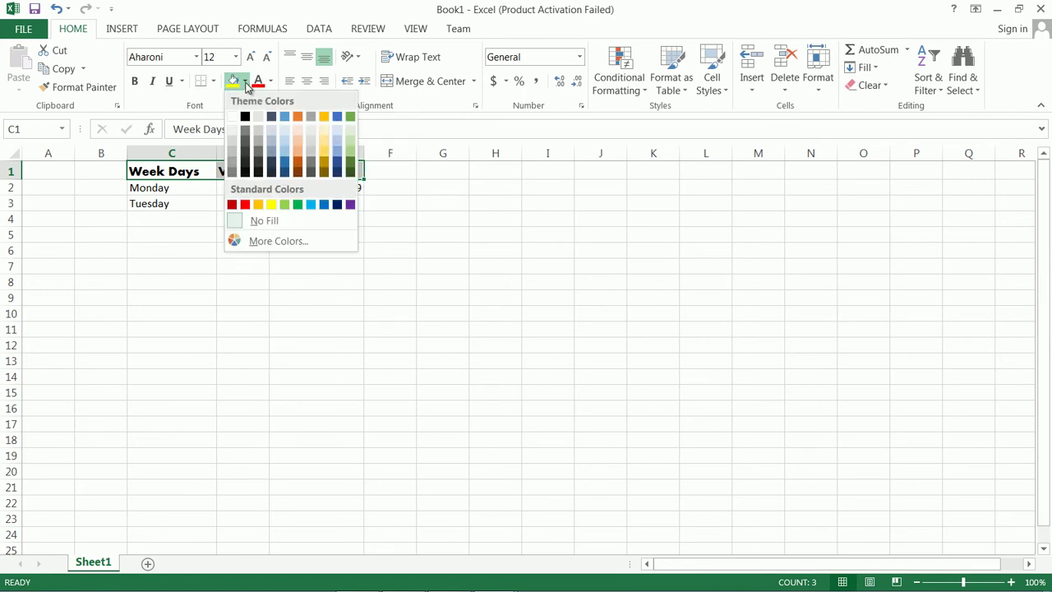
left_click(271, 205)
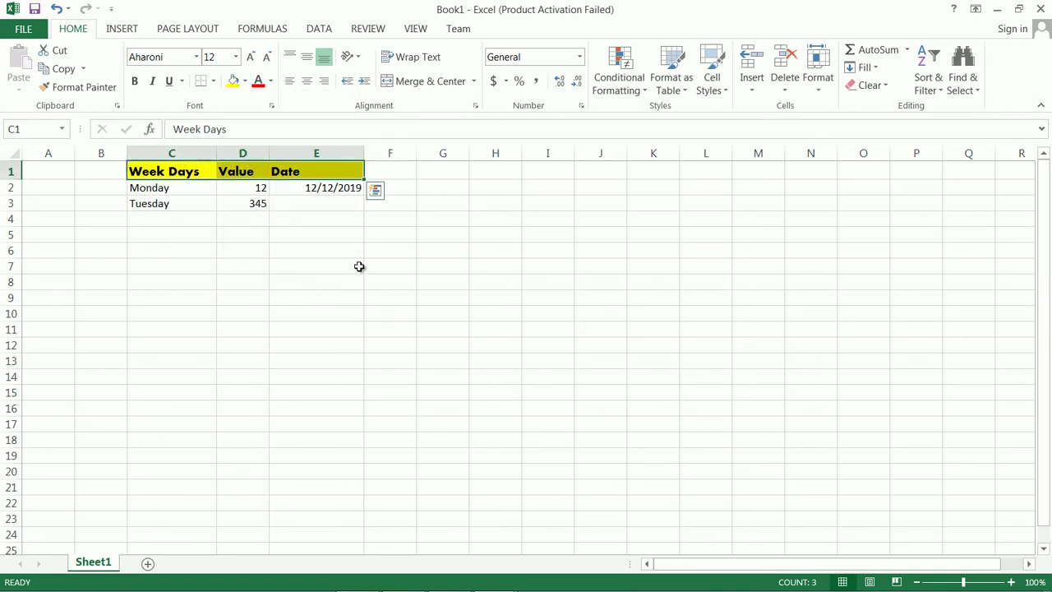
left_click(305, 236)
Step: Fill the Tuesday cell C3 with a light purple chosen from the additional standard colors
left_click(176, 205)
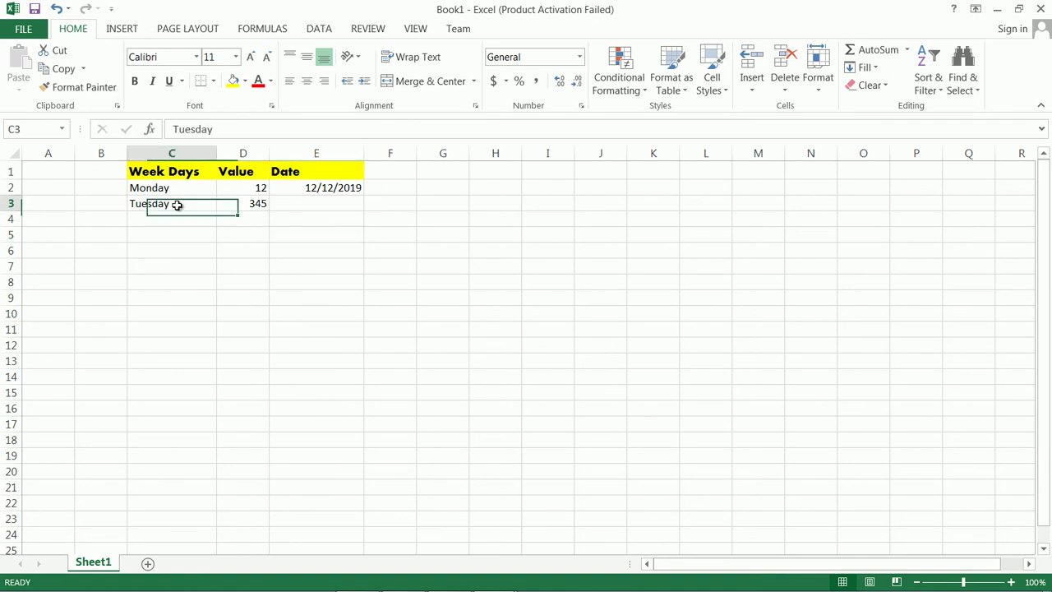
left_click(245, 82)
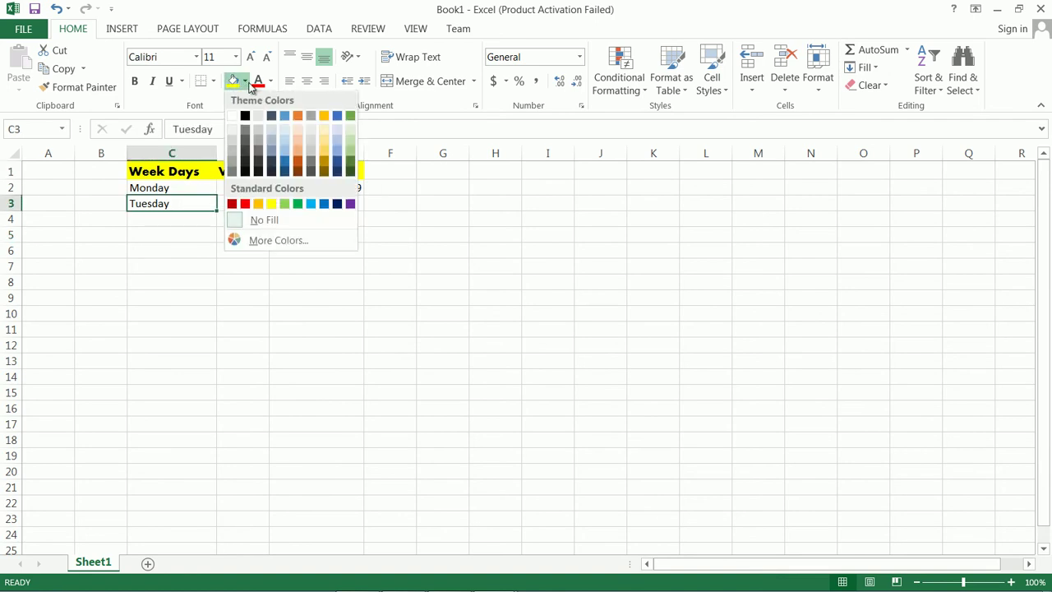
left_click(283, 241)
left_click(496, 263)
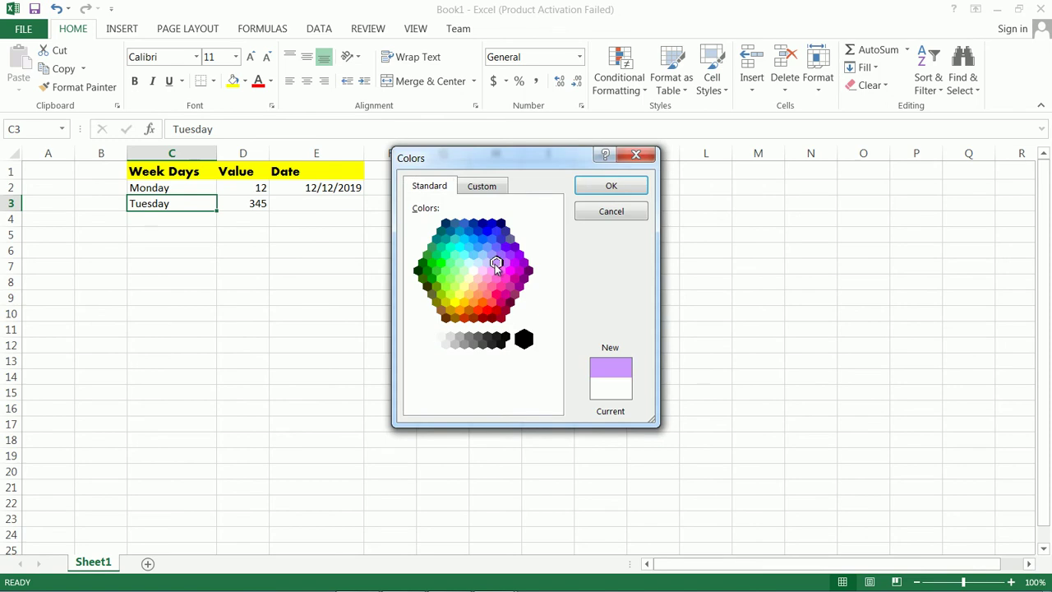
left_click(611, 186)
left_click(284, 199)
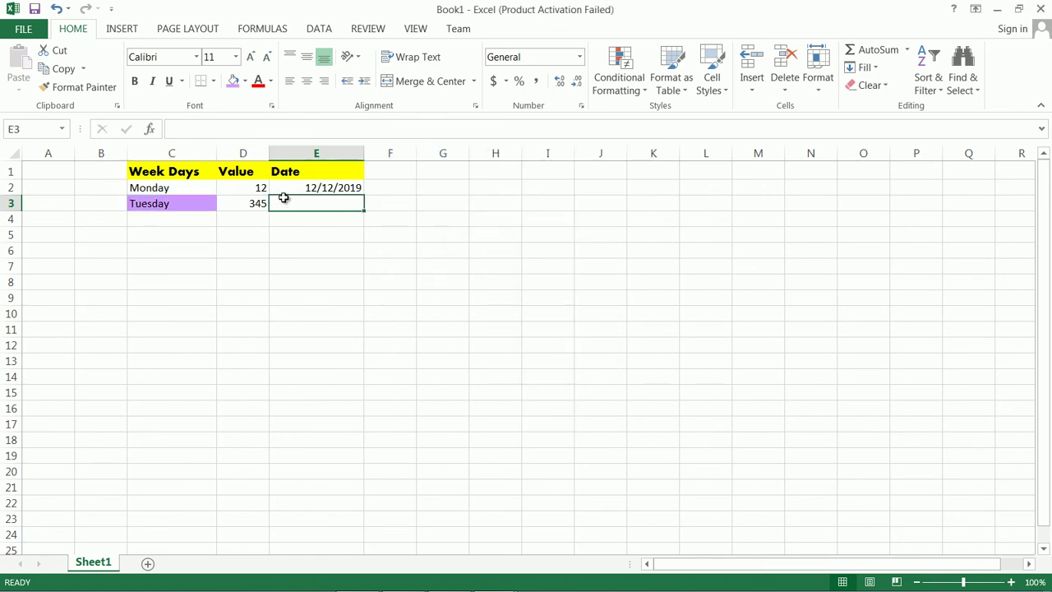
Step: Narrow the Date column E slightly
left_click(262, 204)
left_click(320, 203)
left_click(320, 174)
left_click(325, 187)
left_click(258, 186)
left_click(320, 173)
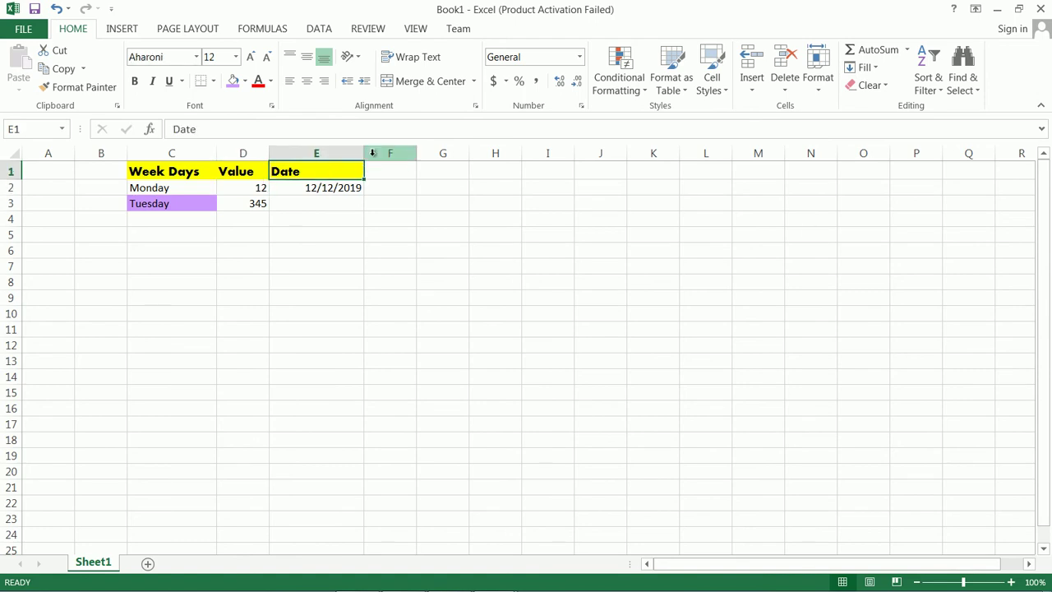
mouse_move(364, 157)
left_mouse_down()
mouse_move(391, 157)
mouse_move(362, 160)
left_mouse_up()
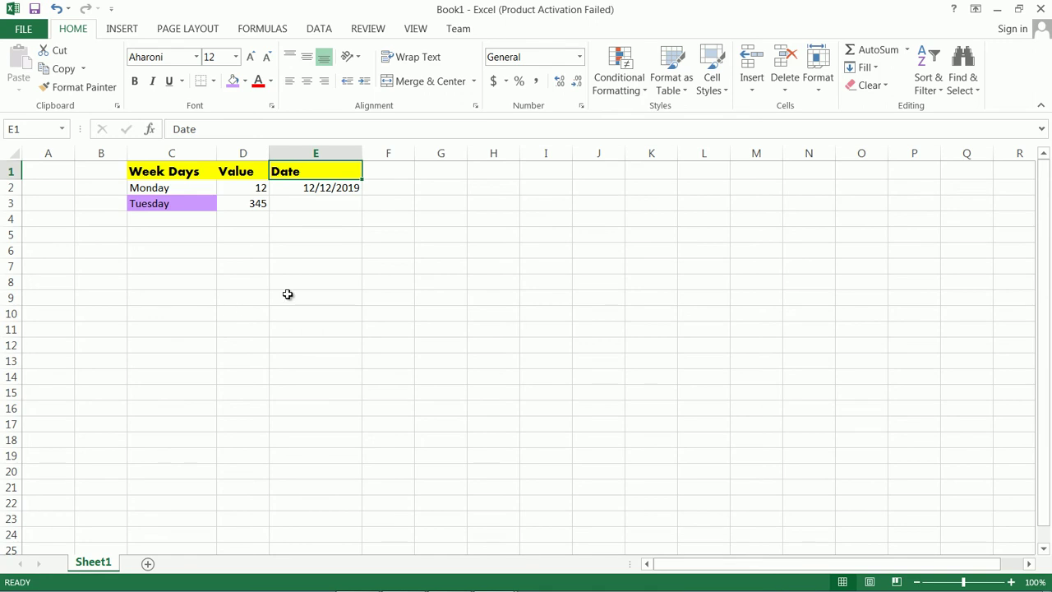
Step: Select various empty cells across the sheet and examine how the displayed cell reference follows each selection
left_click(312, 296)
left_click(433, 314)
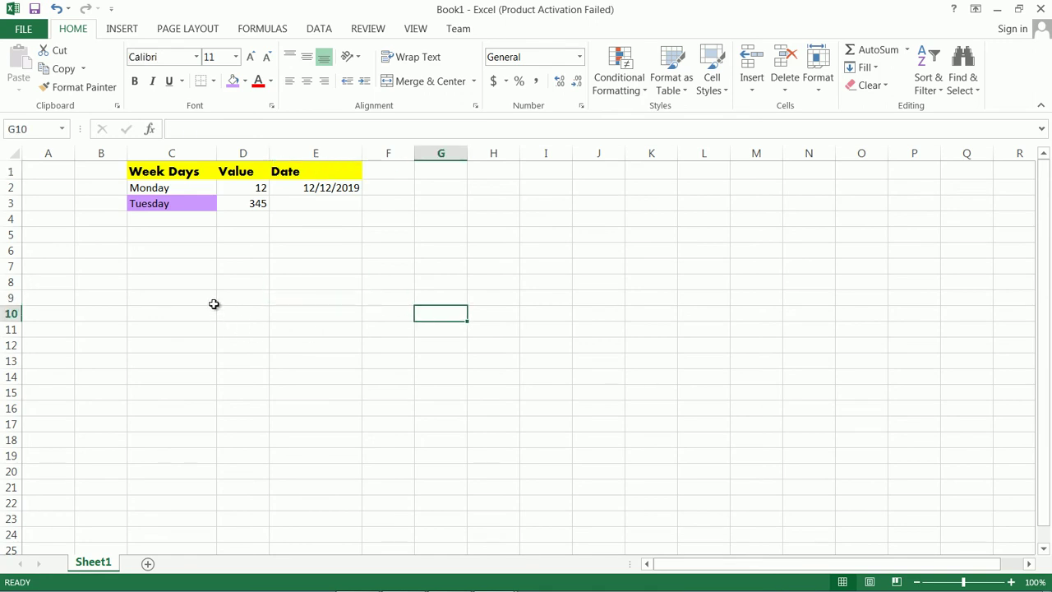
left_click(189, 298)
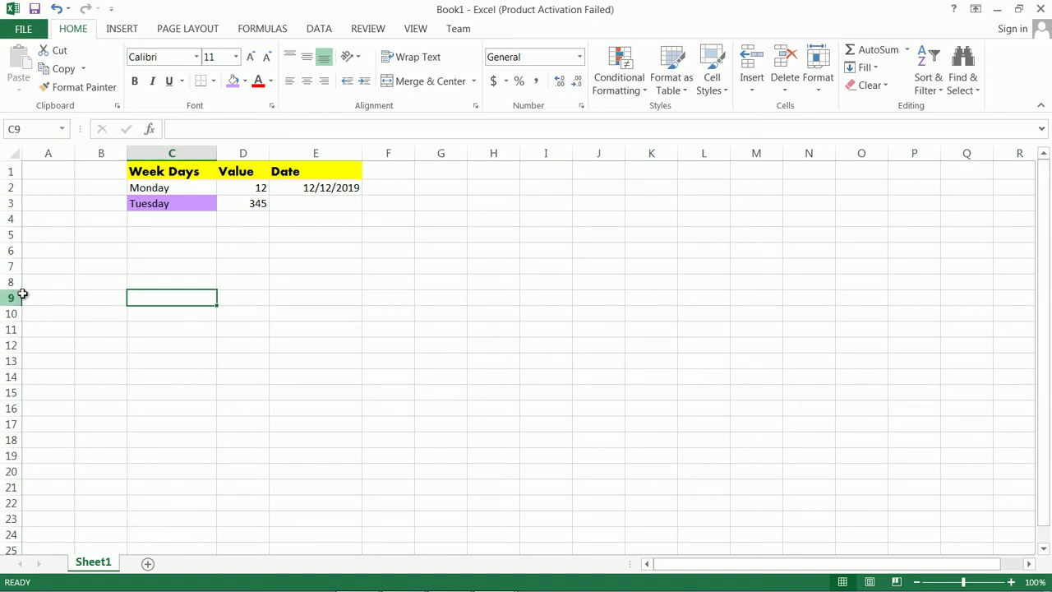
left_click(33, 129)
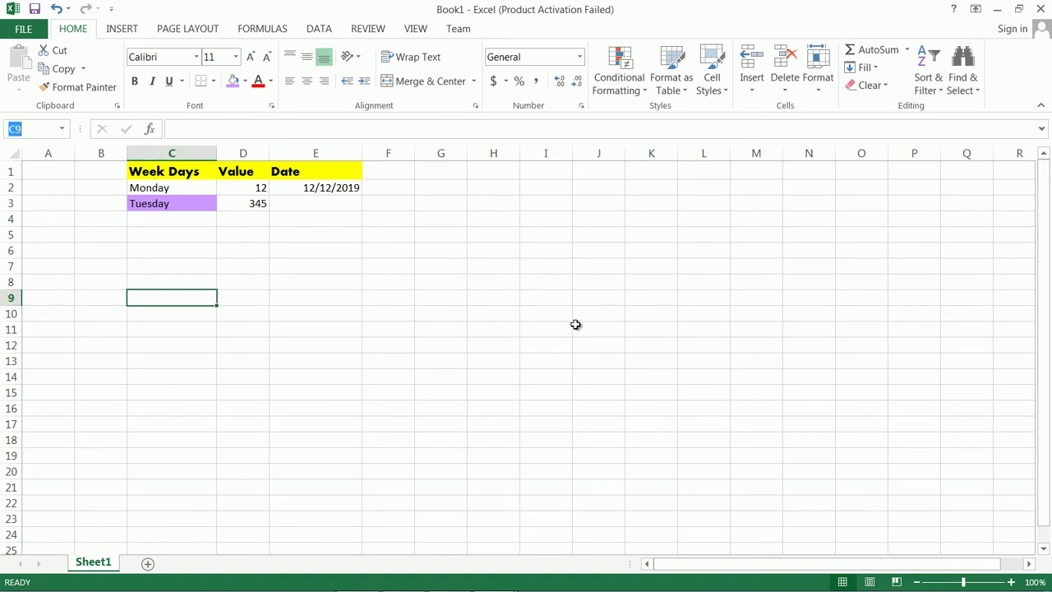
left_click(565, 248)
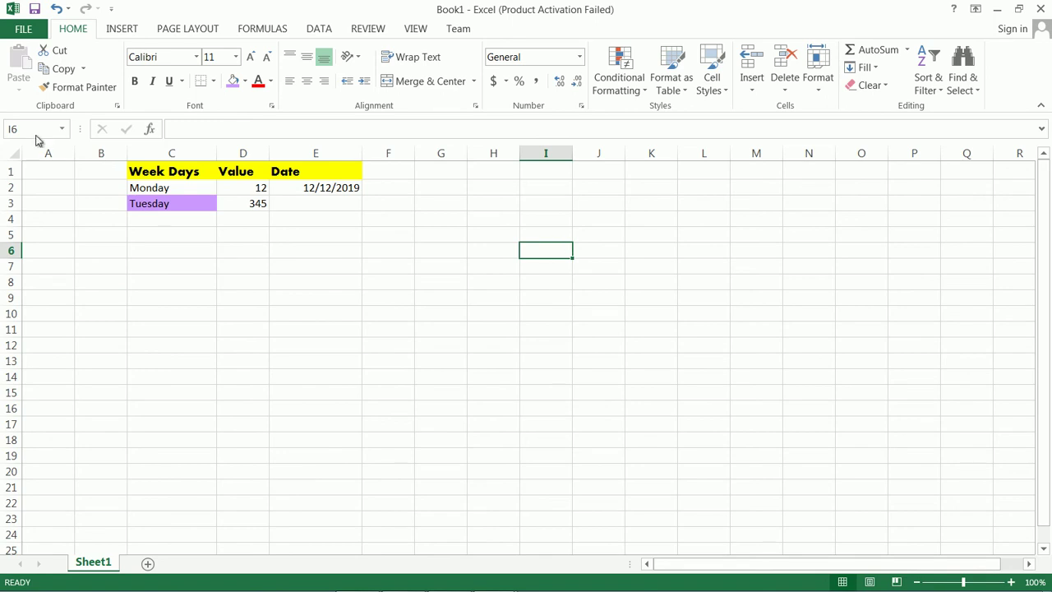
left_click(438, 300)
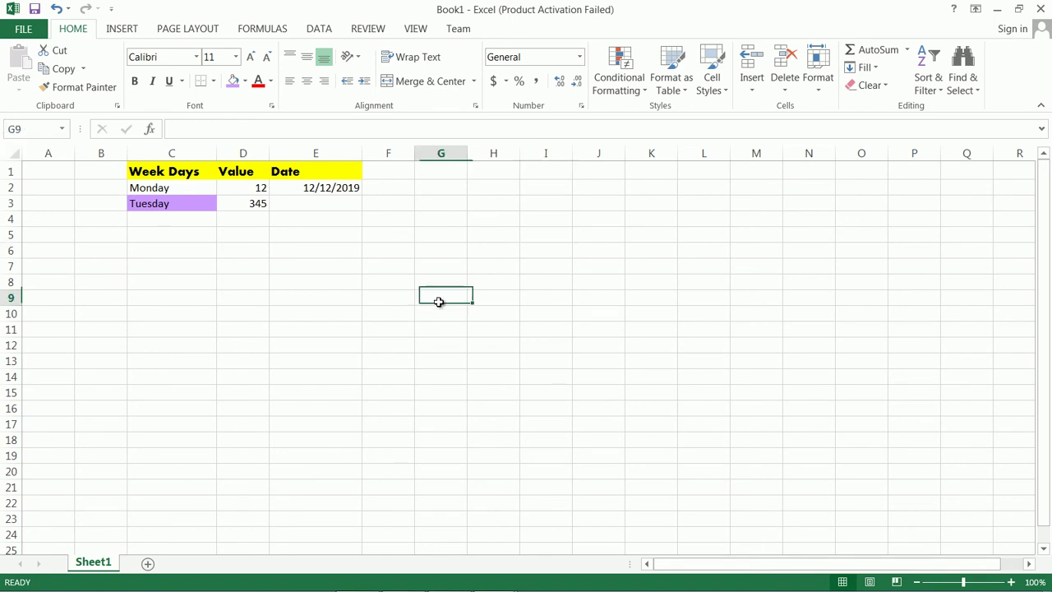
left_click(433, 421)
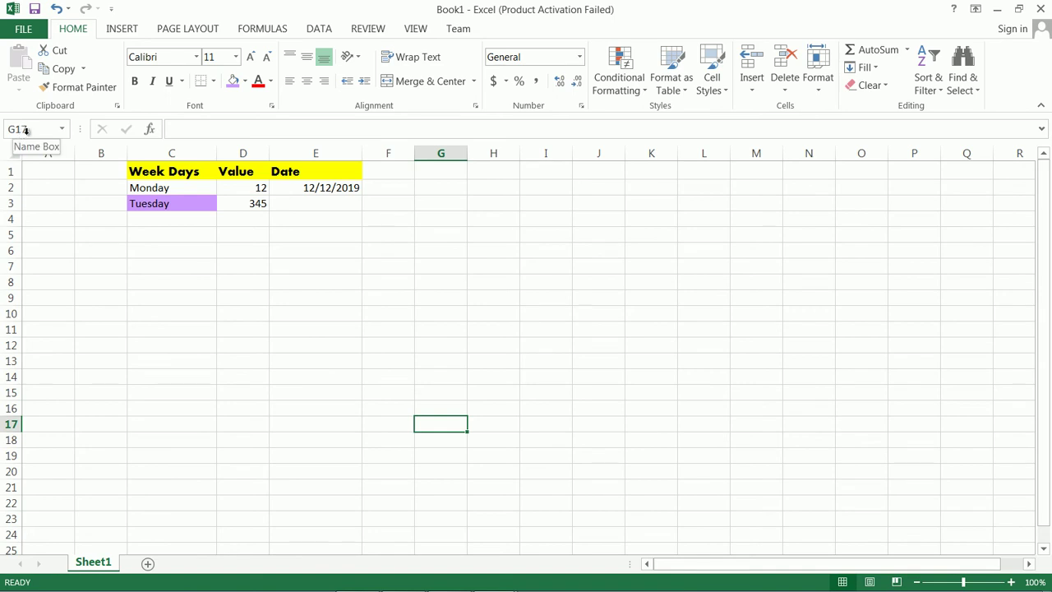
left_click(440, 392)
left_click(550, 364)
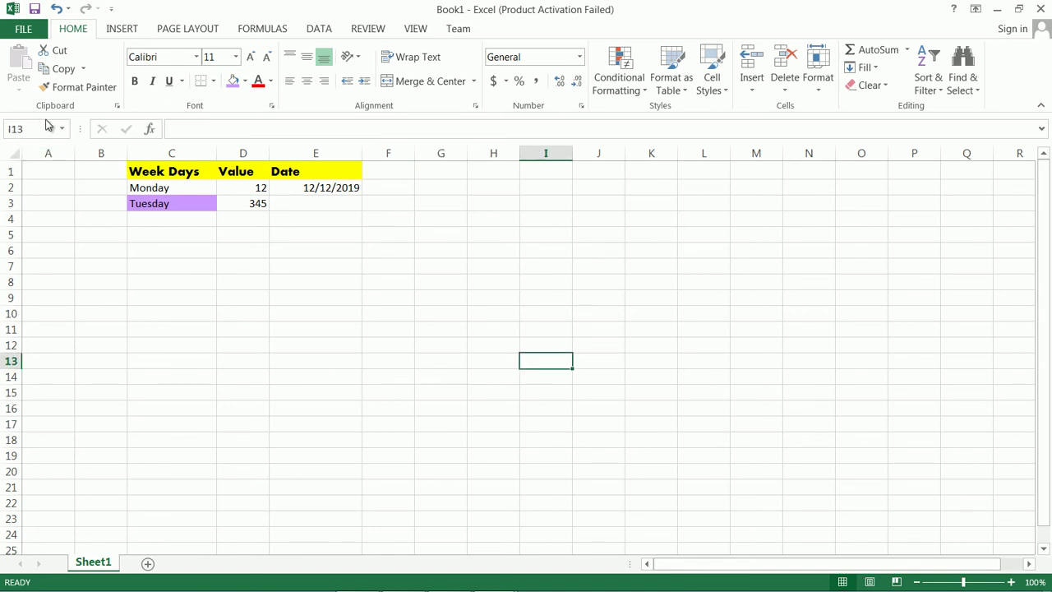
left_click(744, 360)
left_click(685, 370)
left_click(632, 369)
left_click(547, 369)
left_click(399, 370)
left_click(312, 367)
left_click(249, 333)
left_click(184, 317)
left_click(172, 358)
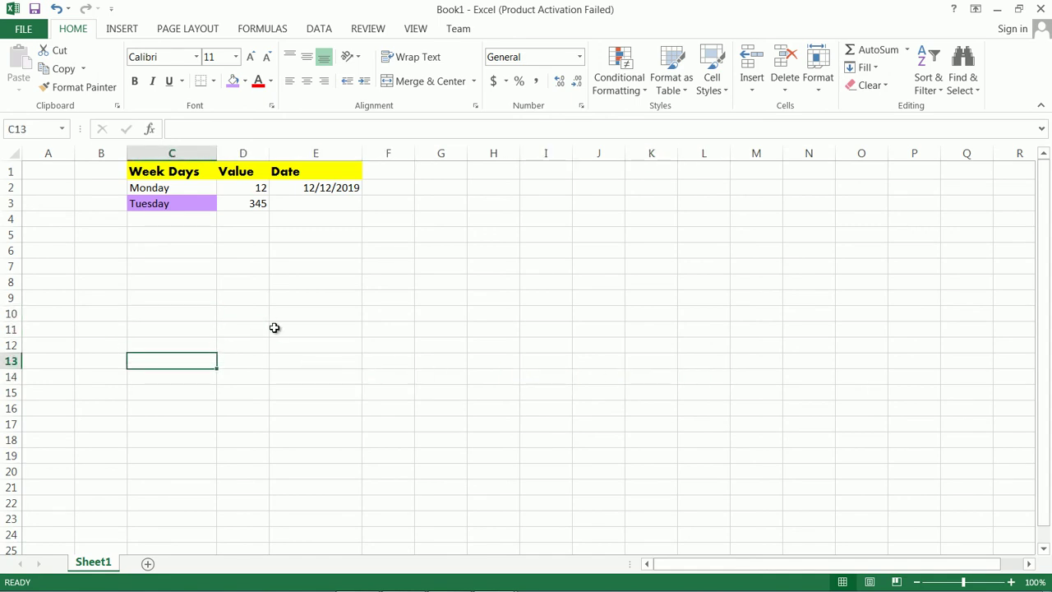
left_click(292, 328)
left_click(494, 327)
left_click(524, 371)
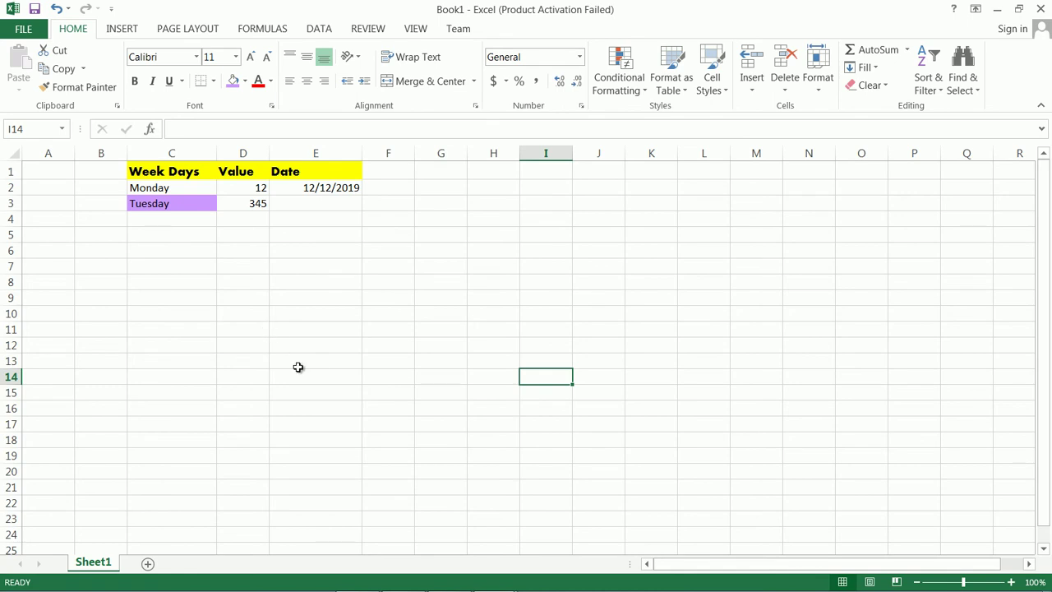
left_click(274, 31)
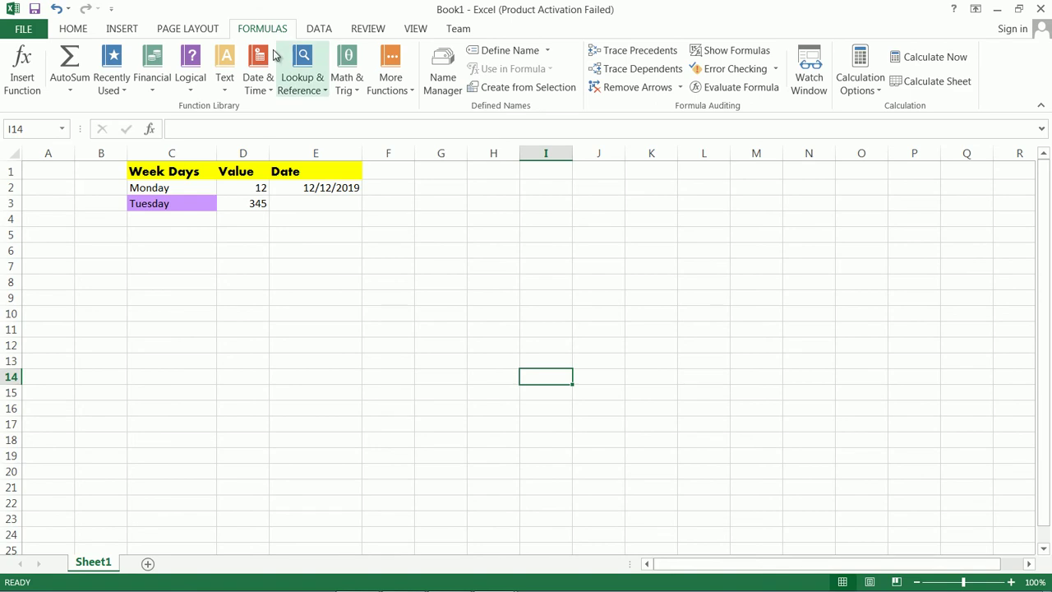
left_click(328, 32)
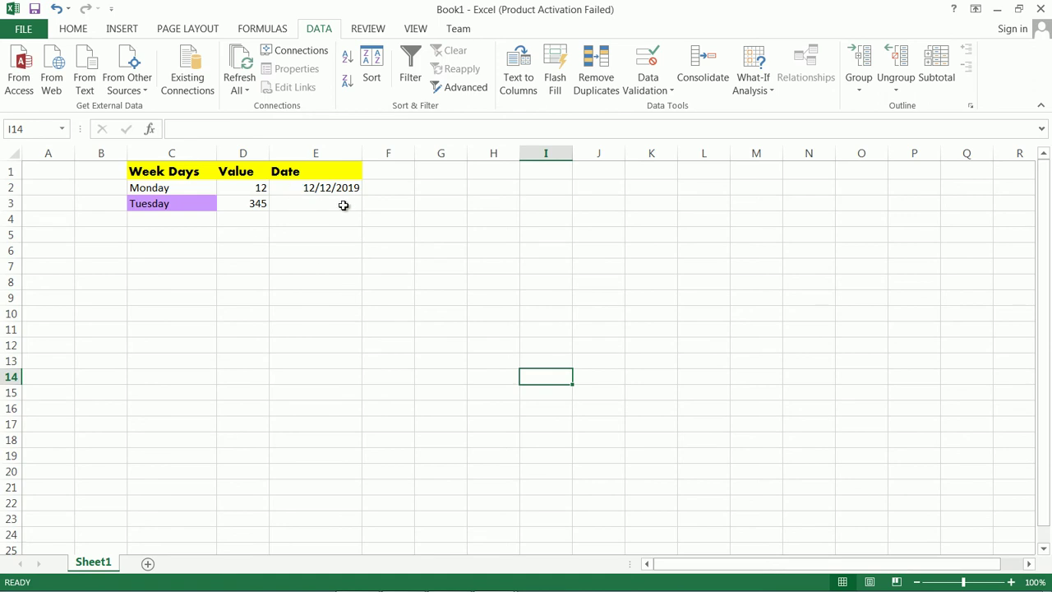
left_click(82, 33)
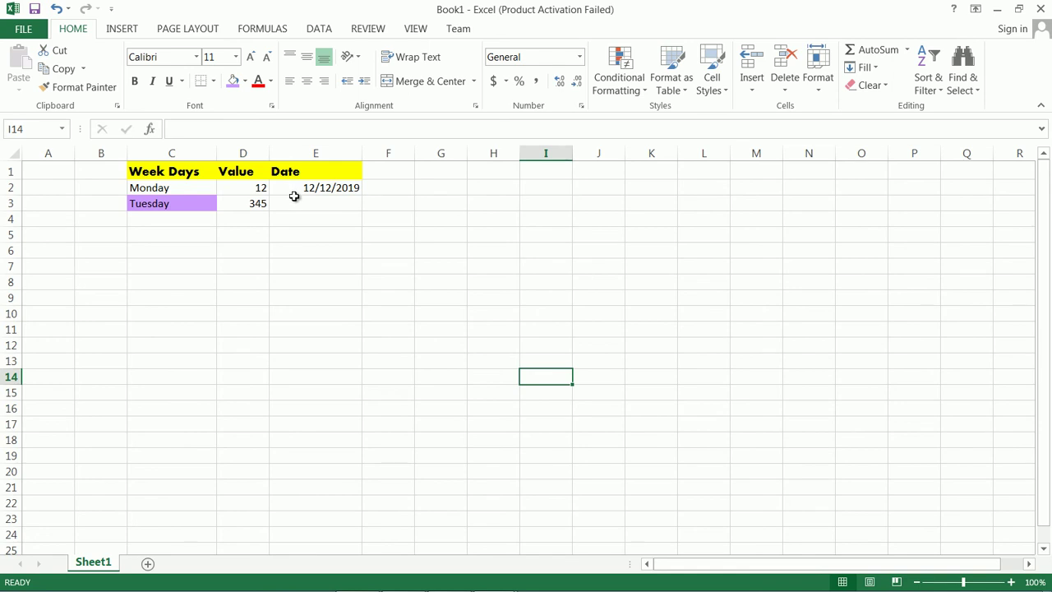
Step: Enter the heading Currency in F1 and the value 1200 in F2 below it
left_click(389, 169)
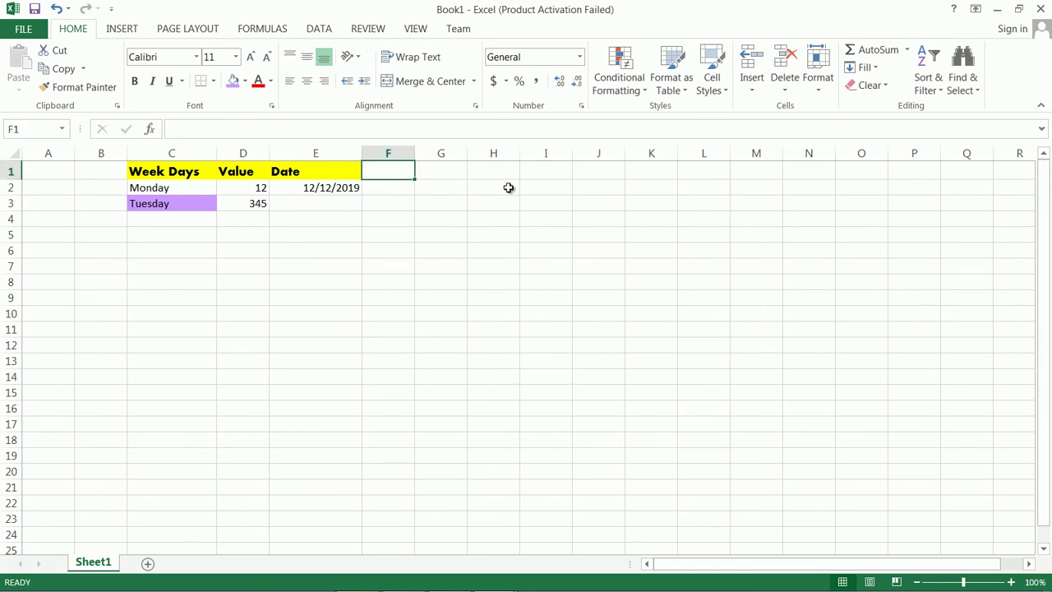
type("Currency")
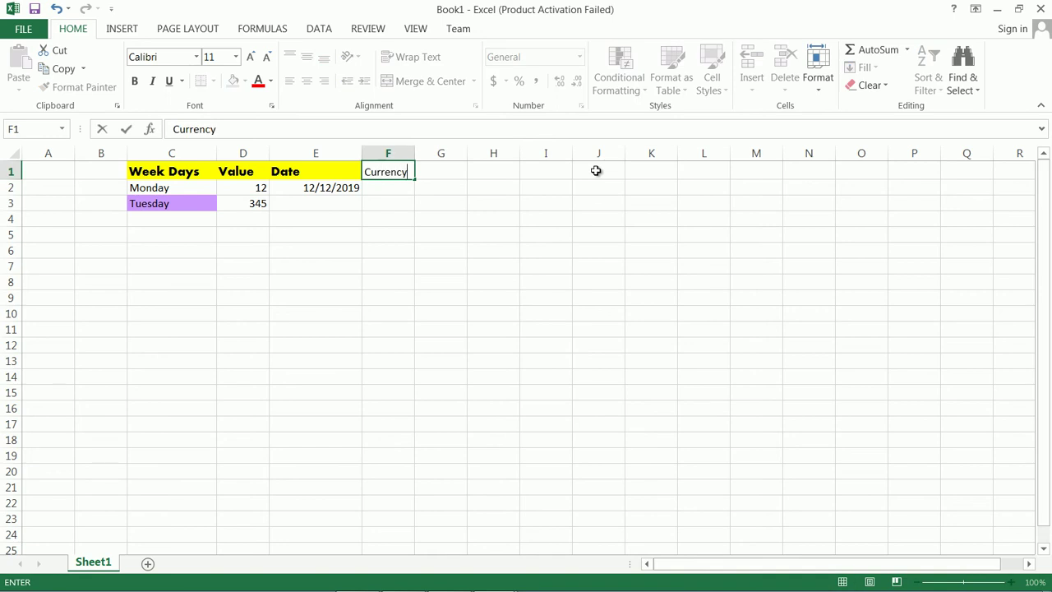
key("Return")
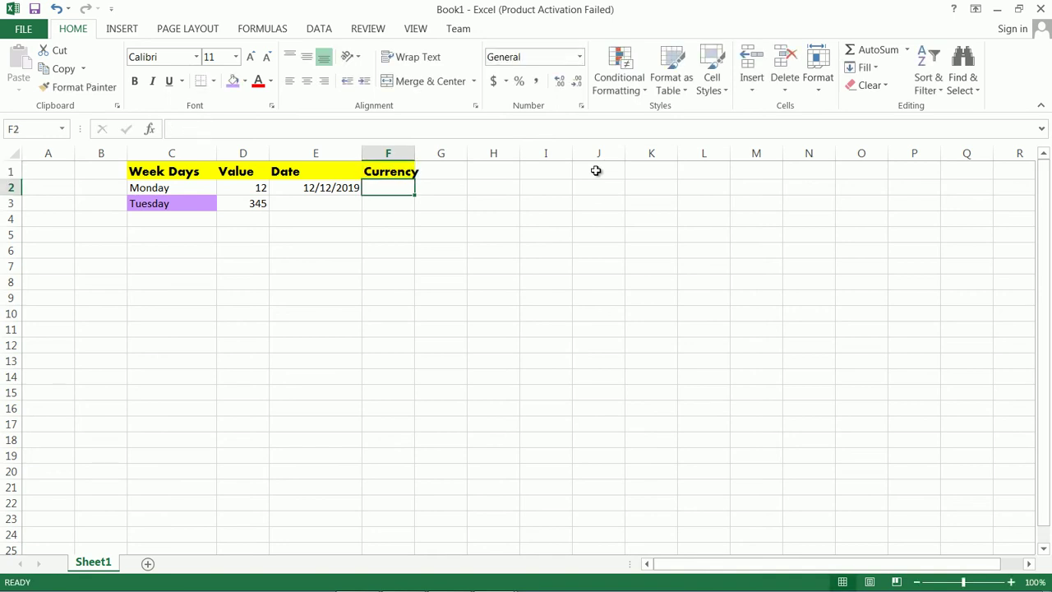
type("12-00")
key("BackSpace")
key("BackSpace")
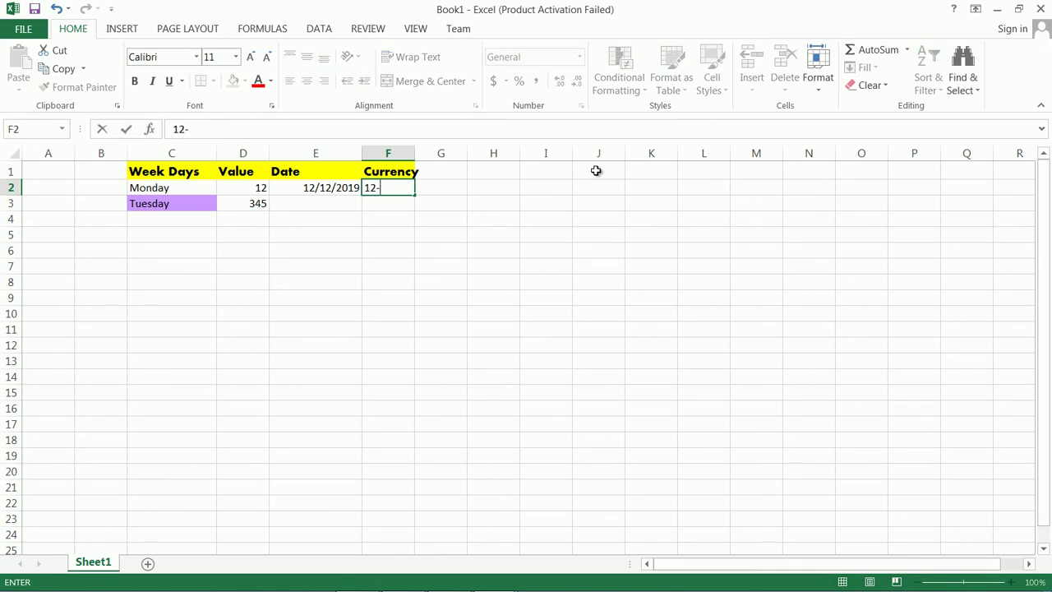
type("00")
key("Return")
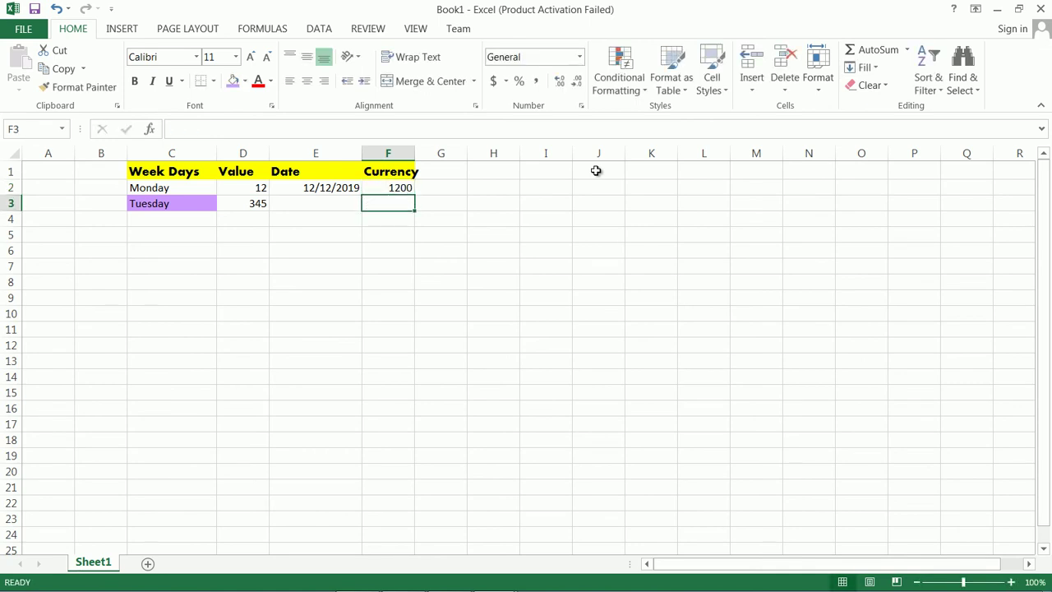
Step: Format the value in F2 with the Euro (€ 123) accounting format
left_click(392, 187)
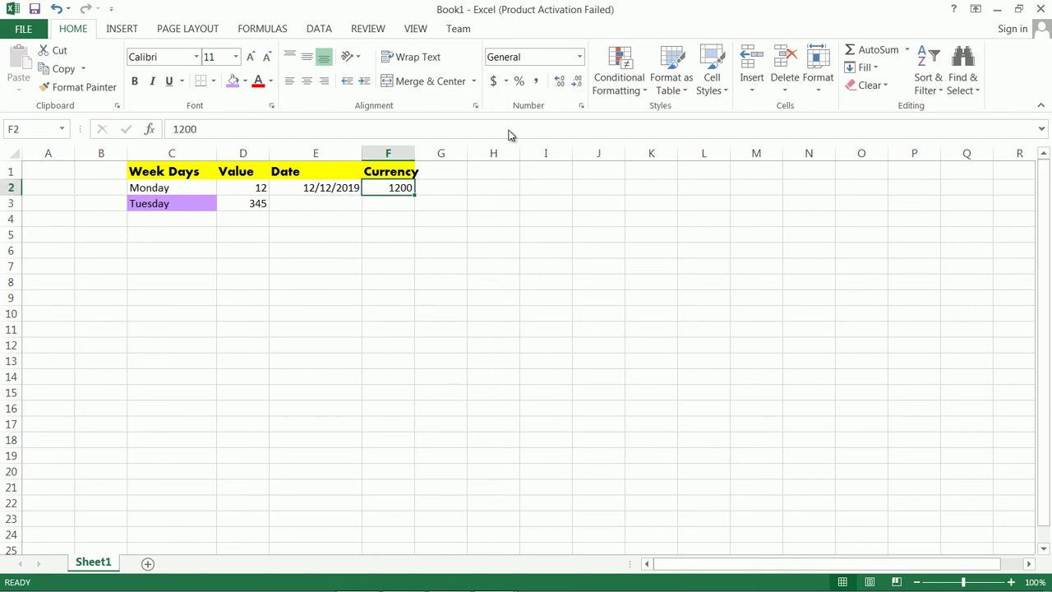
left_click(507, 81)
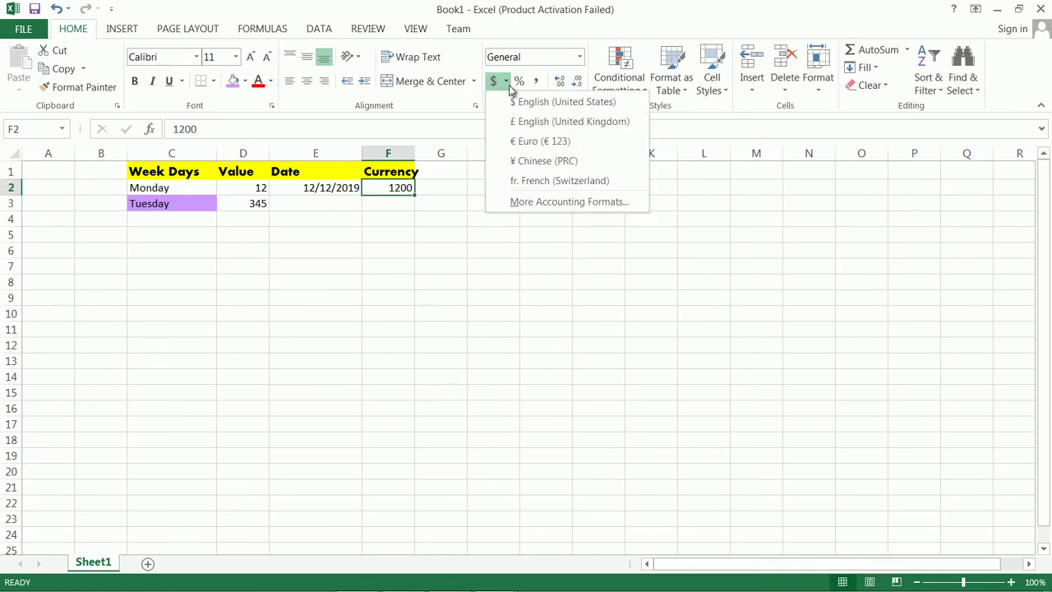
left_click(531, 143)
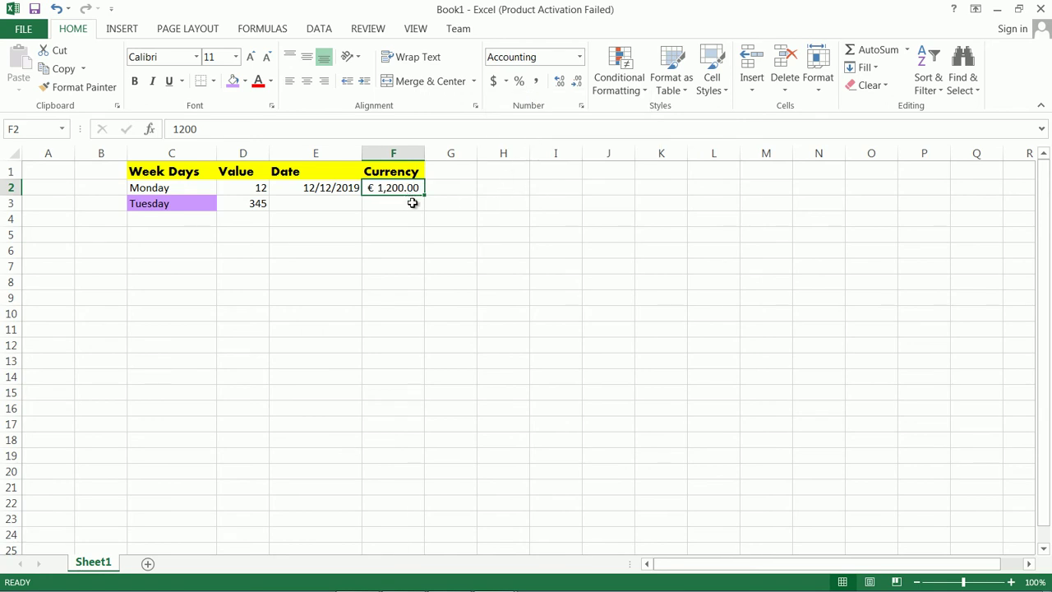
Step: Try more and fewer decimal places on the value in F2, and bring it back to two decimals
left_click(563, 87)
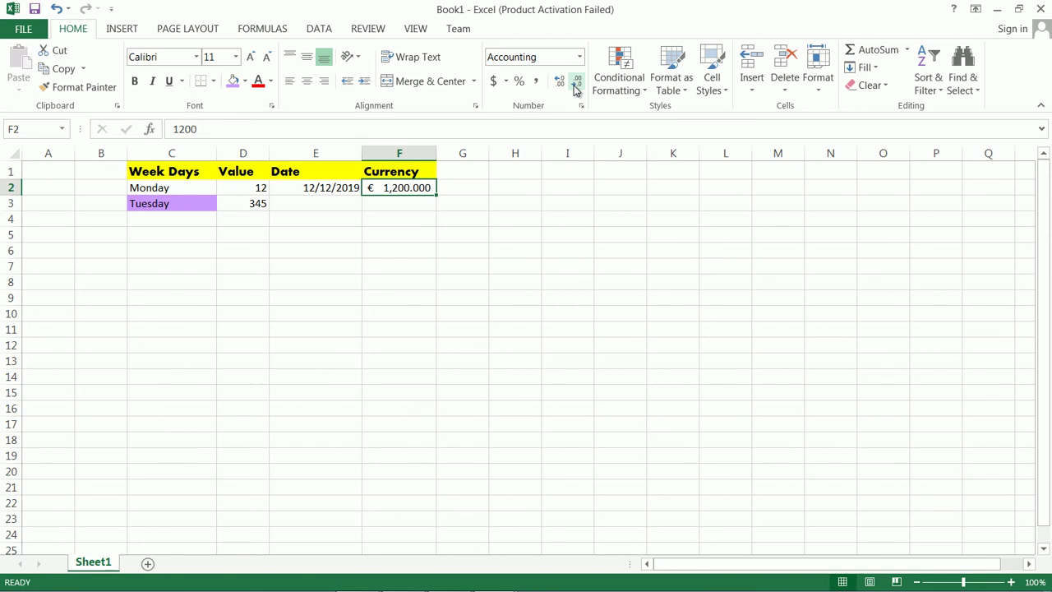
left_click(576, 85)
left_click(560, 85)
left_click(577, 85)
left_click(576, 85)
left_click(577, 86)
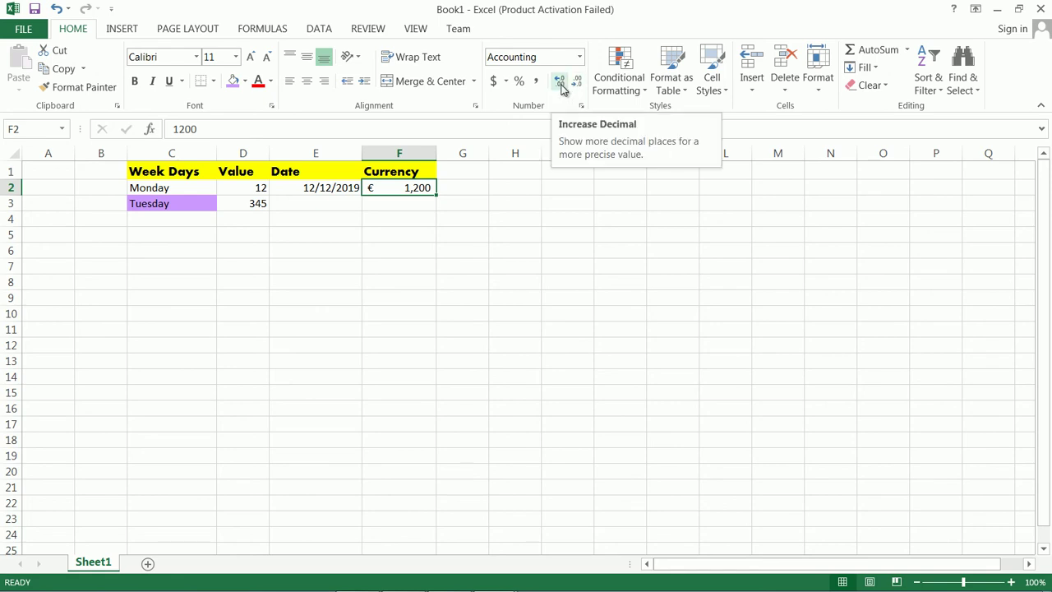
left_click(563, 89)
left_click(562, 88)
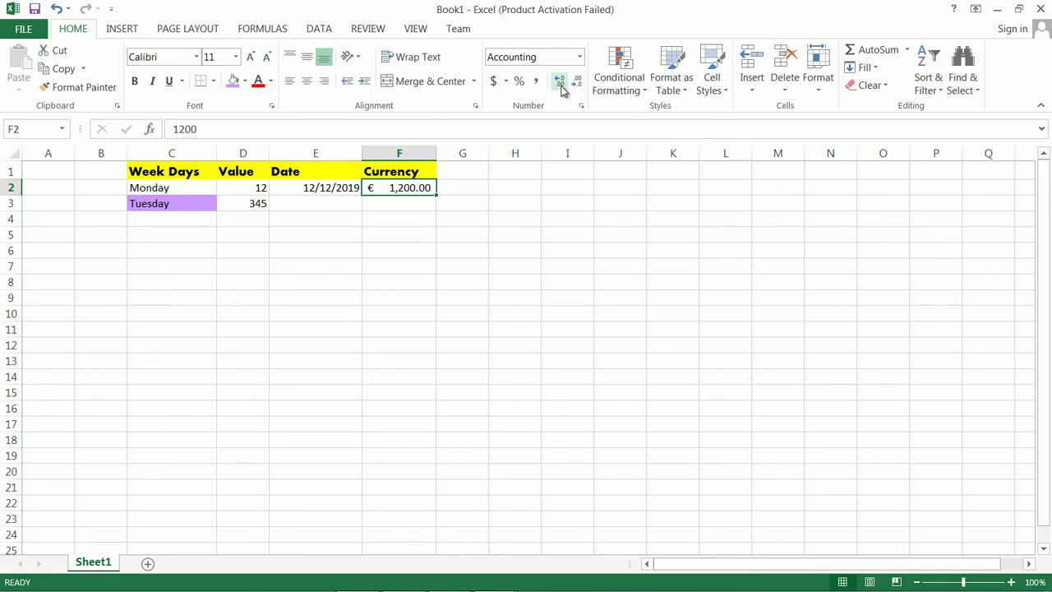
Step: Try the percentage style on the value in F2, and replace it with the comma style
left_click(515, 84)
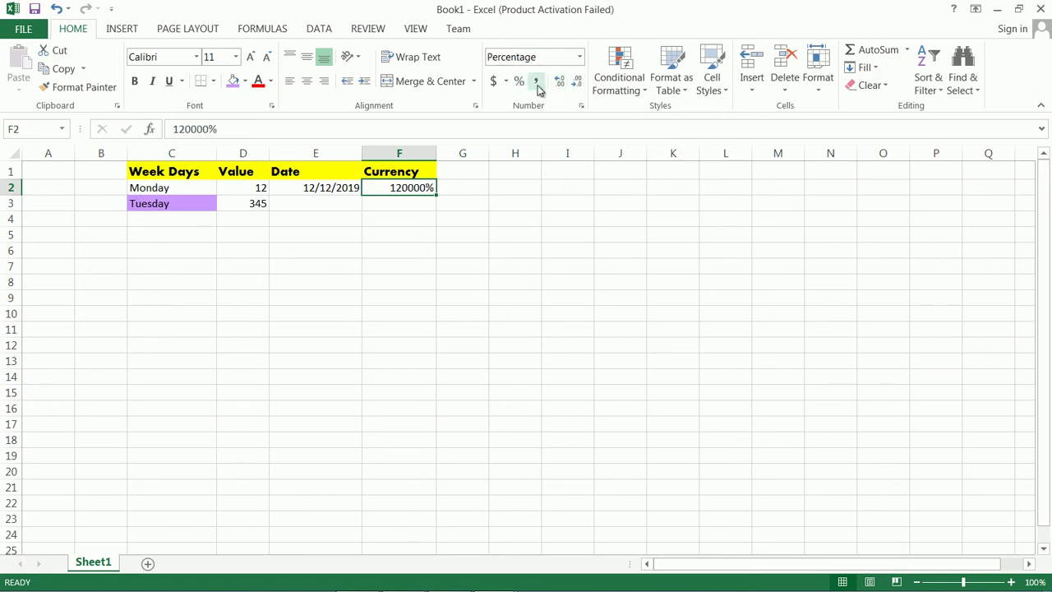
left_click(537, 83)
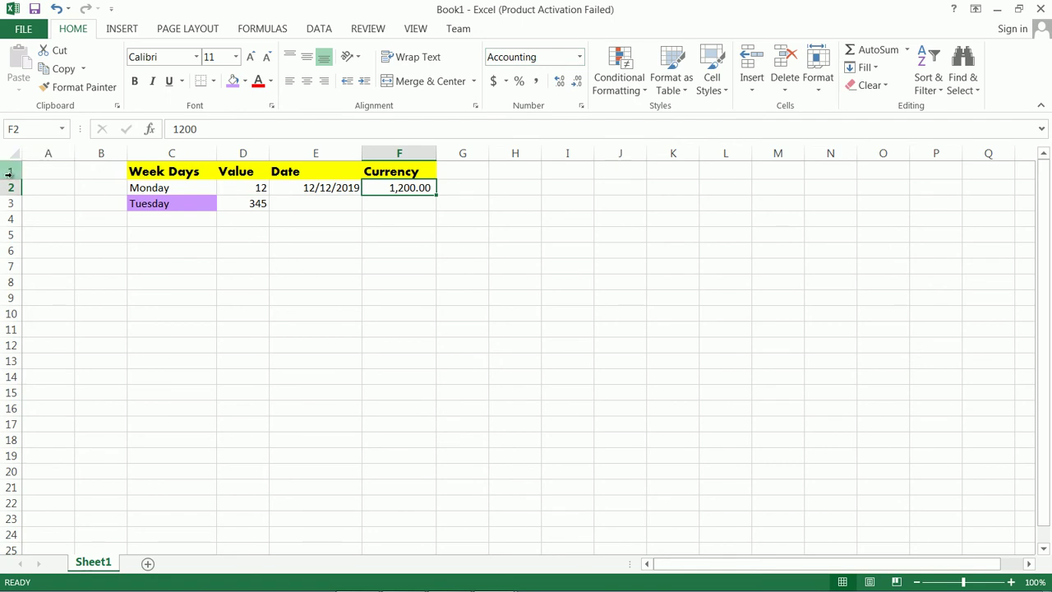
Step: Insert an empty row above the heading row
left_click(12, 172)
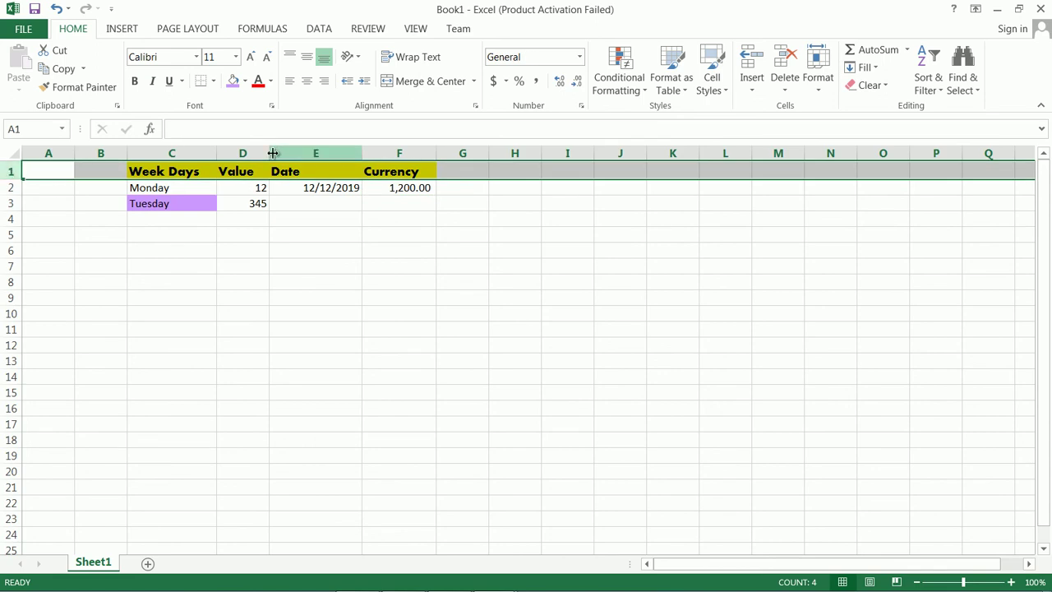
right_click(14, 173)
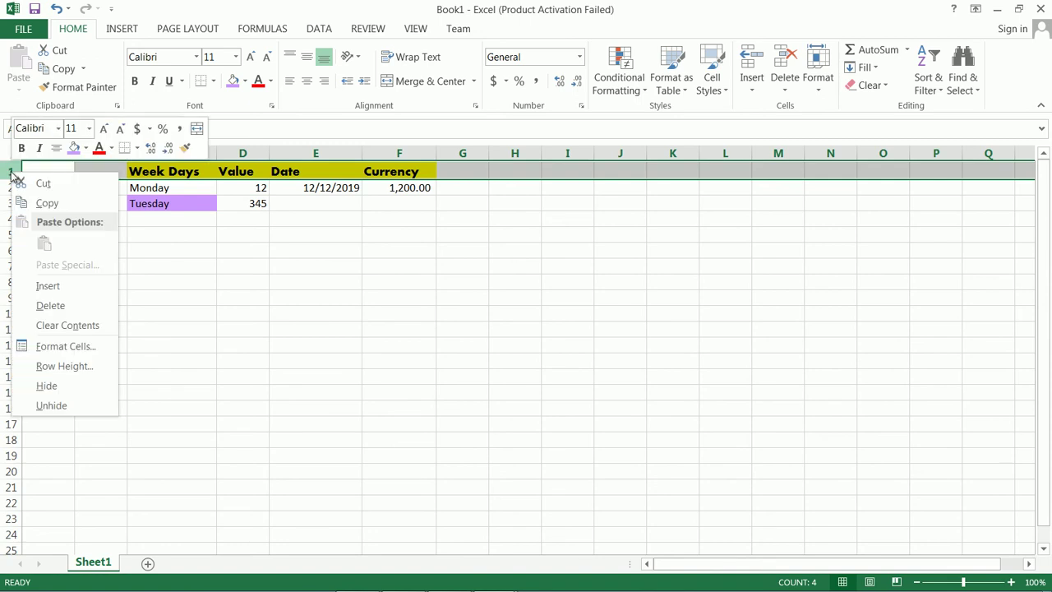
left_click(51, 285)
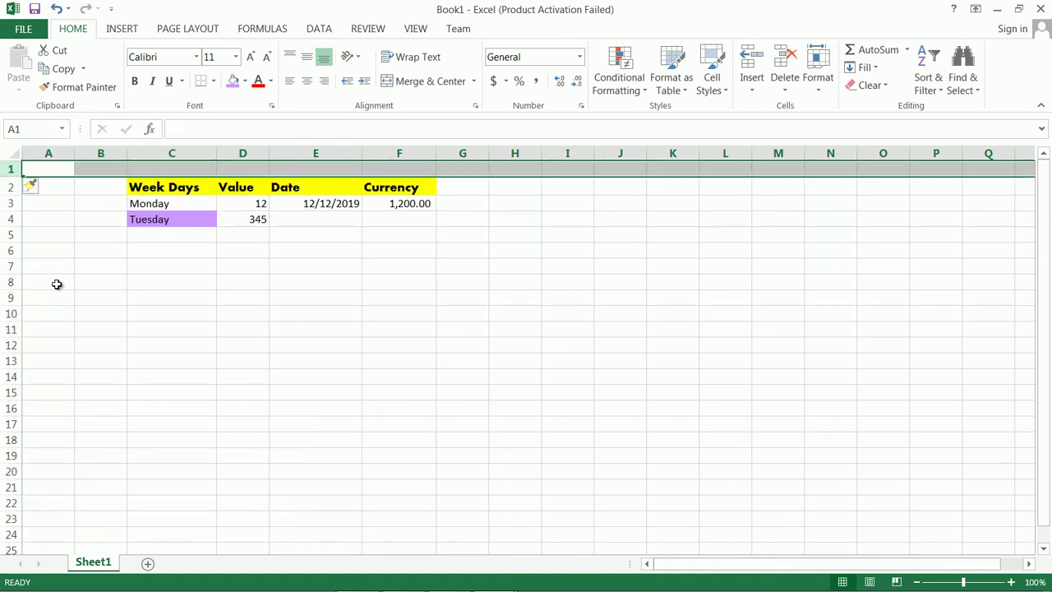
Step: Fill the empty cells C1:F1 above the headings with standard light green
left_click(194, 172)
left_click(283, 171)
left_click(246, 169)
left_click(300, 169)
left_click(399, 173)
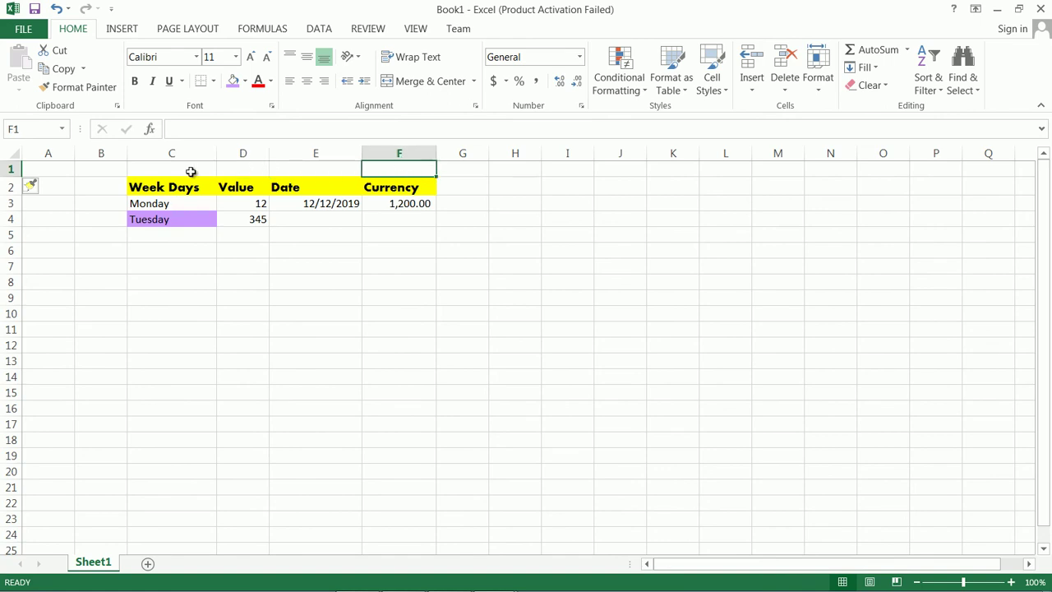
left_click(158, 175)
left_click_drag(171, 171, 383, 181)
left_click(244, 81)
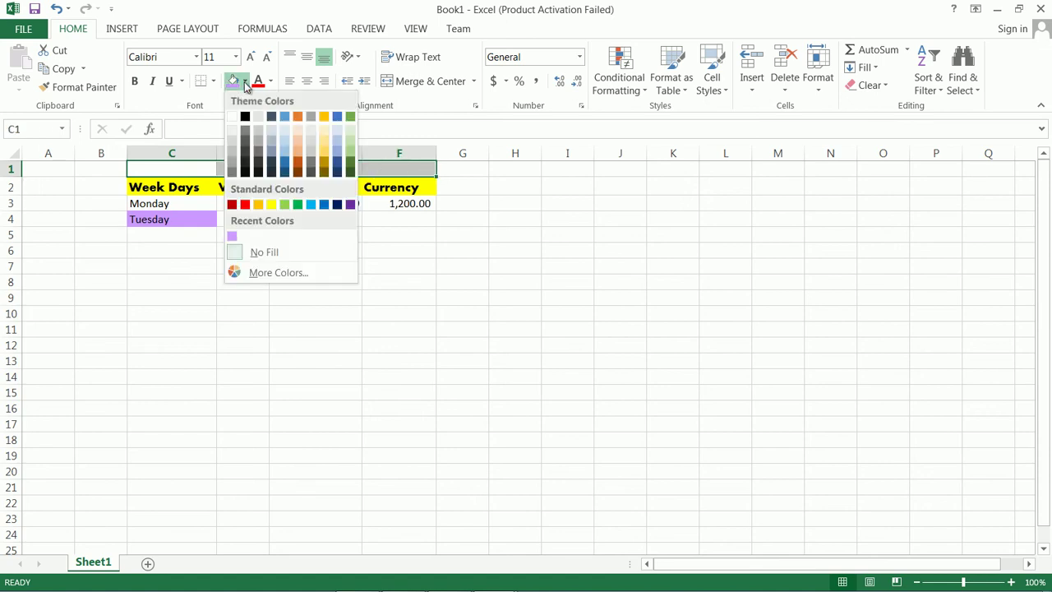
left_click(285, 206)
left_click(305, 245)
Step: Enter the title "Information Of City" in cell C1 of the green row above the headings
left_click(214, 170)
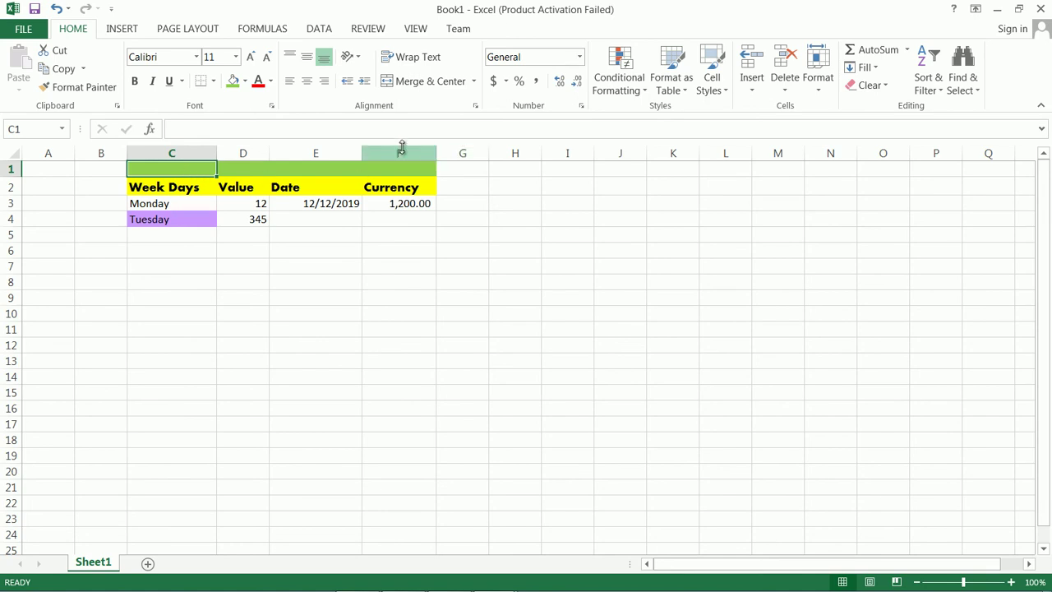
double_click(181, 169)
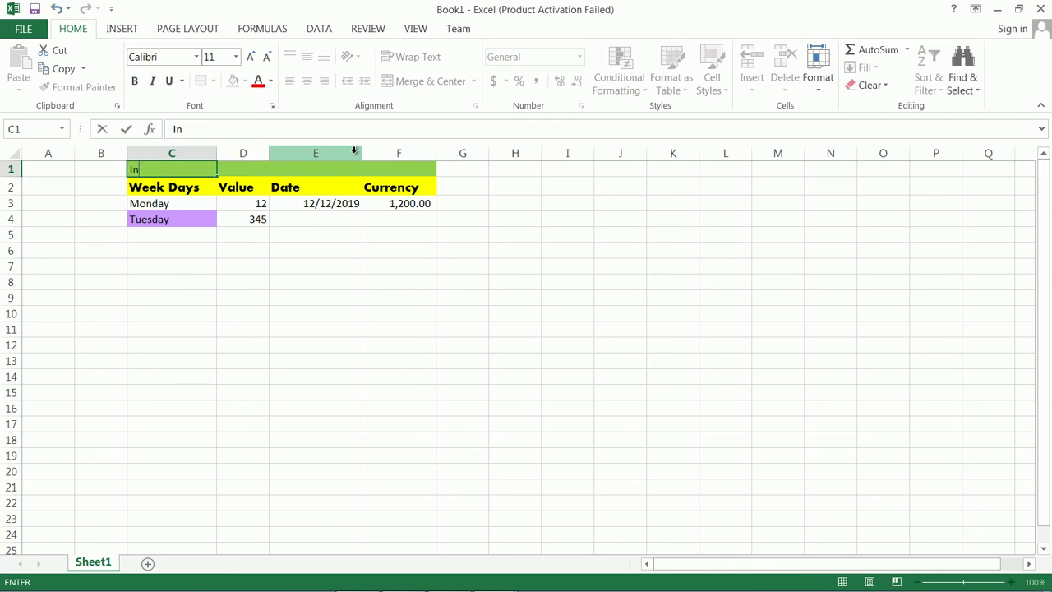
type("Information Of City")
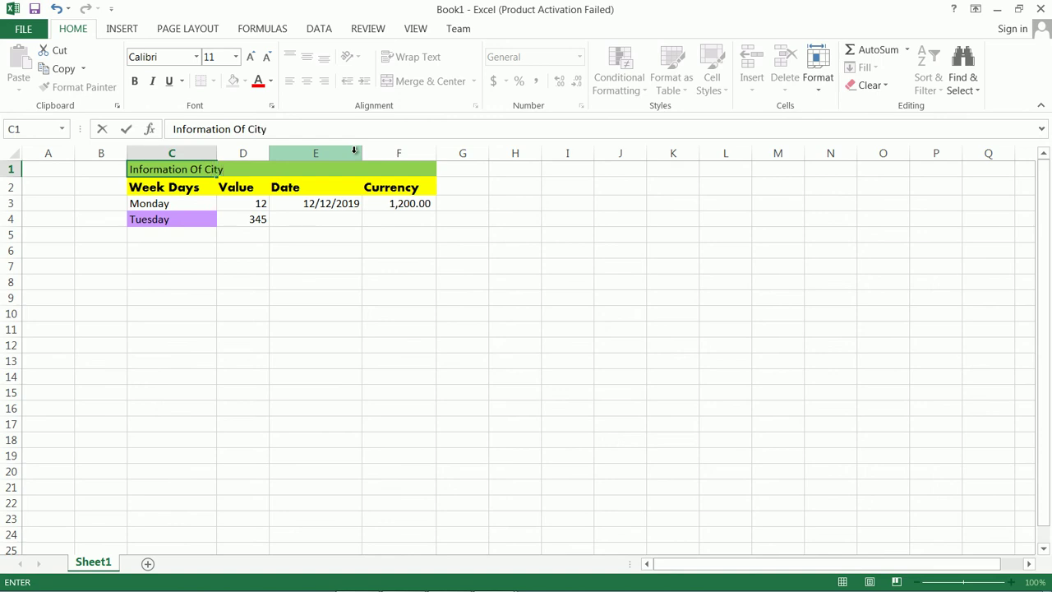
left_click(306, 278)
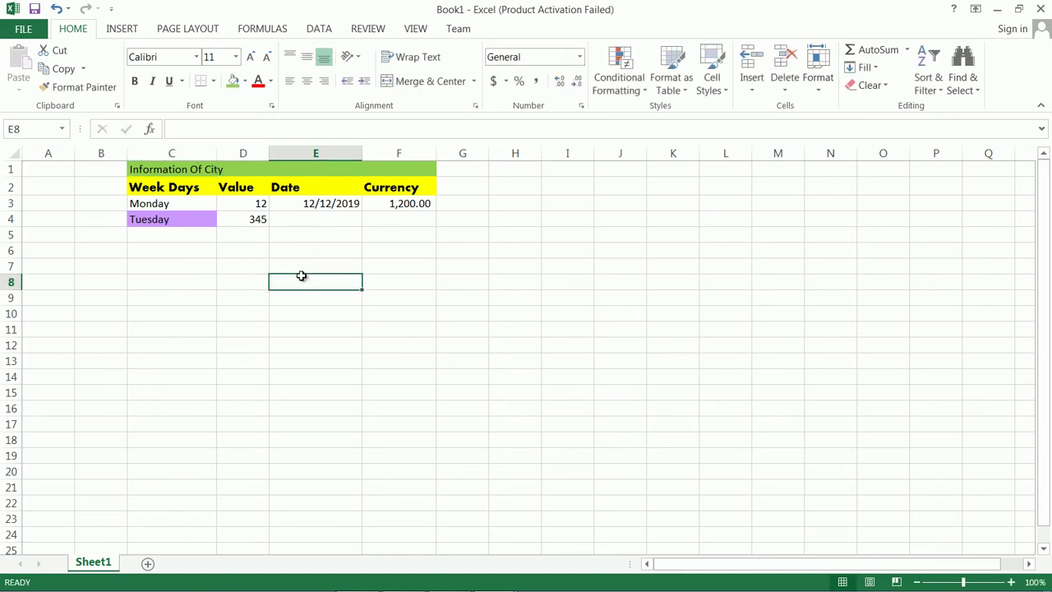
Step: Widen column C so that the title in C1 fits within its own cell
left_click(178, 172)
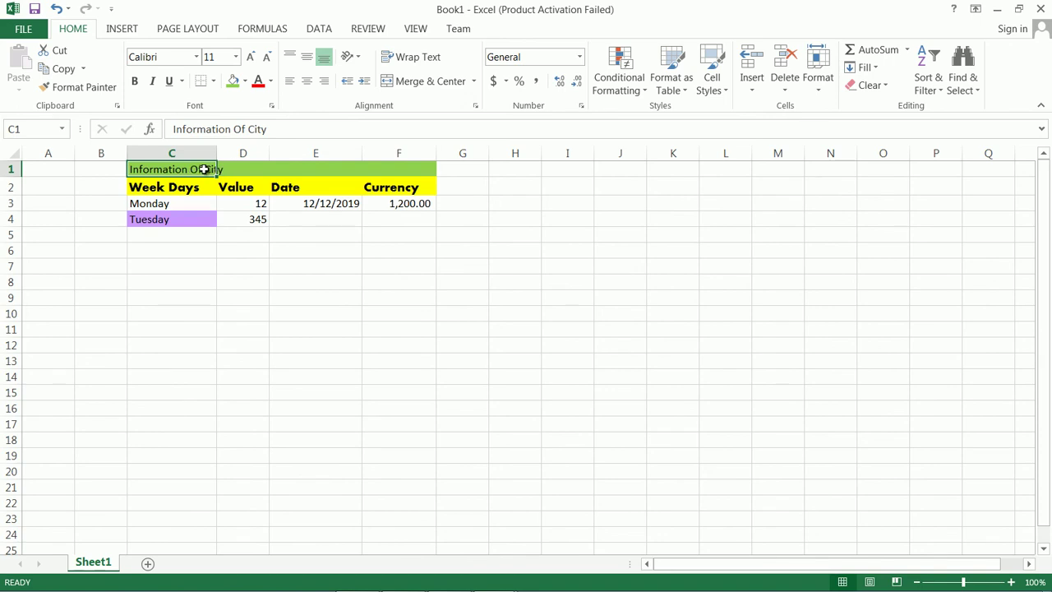
left_click_drag(214, 153, 243, 153)
left_click(308, 263)
left_click(222, 154)
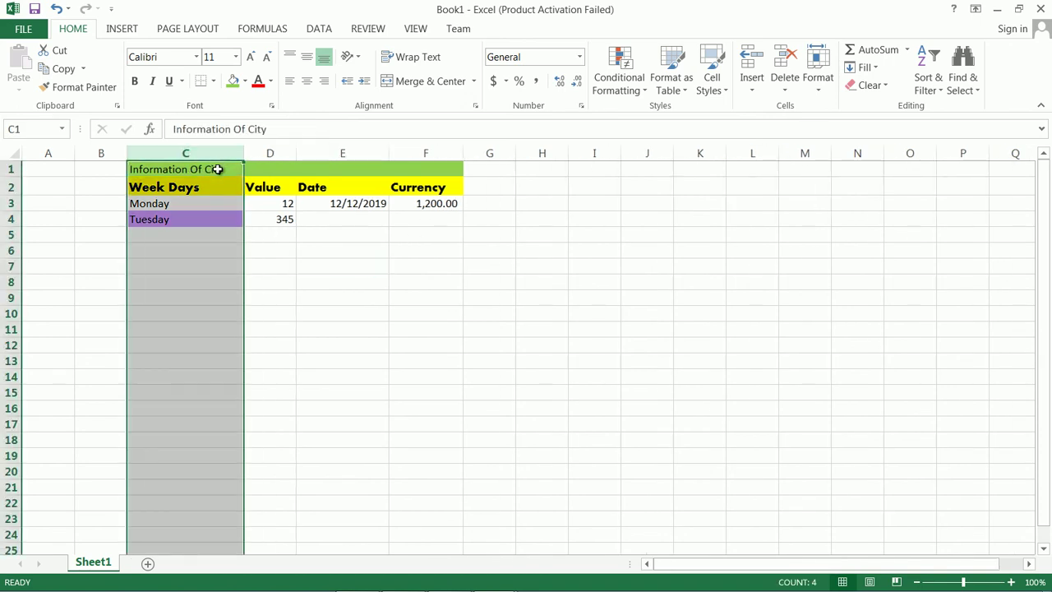
left_click(226, 173)
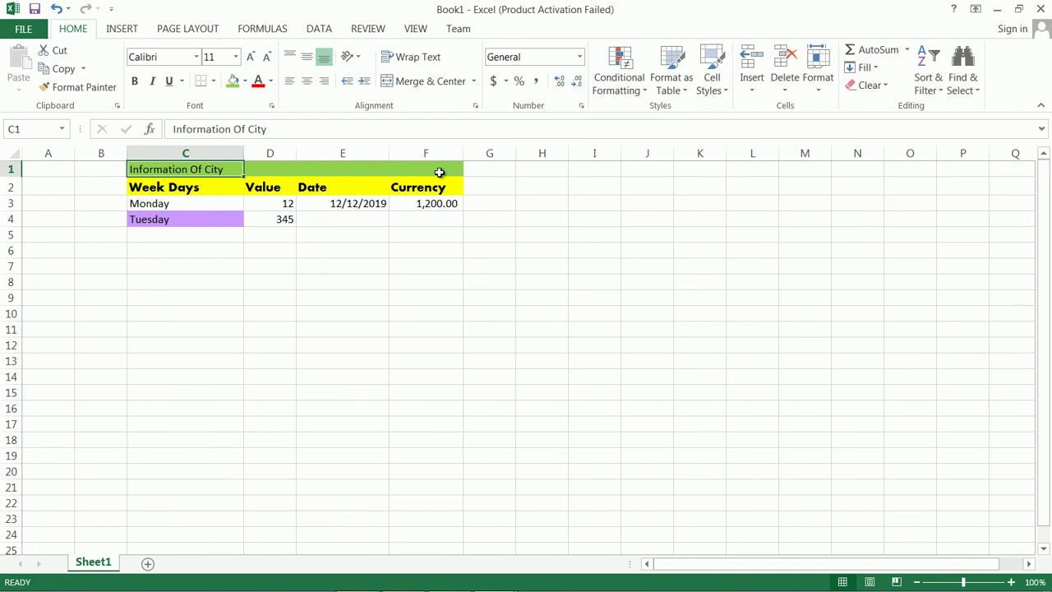
Step: Merge and center the title across cells C1:F1
left_click_drag(185, 172, 428, 169)
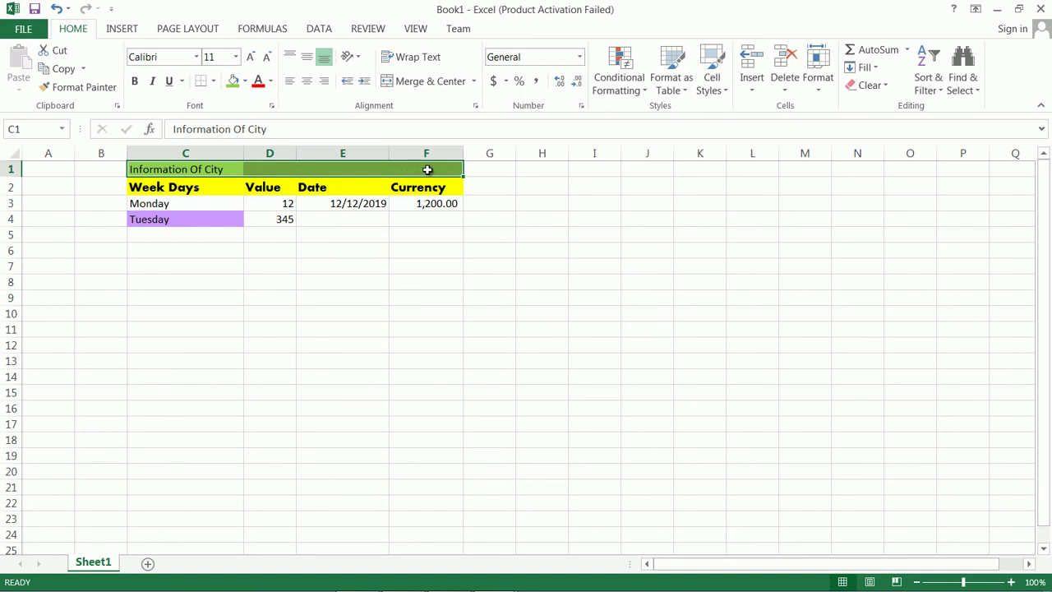
left_click(426, 89)
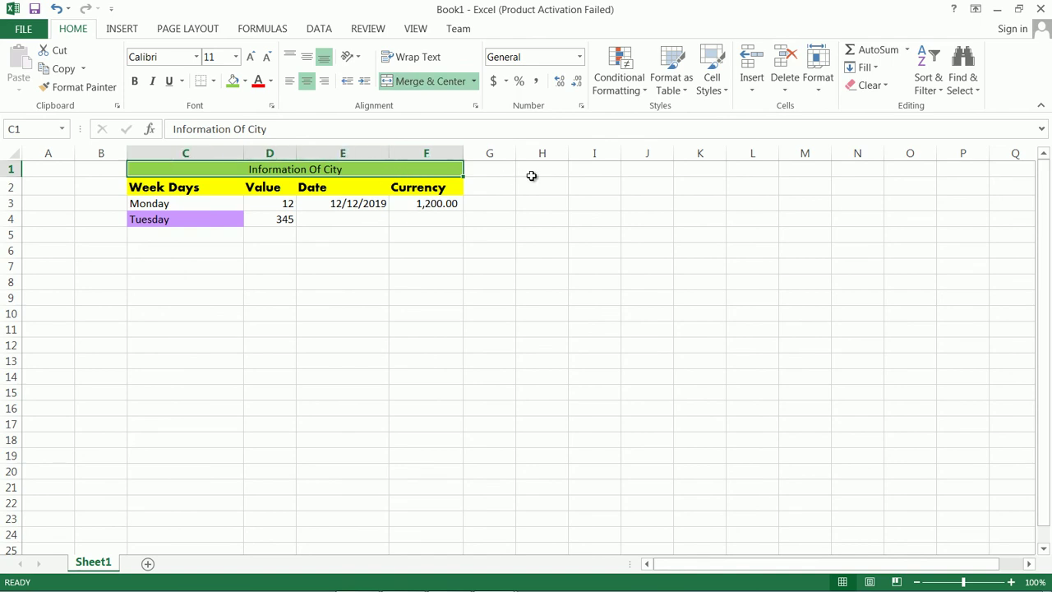
left_click(474, 81)
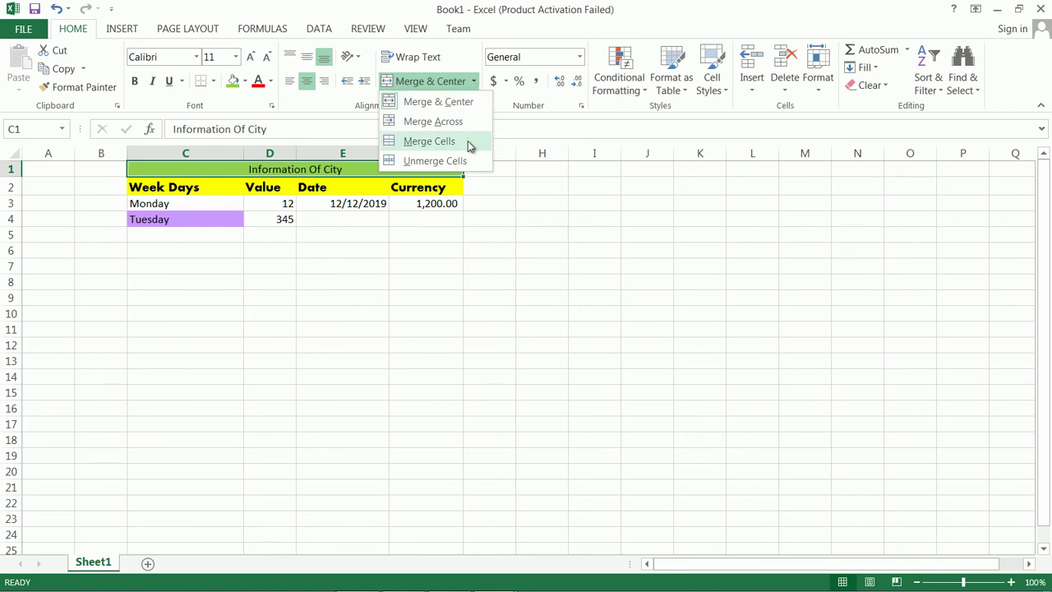
left_click(499, 239)
Step: Merge the empty cells H5:I5 with Merge Across, and enter the sample text "sssdsdsd sdsdds" in the merged cell
left_click_drag(544, 238, 589, 240)
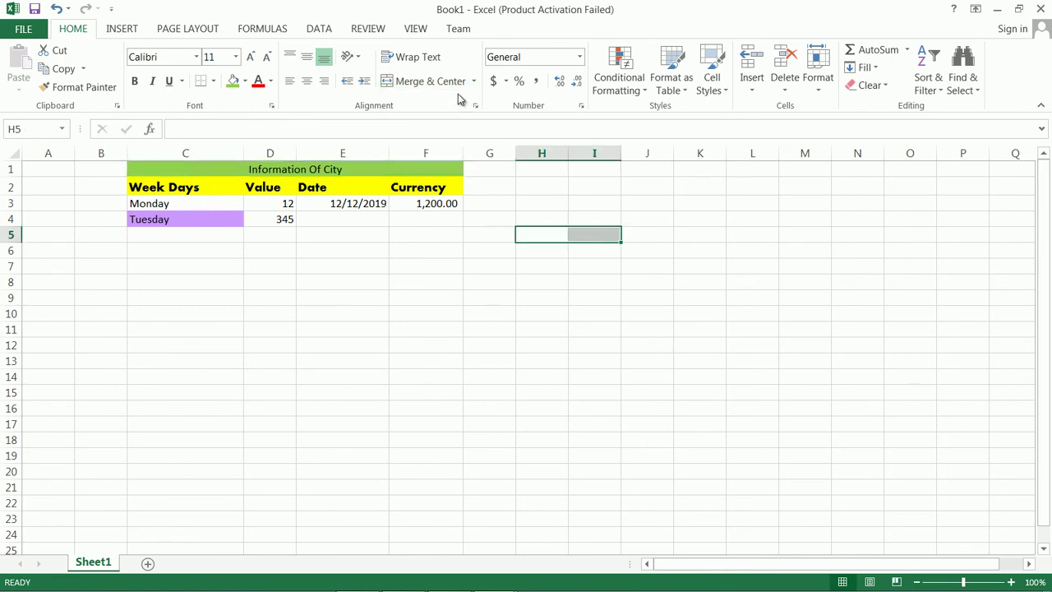
left_click(474, 82)
left_click(452, 121)
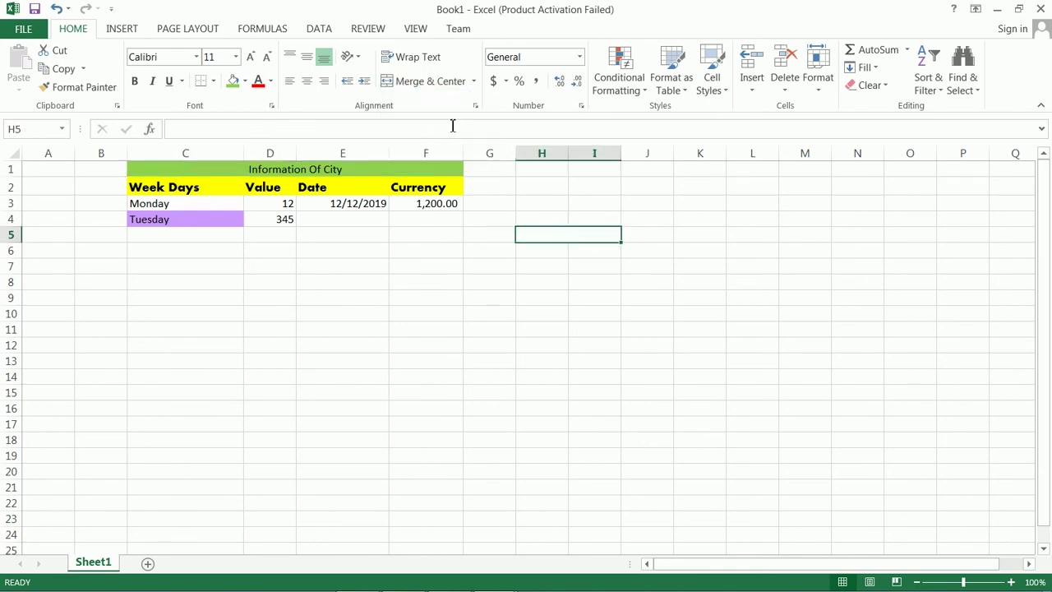
type("sssdsdsd sdsdds")
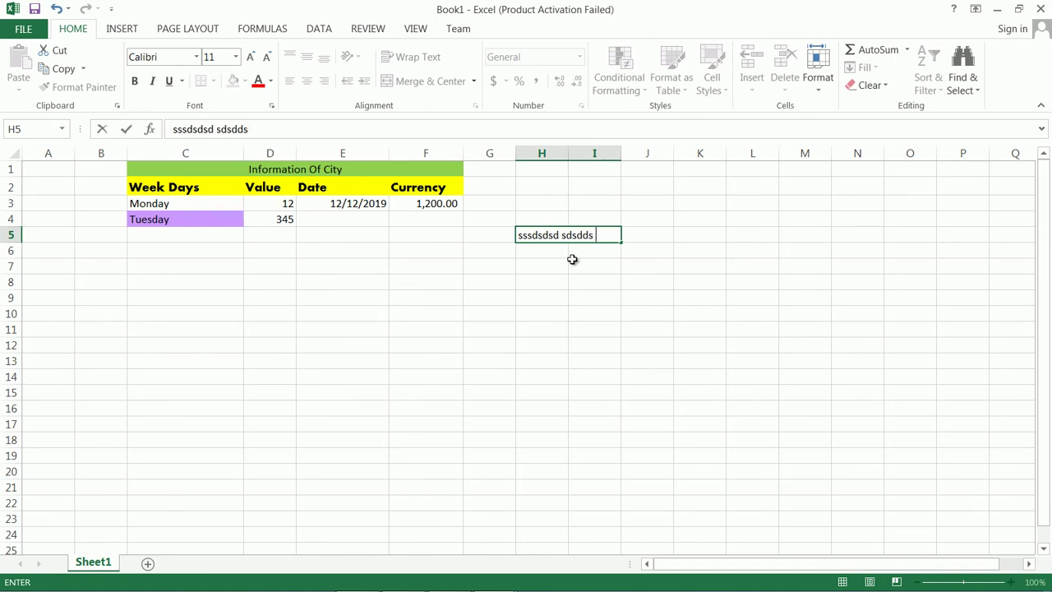
left_click(376, 232)
left_click(434, 232)
left_click(345, 217)
left_click(340, 187)
left_click(341, 212)
left_click(289, 205)
left_click(431, 205)
left_click(484, 231)
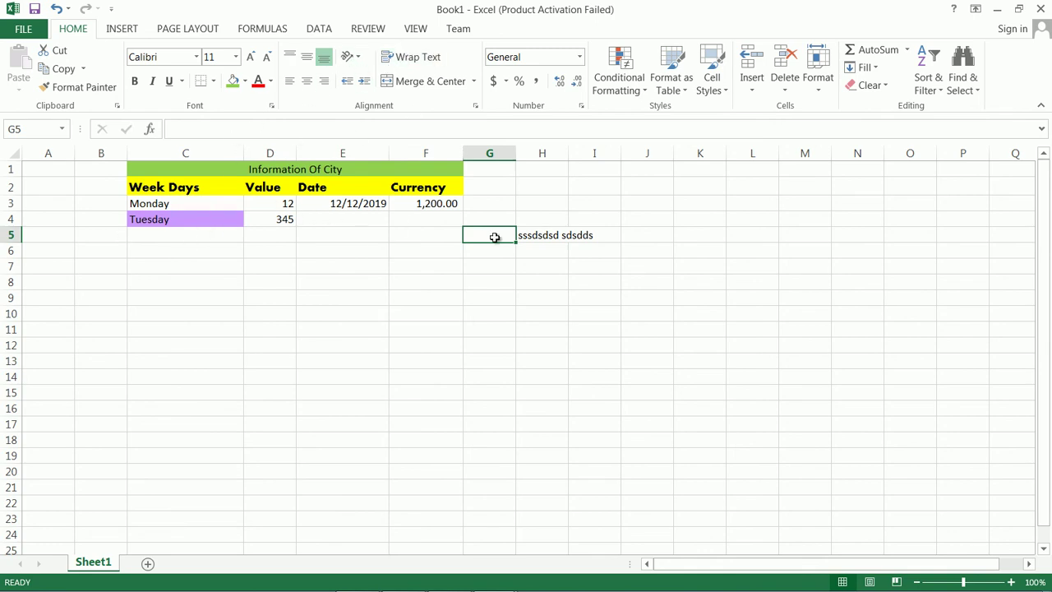
left_click(575, 235)
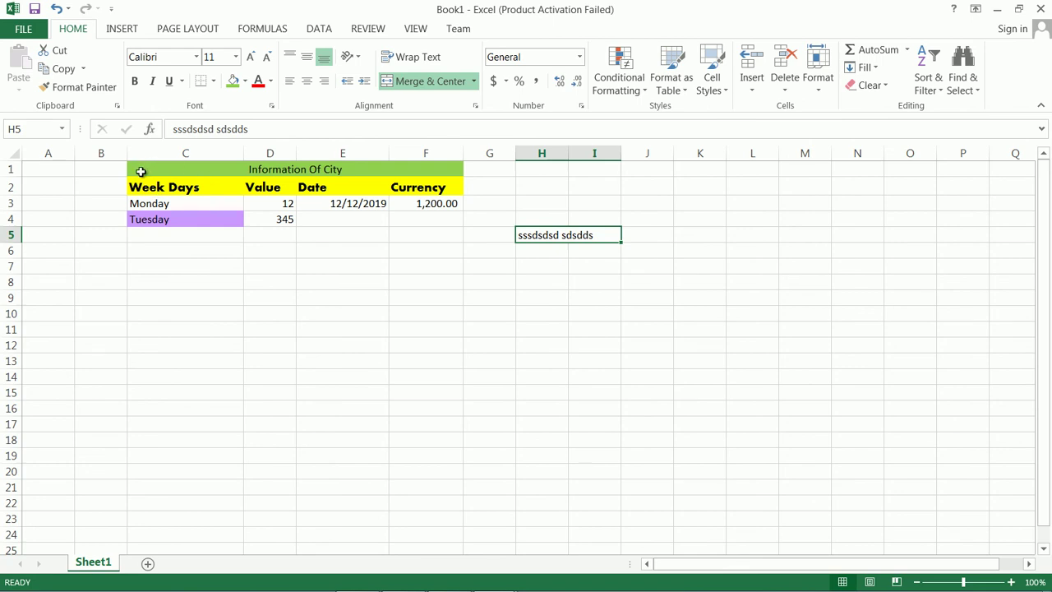
Step: Make row 1 about three times as tall, and align the title vertically to the middle of its cell
left_click_drag(15, 178, 16, 211)
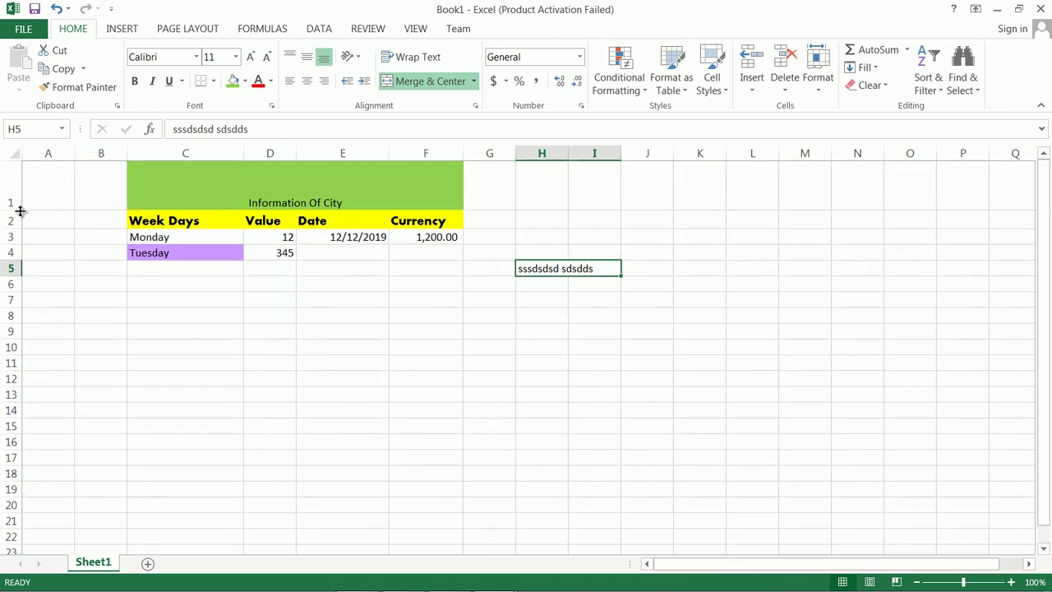
left_click(318, 202)
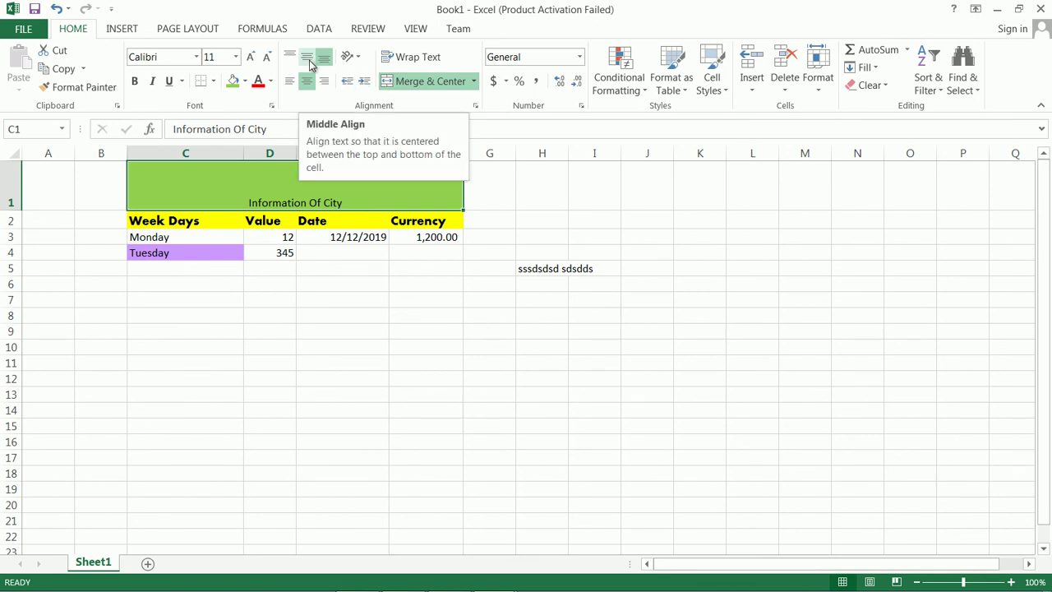
left_click(308, 59)
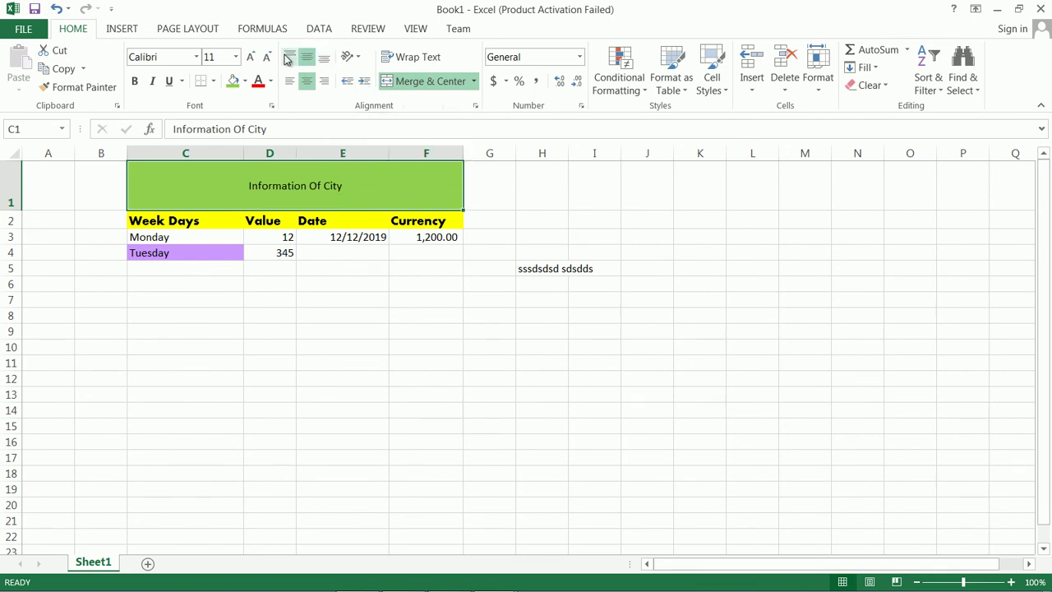
Step: Try top, bottom, left and right alignment on the title, and return it to the middle and center of its cell
left_click(289, 57)
left_click(307, 58)
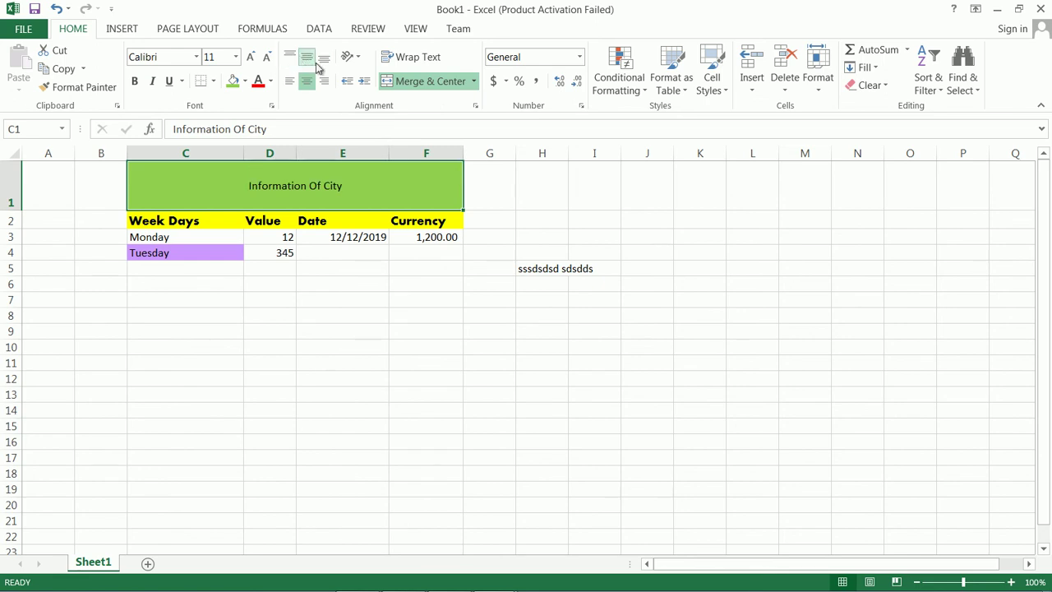
left_click(323, 59)
left_click(307, 58)
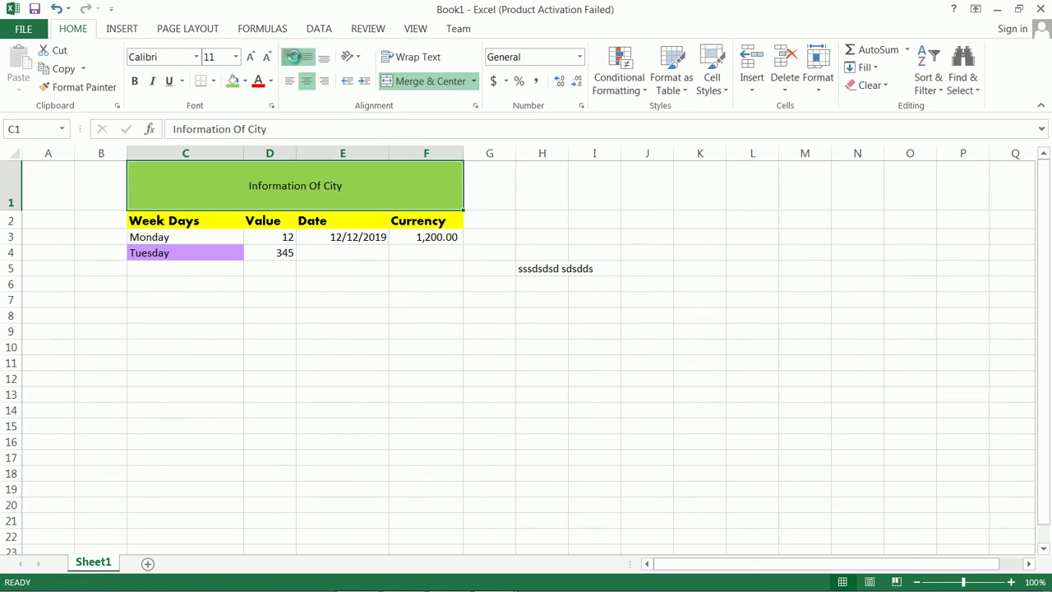
left_click(289, 57)
left_click(290, 81)
left_click(307, 82)
left_click(324, 81)
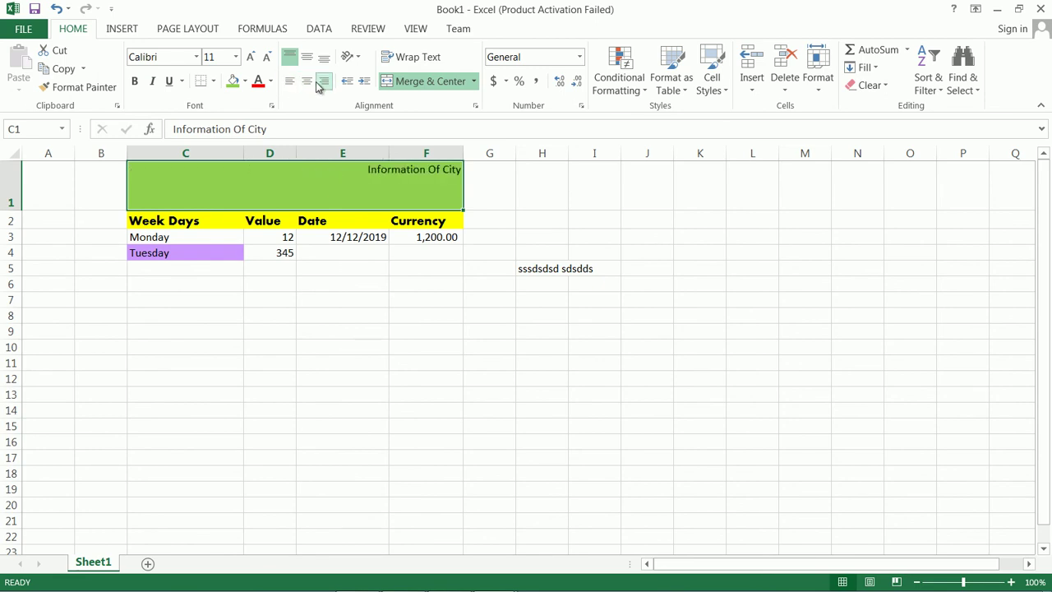
left_click(306, 82)
left_click(307, 59)
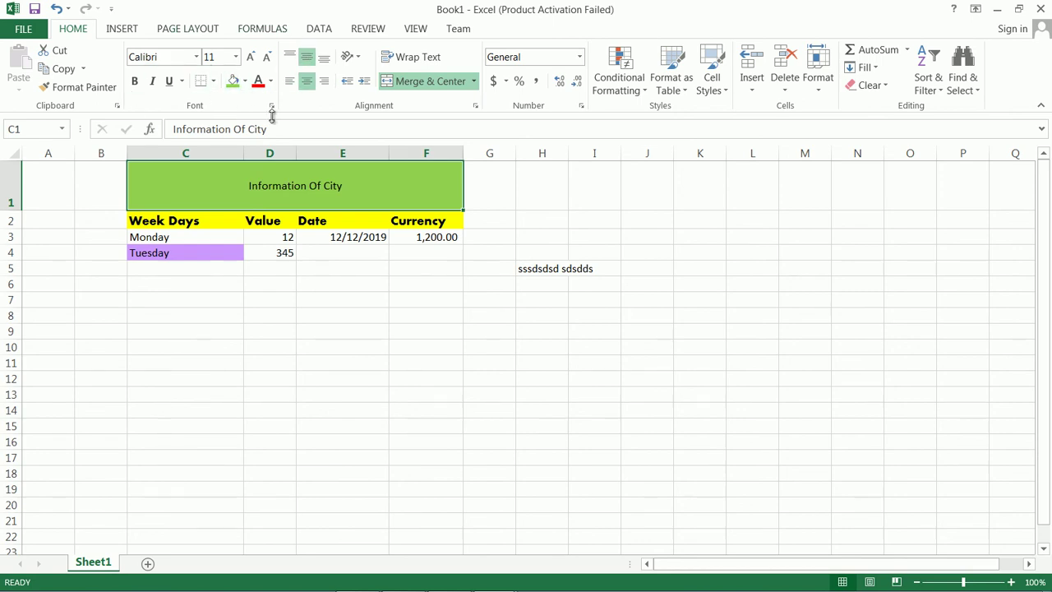
left_click(224, 279)
left_click(335, 266)
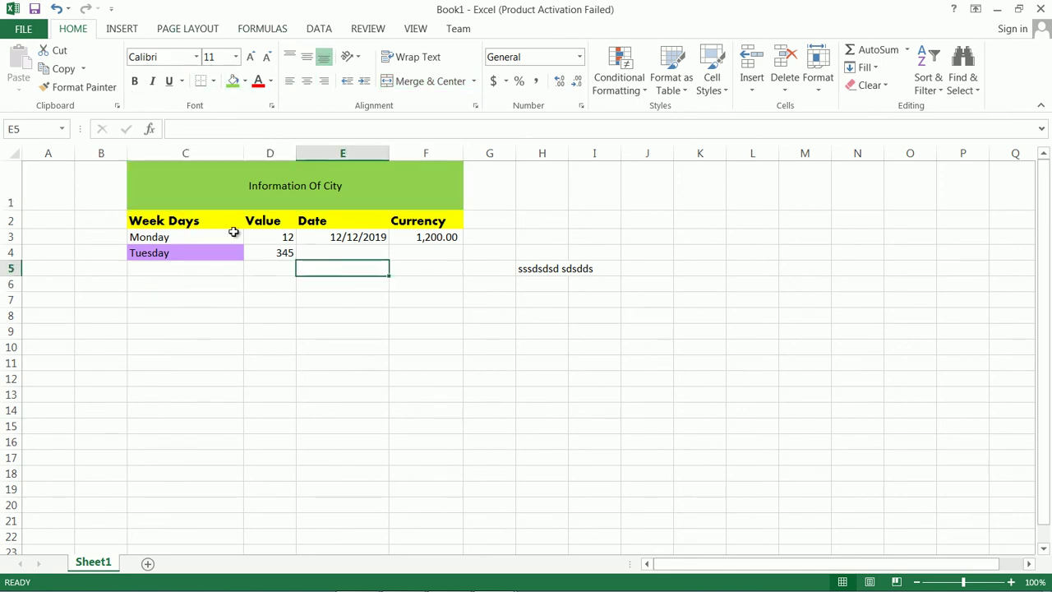
left_click(339, 255)
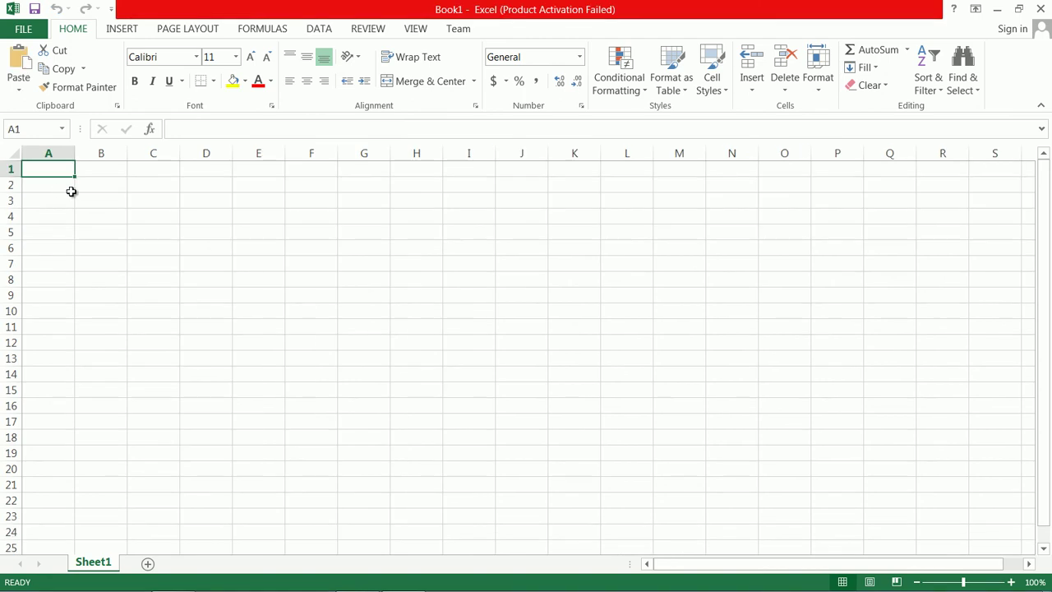
Step: Enter the headings Name, RollNO and Total in cells A1:C1 of the blank sheet
type("Name")
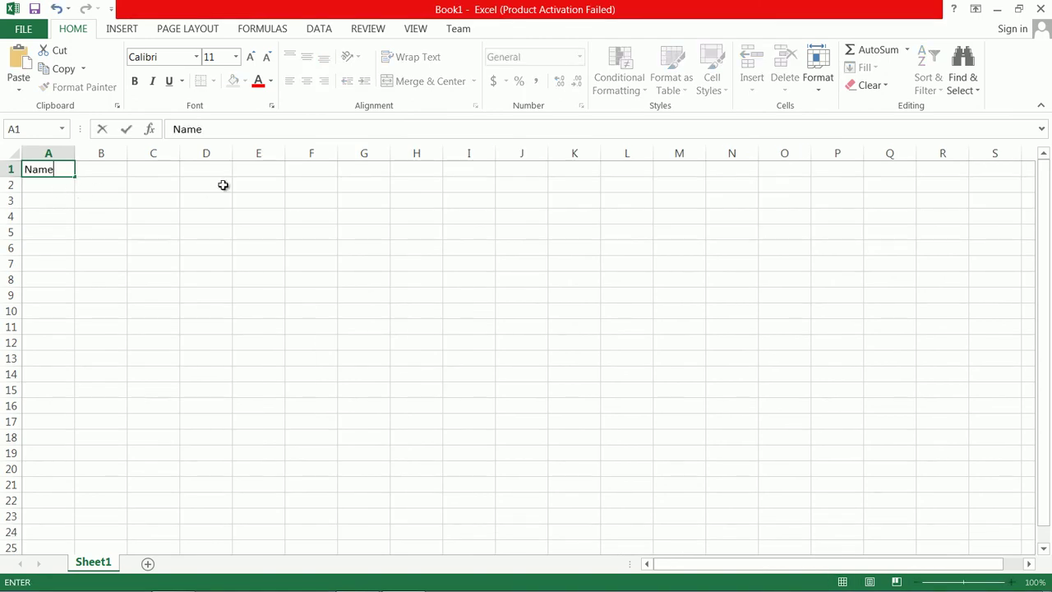
key("Tab")
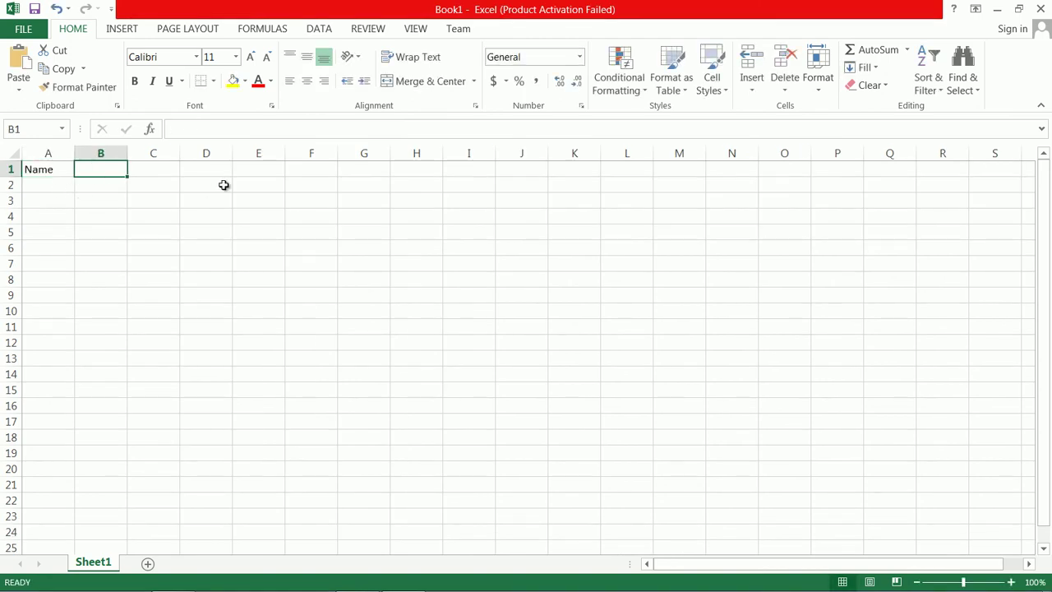
type("Roll")
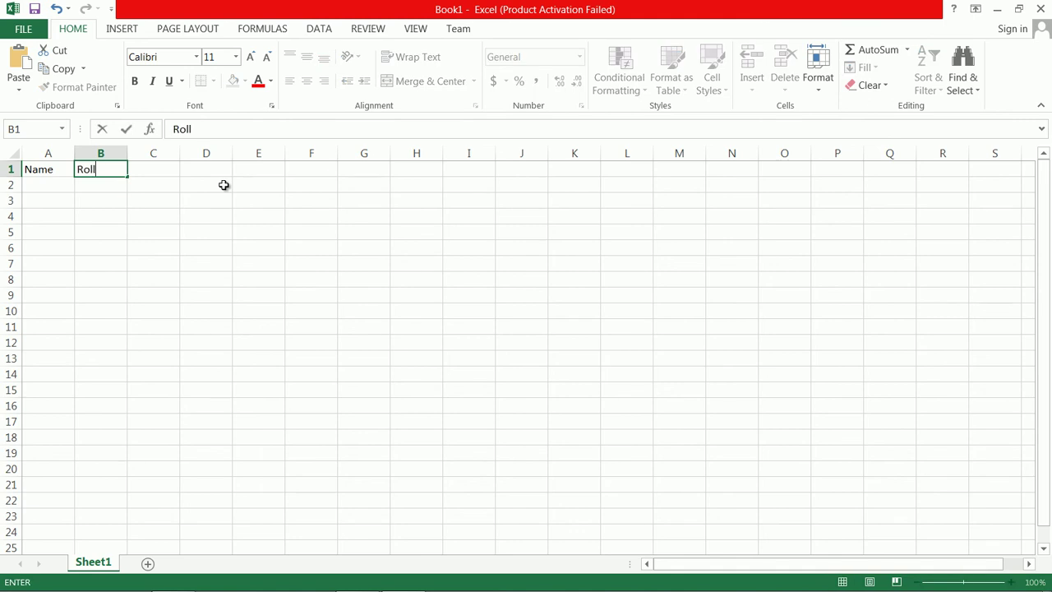
type("NO")
key("Tab")
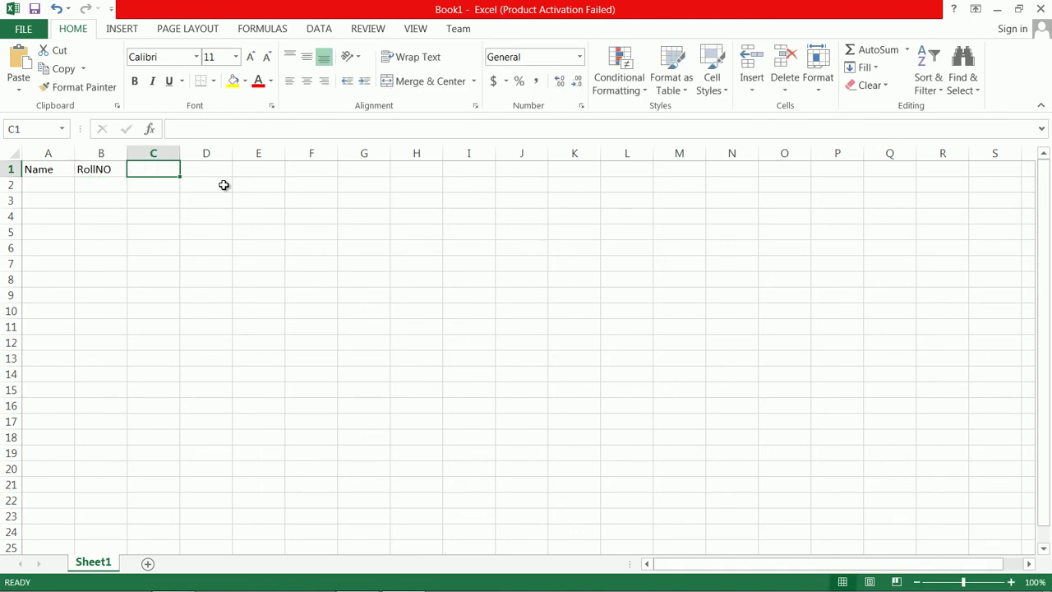
type("Sub")
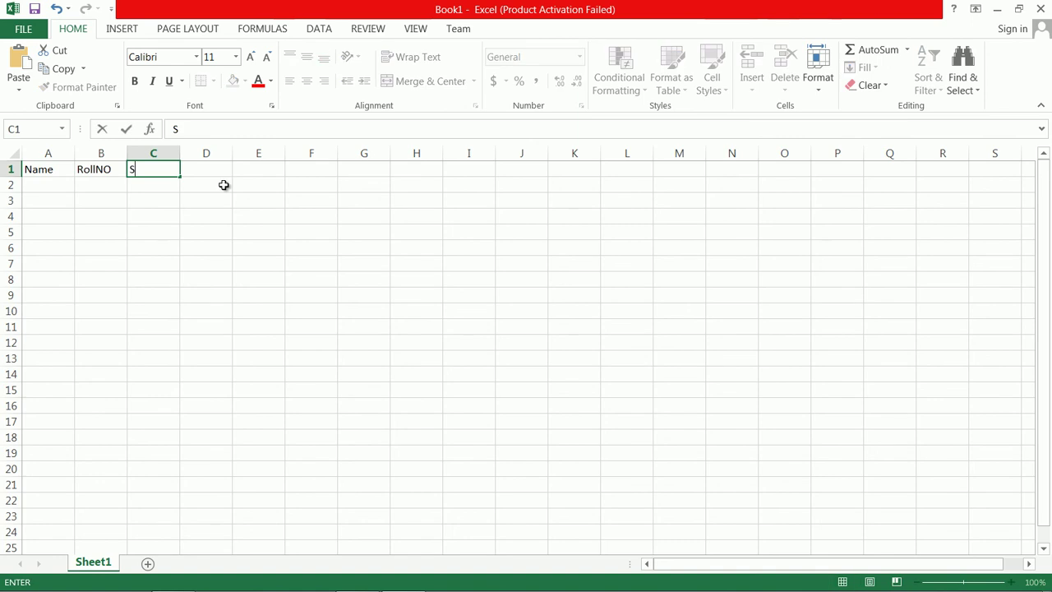
key("BackSpace")
key("BackSpace")
key("BackSpace")
type("Total")
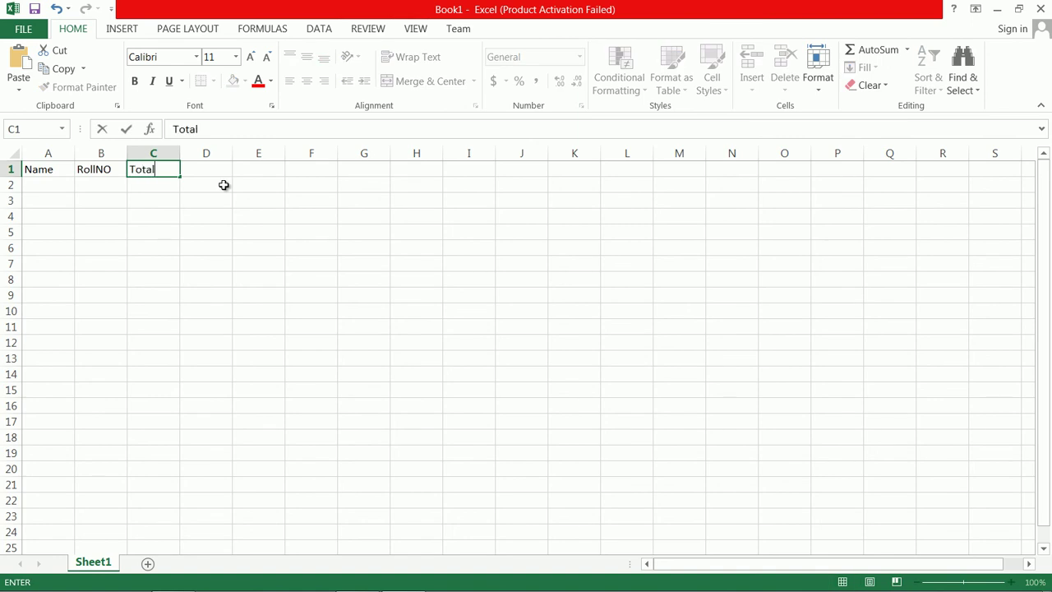
key("Return")
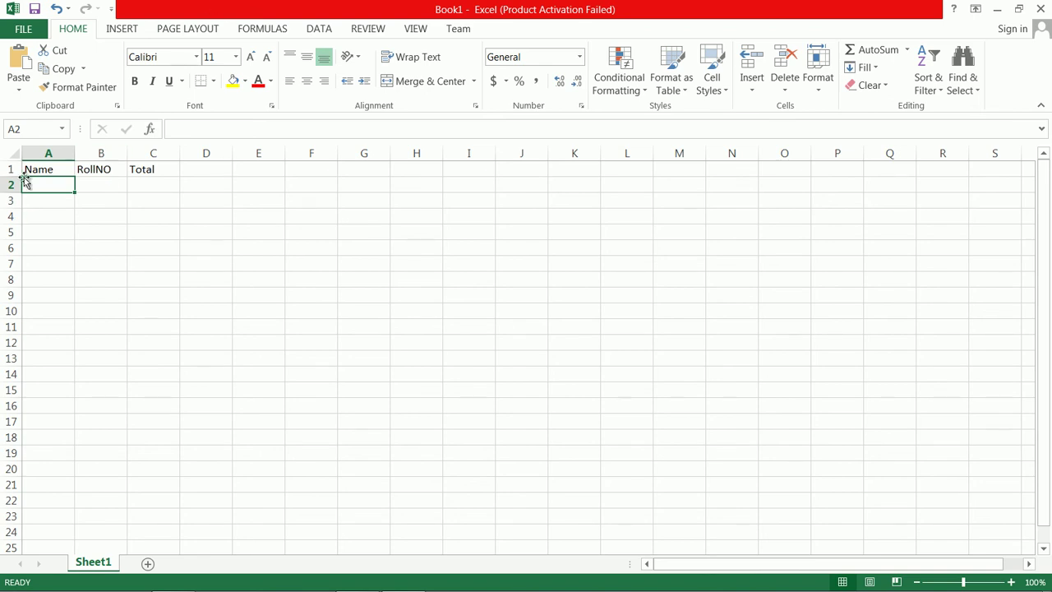
Step: Swap the first two column headings so that A1 reads RollNO and B1 reads Name
left_click(51, 167)
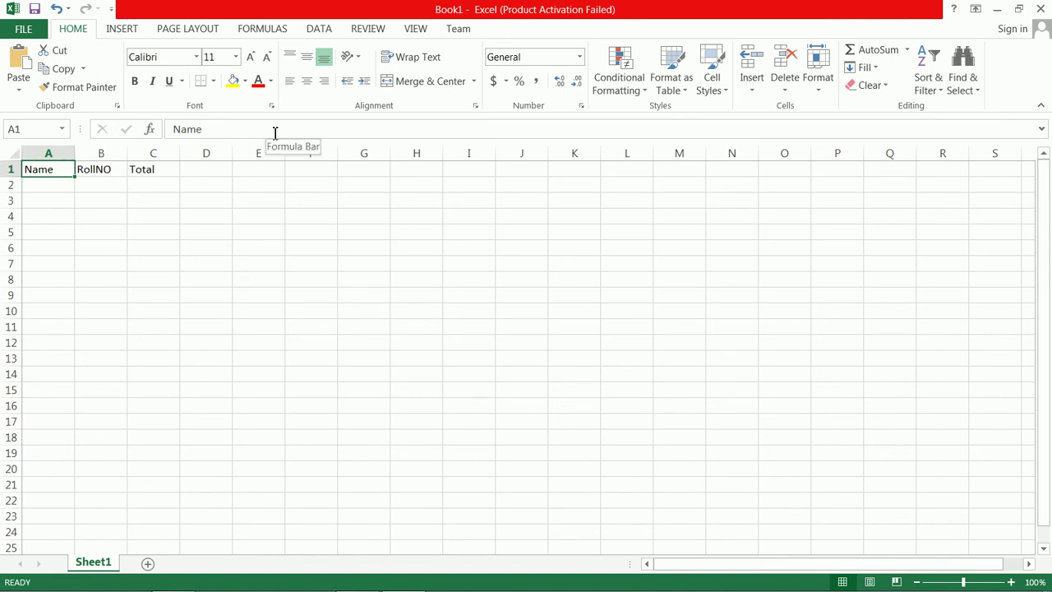
type("RollNO")
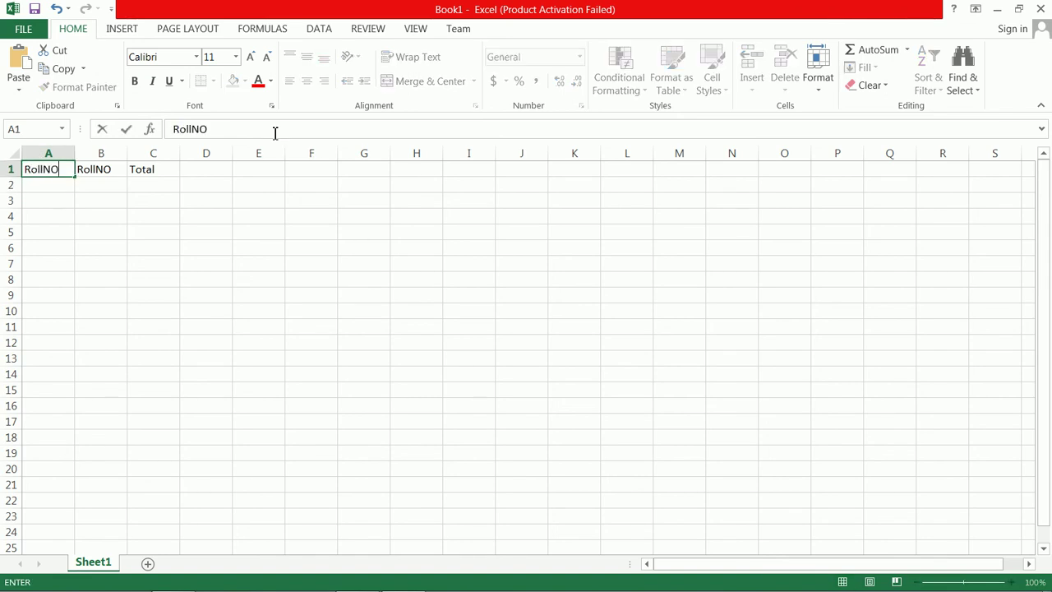
left_click_drag(94, 172, 94, 177)
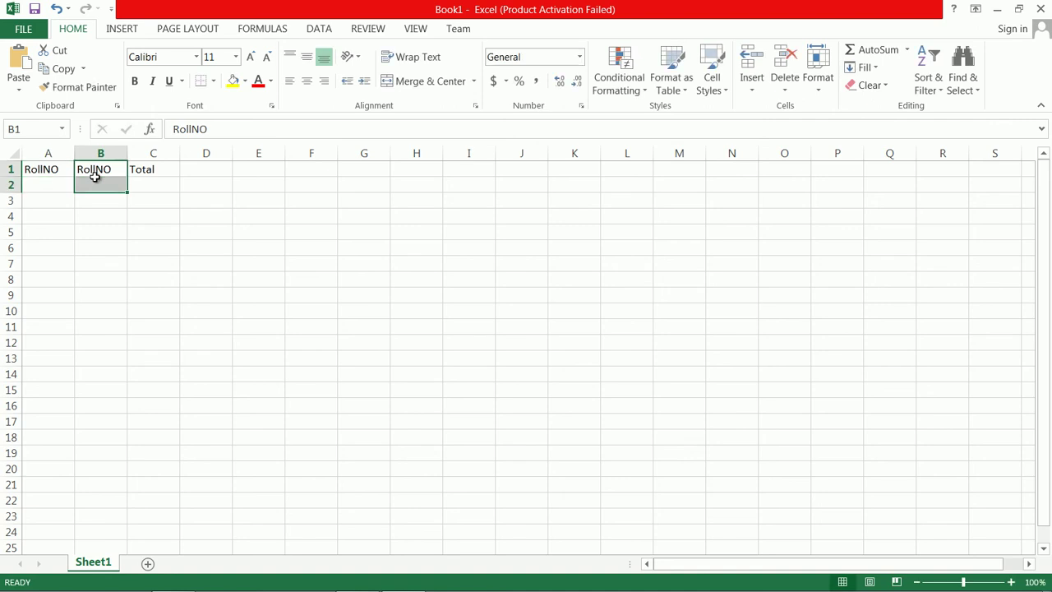
left_click(116, 172)
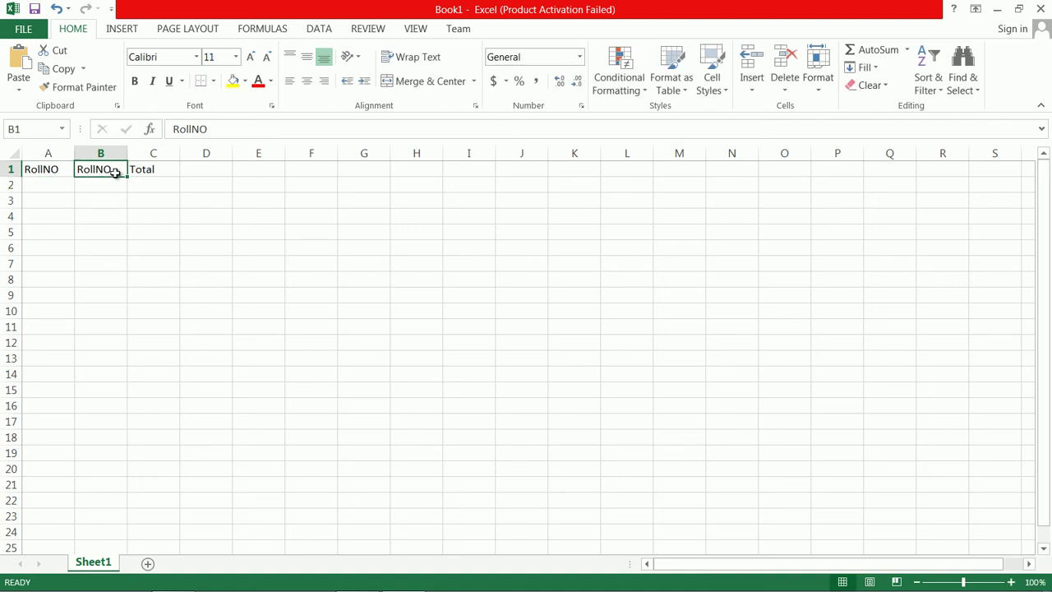
type("Name")
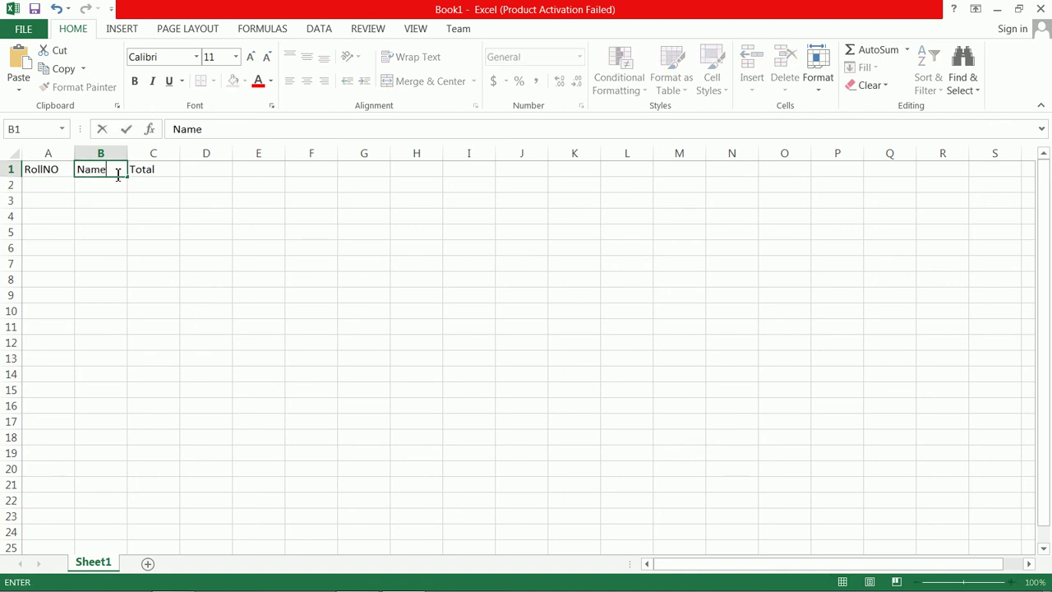
Step: Enter roll number 101 in A2 and fill the series down through A11 up to 110
left_click(38, 183)
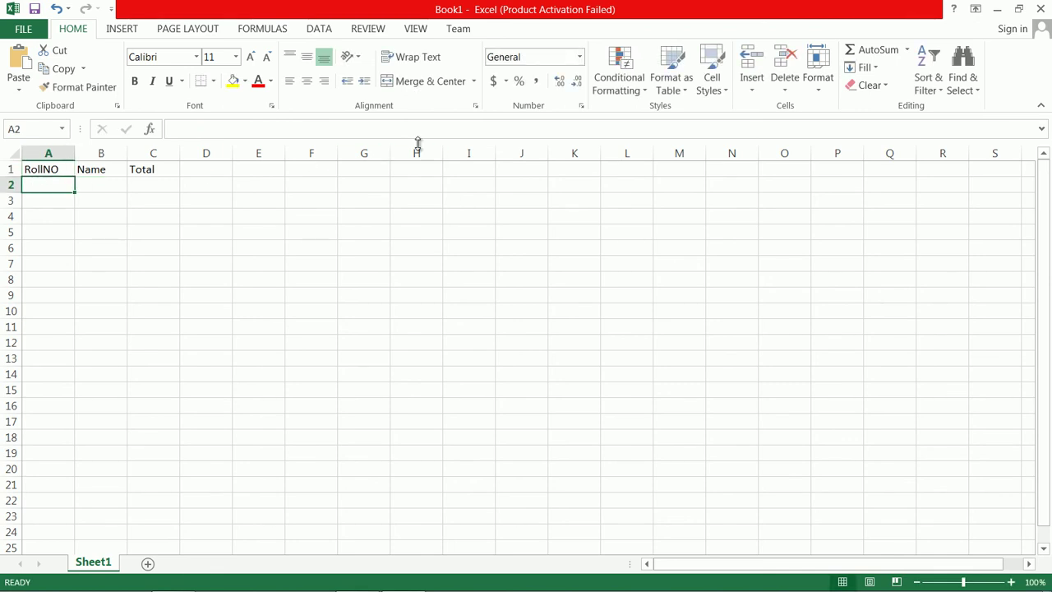
type("101")
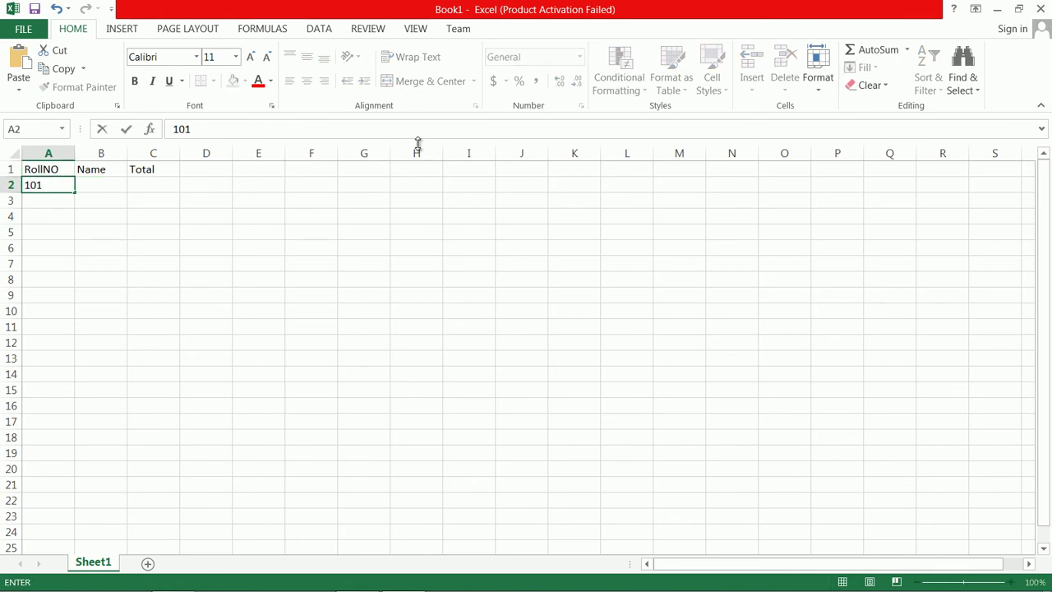
key("Return")
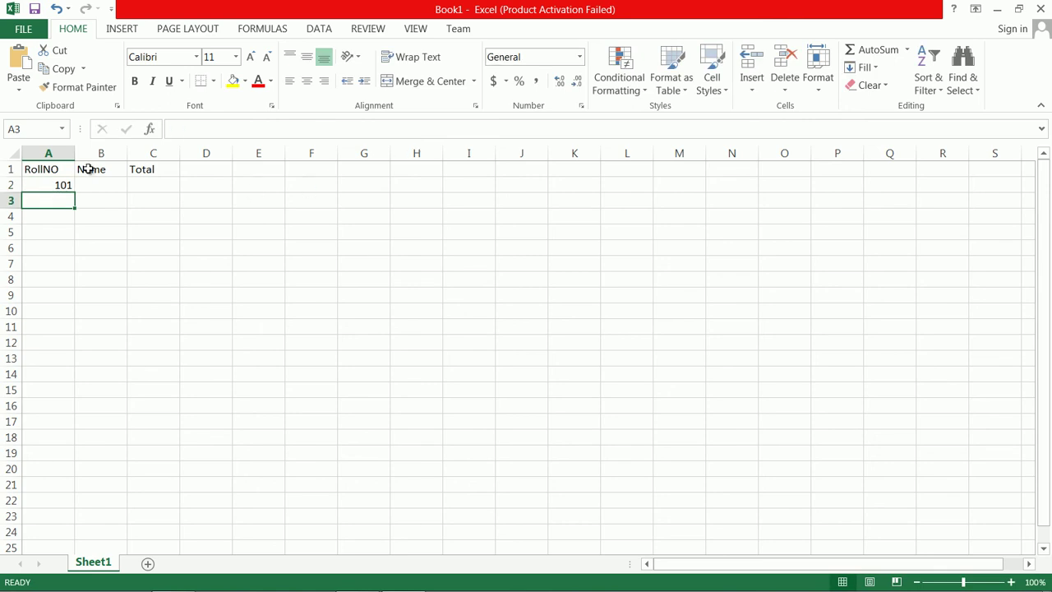
left_click(63, 184)
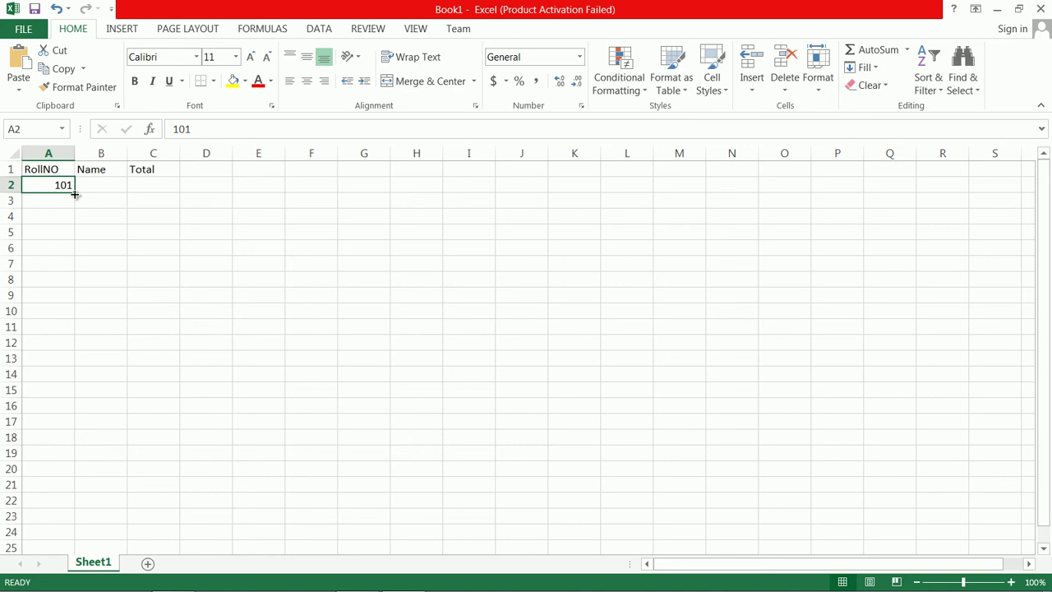
left_click_drag(75, 194, 80, 336)
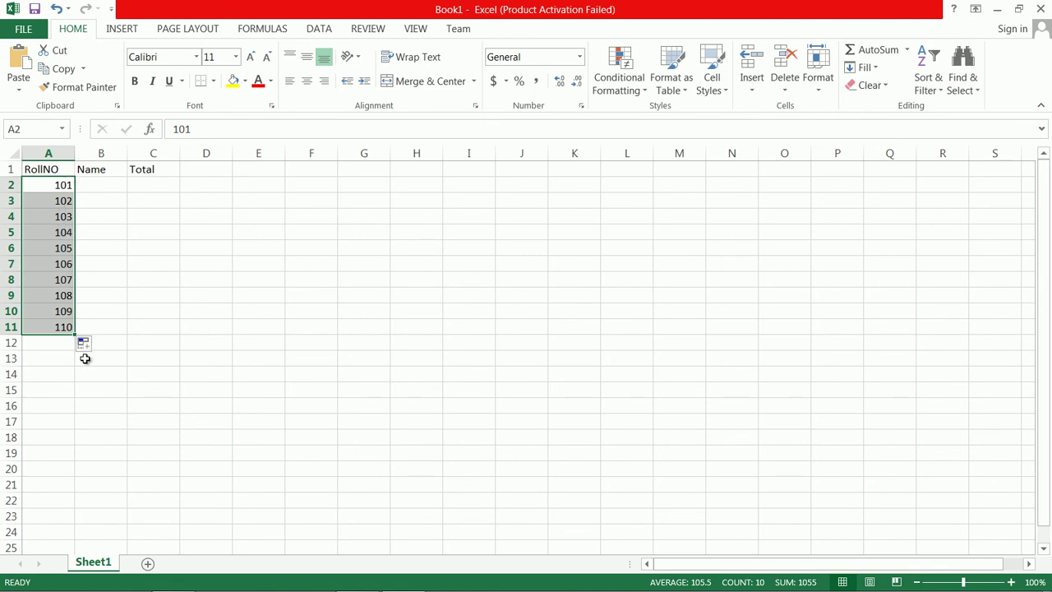
Step: Select B2:C11 as the entry range, fill in student names in B2 and B3, and enter the total 200 in C3
left_click(102, 182)
left_click_drag(103, 182, 168, 330)
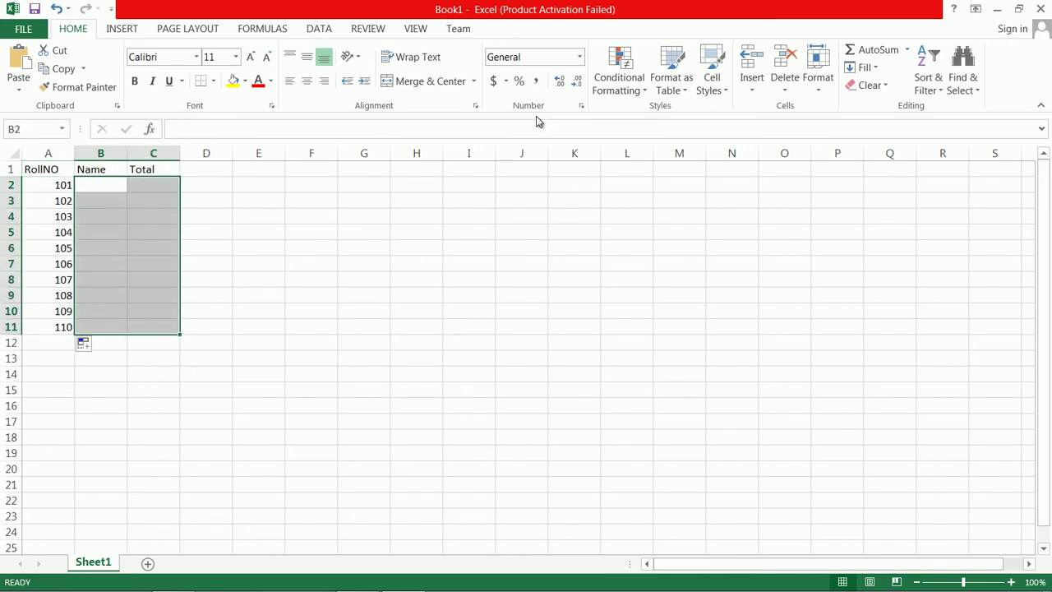
type("Sam")
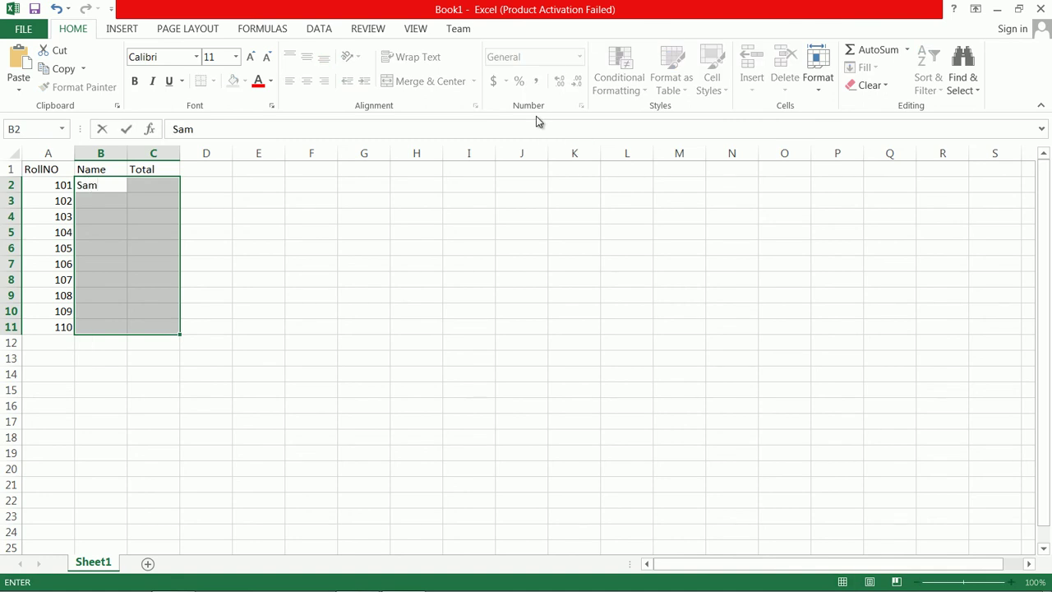
key("Return")
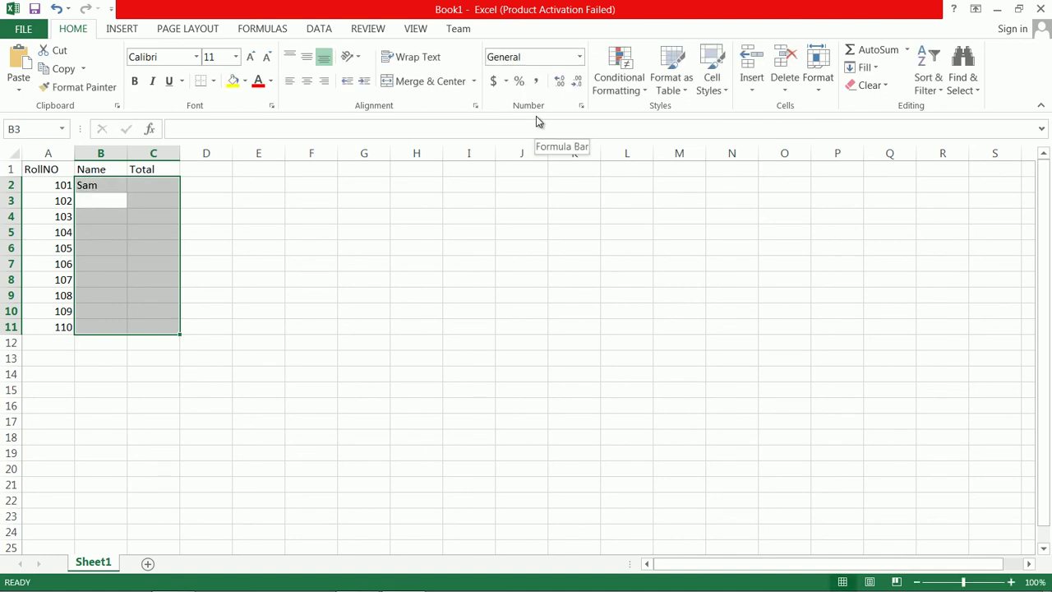
type("Jam")
key("Tab")
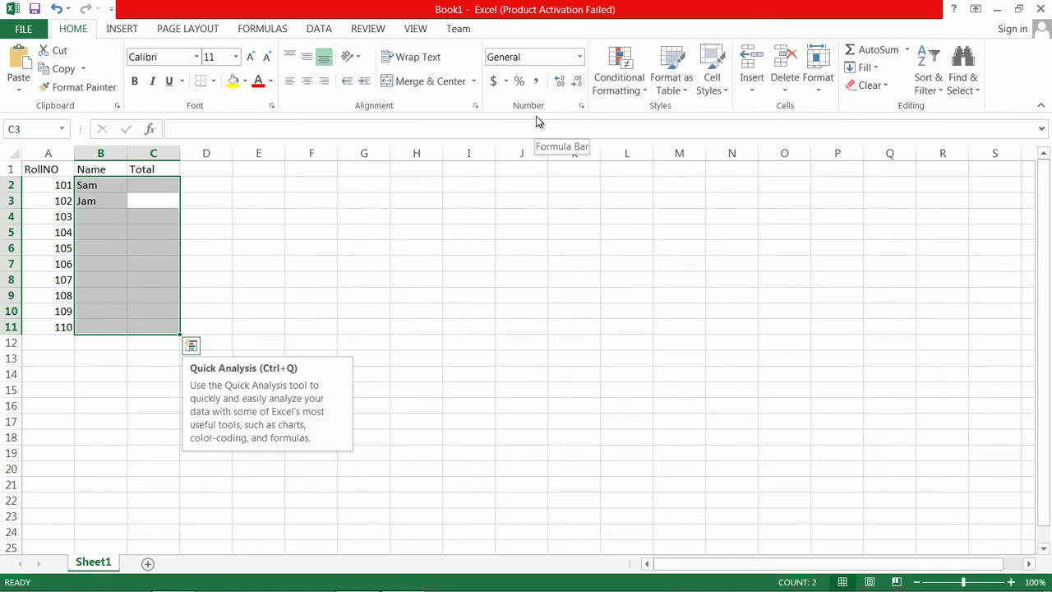
type("200")
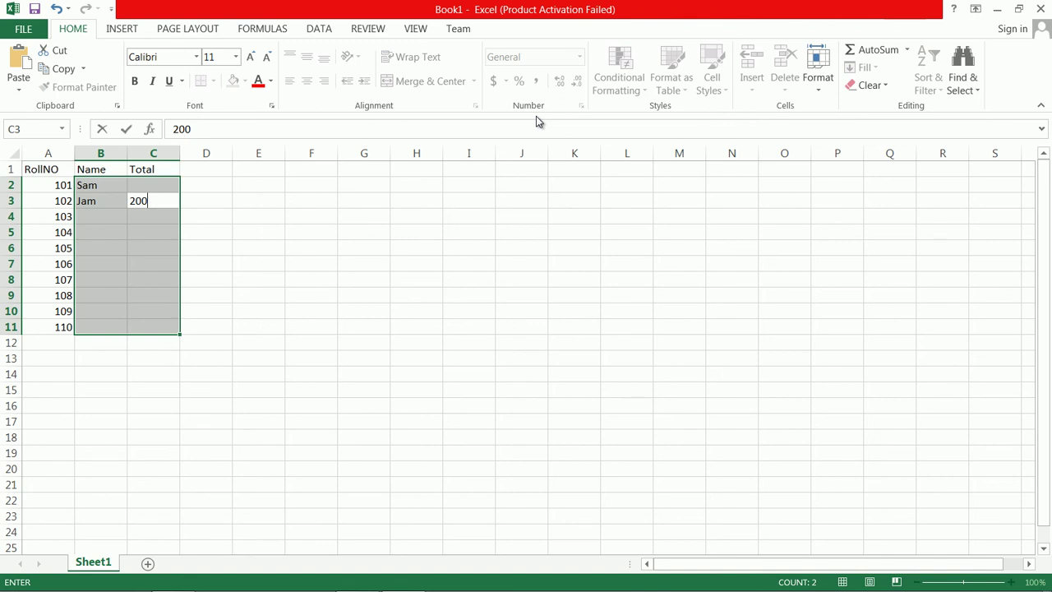
key("Tab")
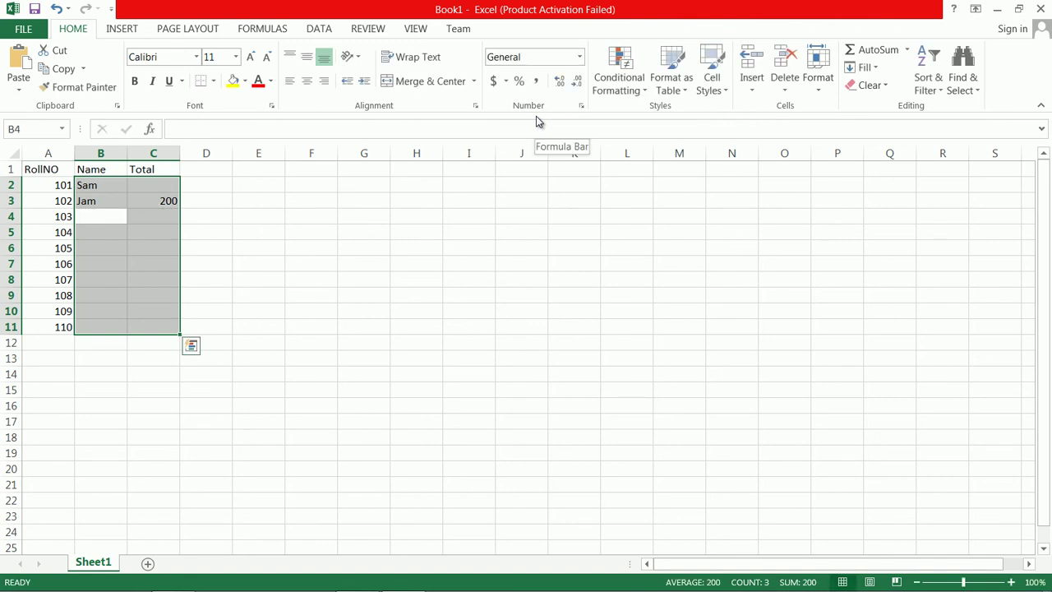
Step: Fill in the student name for roll number 103 in B4, with the total 2000 in C4
type("R")
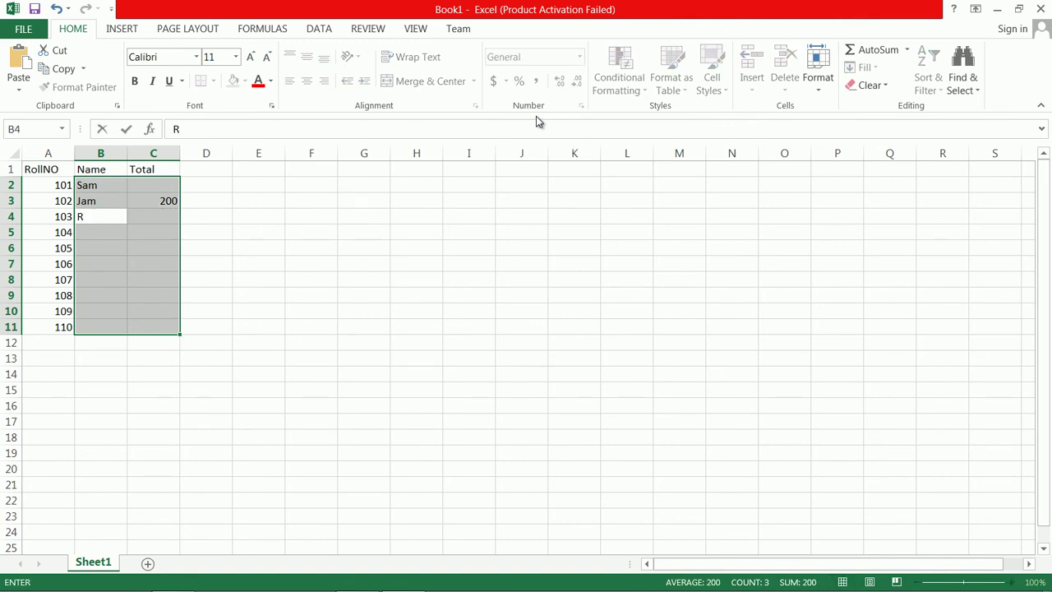
type("im")
key("Tab")
type("2000")
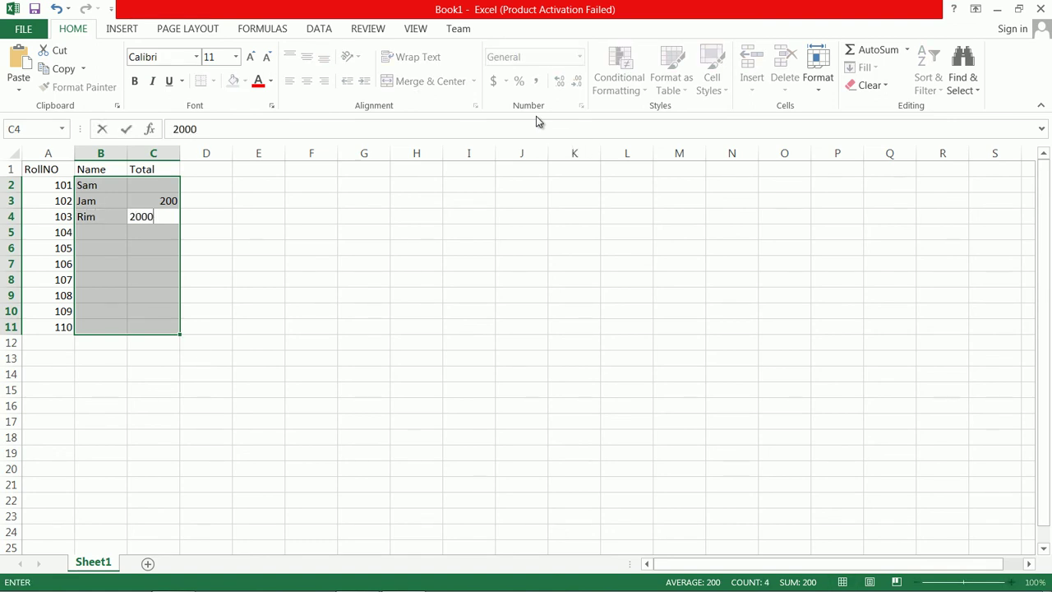
key("Return")
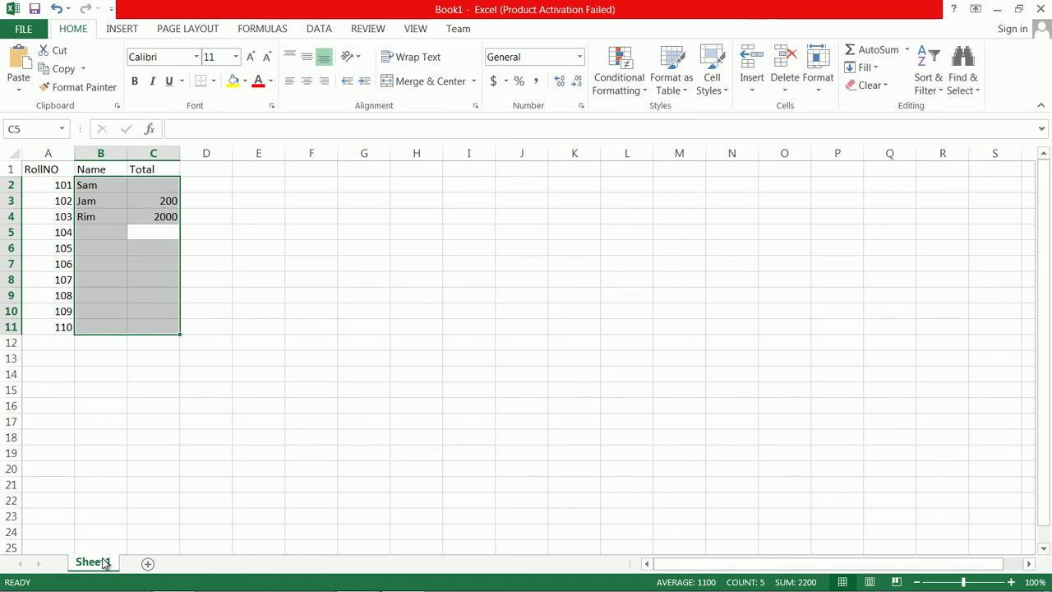
Step: Add three new worksheets, Sheet2 to Sheet4, to the workbook
left_click(148, 565)
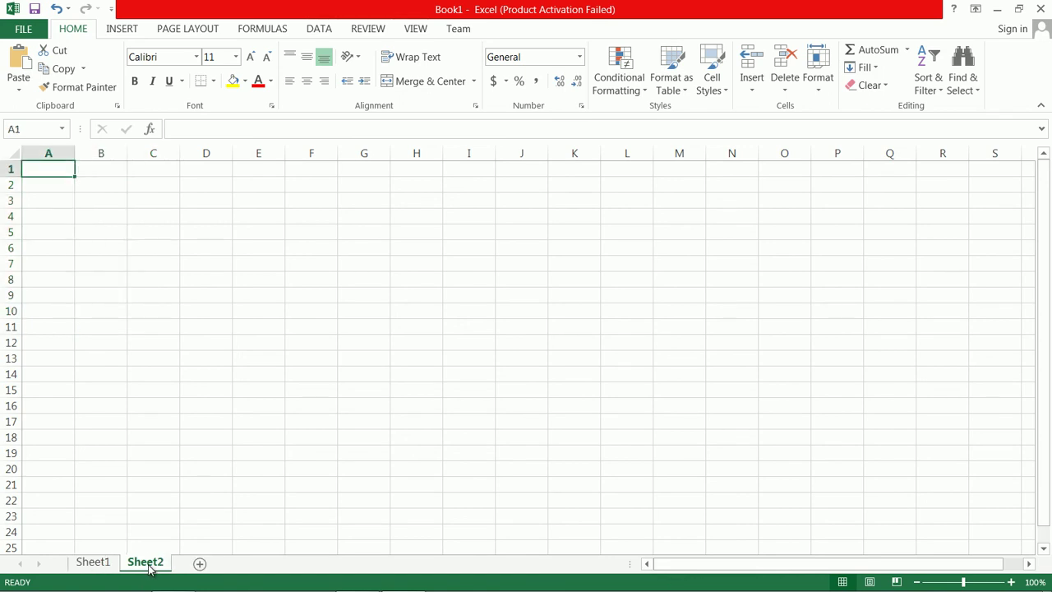
left_click(199, 565)
left_click(252, 566)
Step: Rename Sheet1 as Student and Sheet2 as Staff
left_click(97, 565)
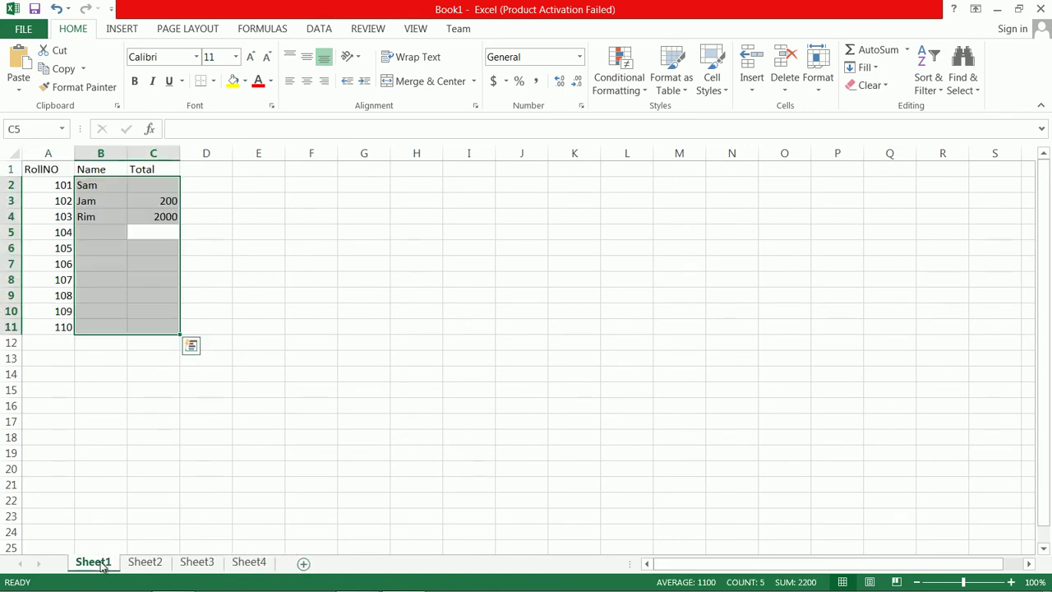
double_click(96, 565)
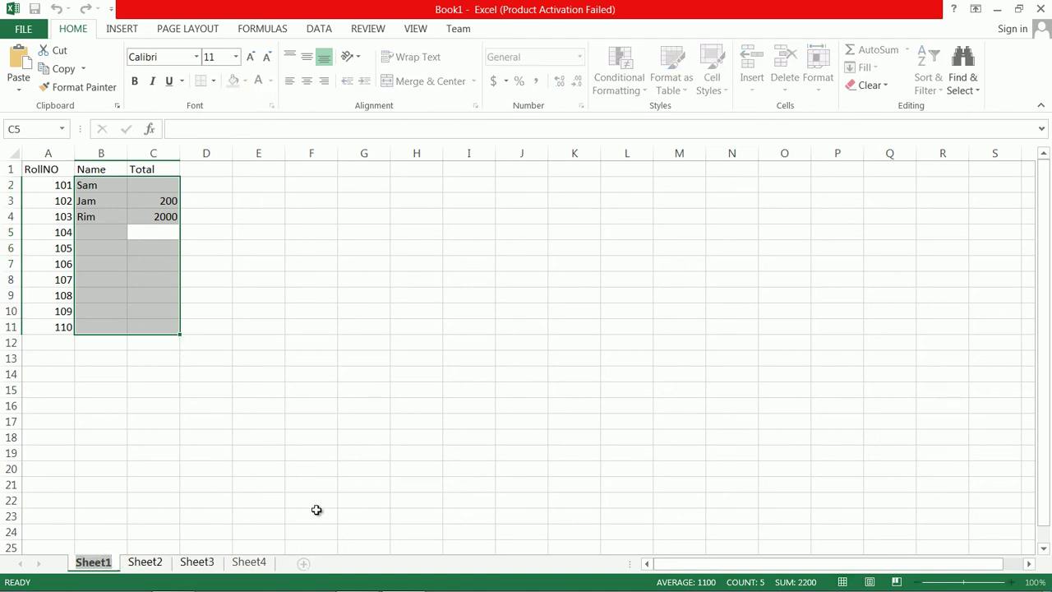
type("Student")
left_click(153, 564)
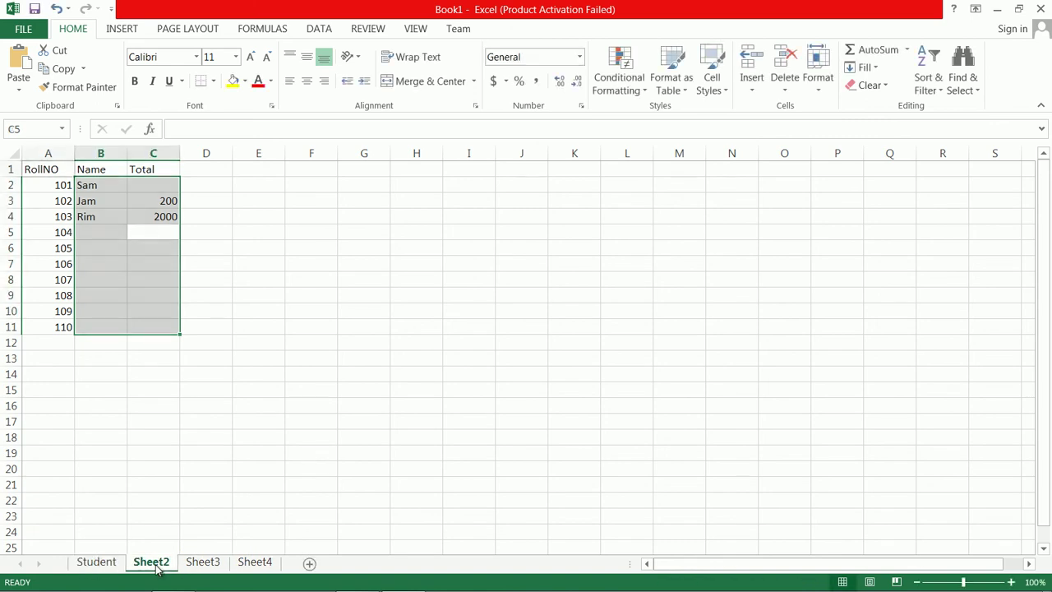
double_click(153, 564)
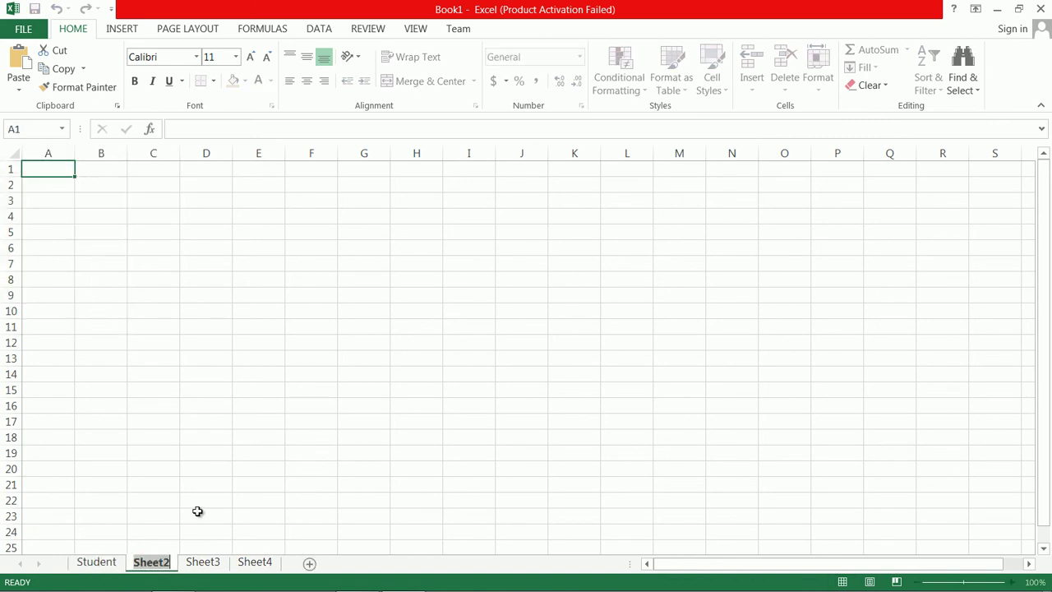
type("Staff")
key("Return")
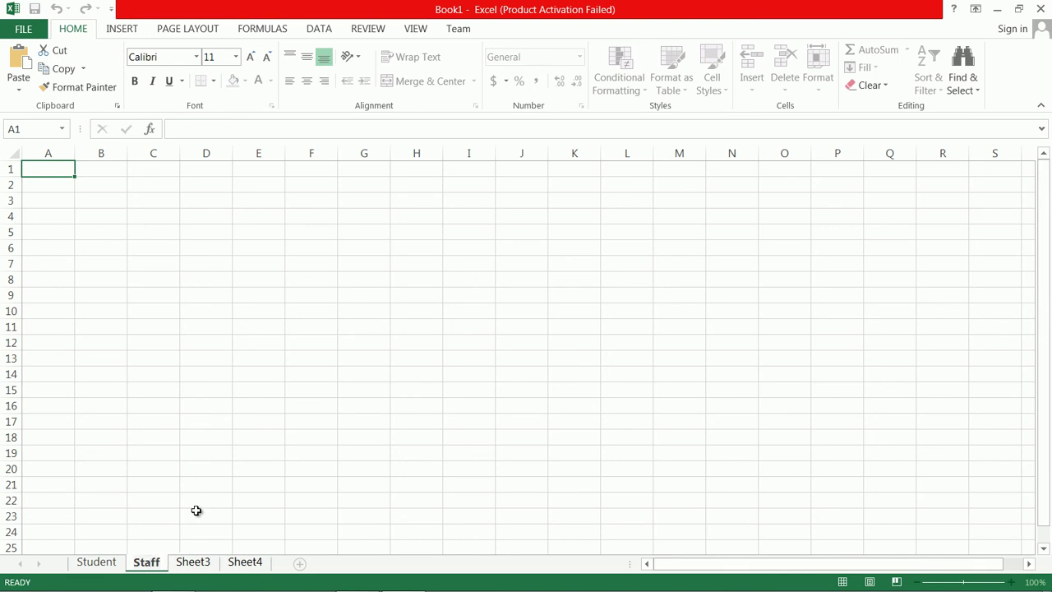
Step: Return to the Student sheet and reselect the data entry range B2:C11
left_click(201, 563)
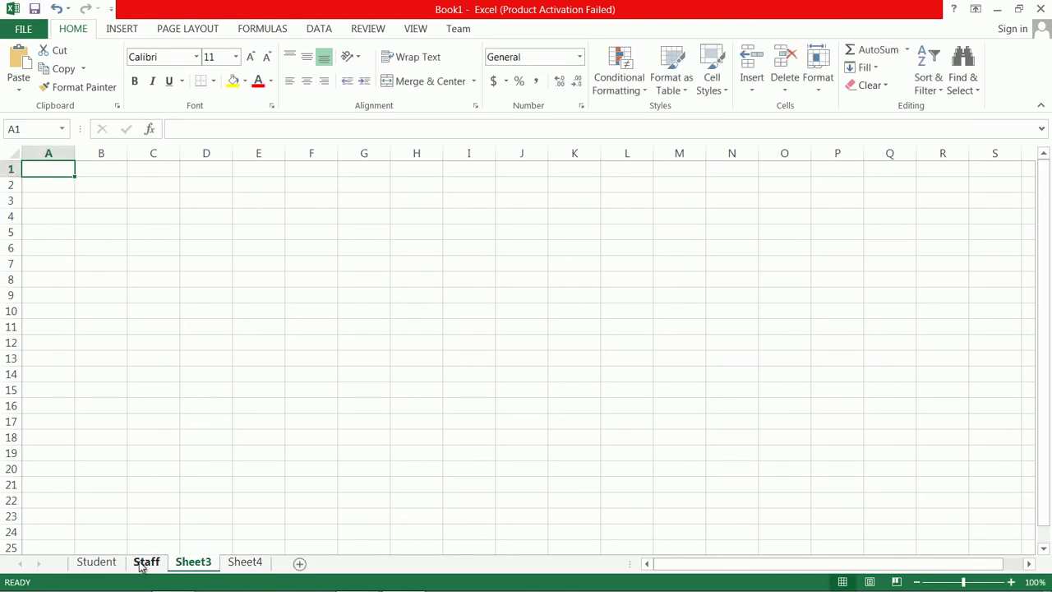
left_click(107, 563)
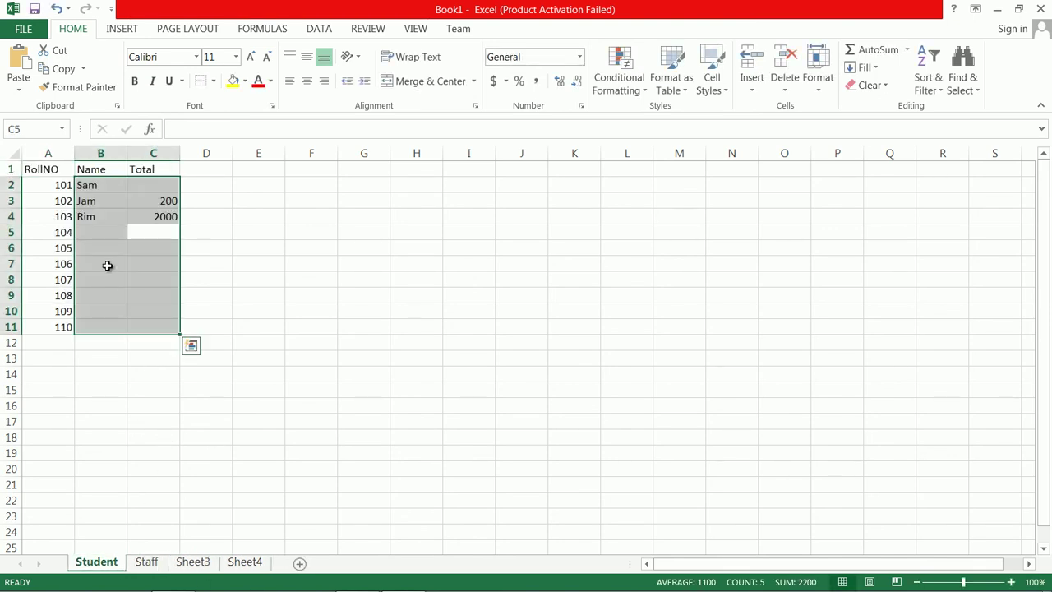
left_click(103, 232)
left_click(153, 233)
left_click(119, 205)
left_click_drag(120, 215, 125, 233)
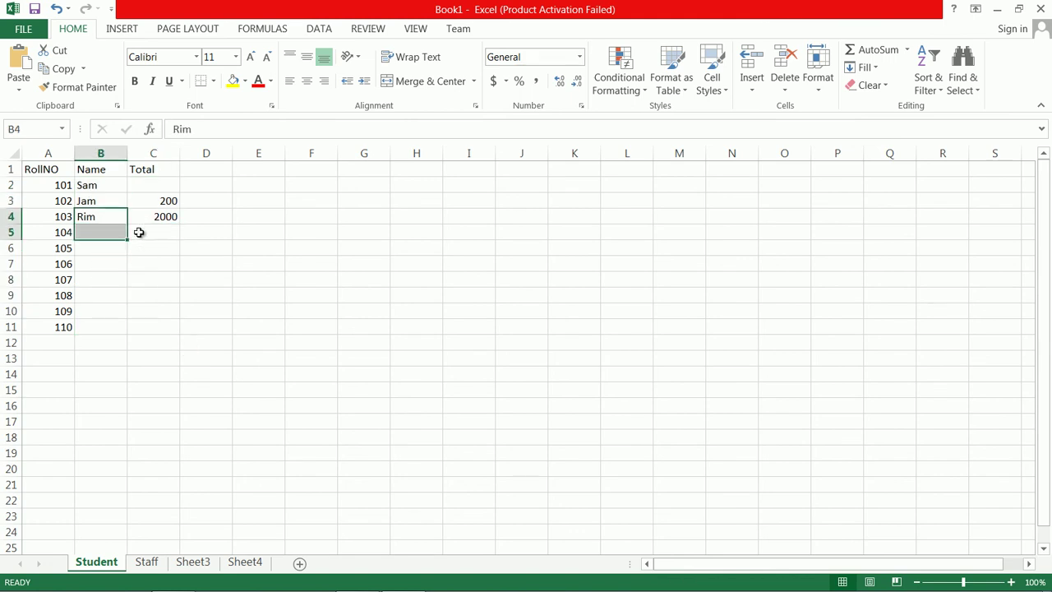
left_click_drag(97, 185, 176, 332)
left_click_drag(176, 337, 176, 326)
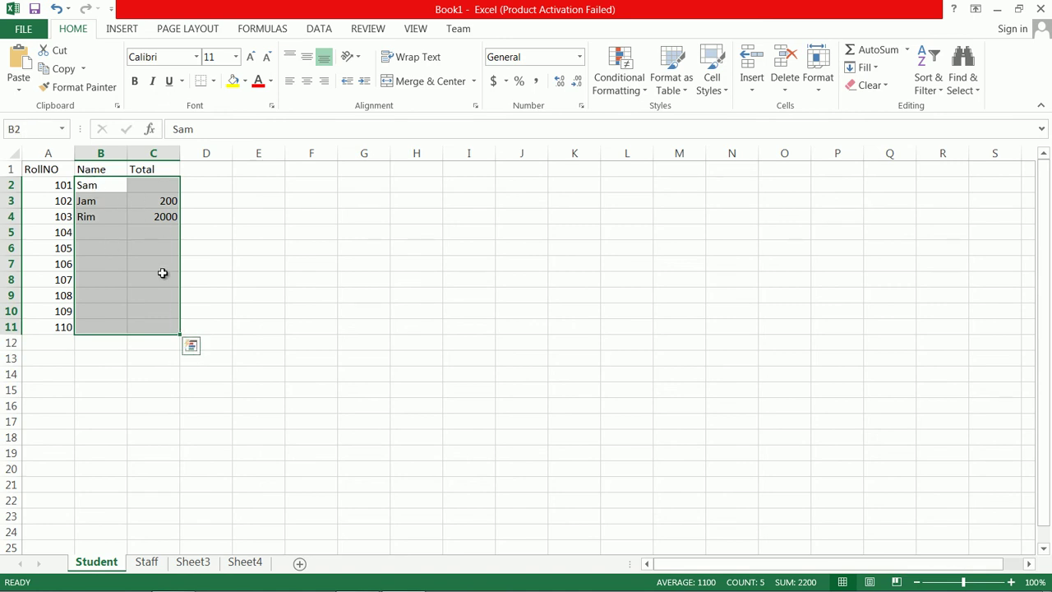
Step: Fill in the student name for roll number 104 in B5, with the total 120 in C5
left_click(123, 231)
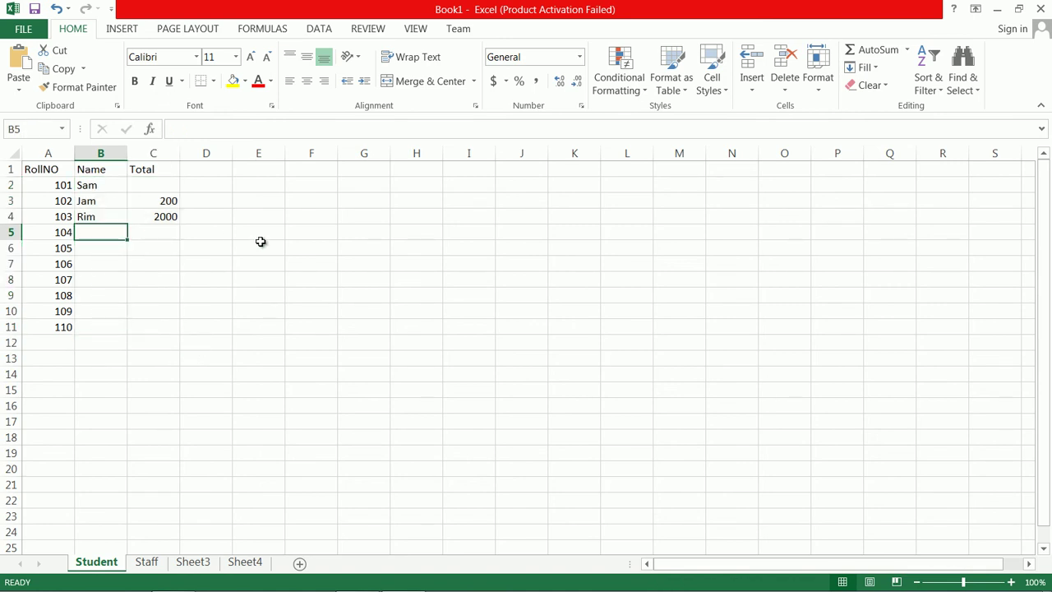
type("tom")
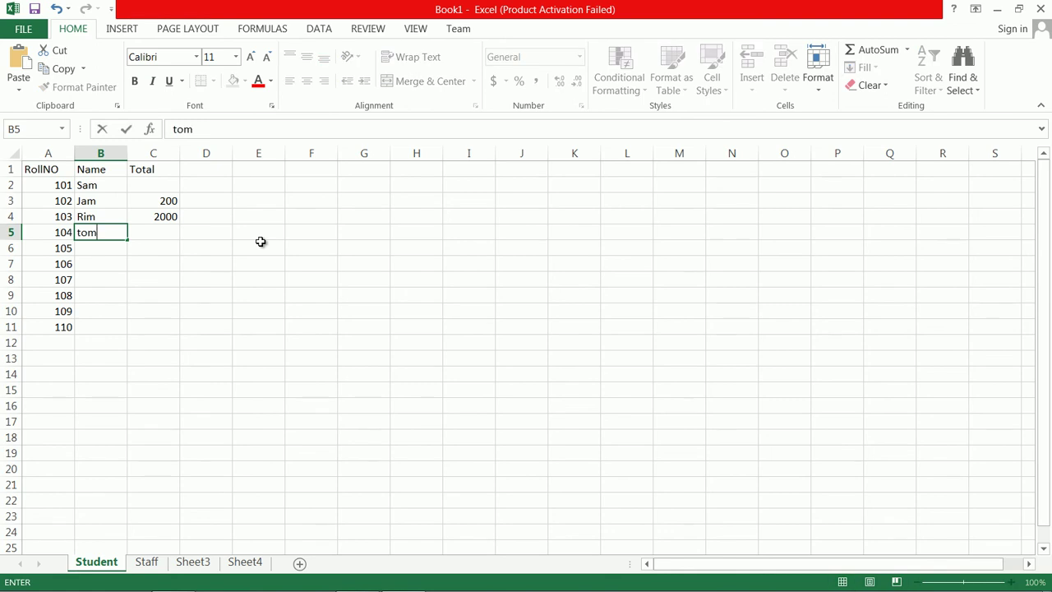
key("Tab")
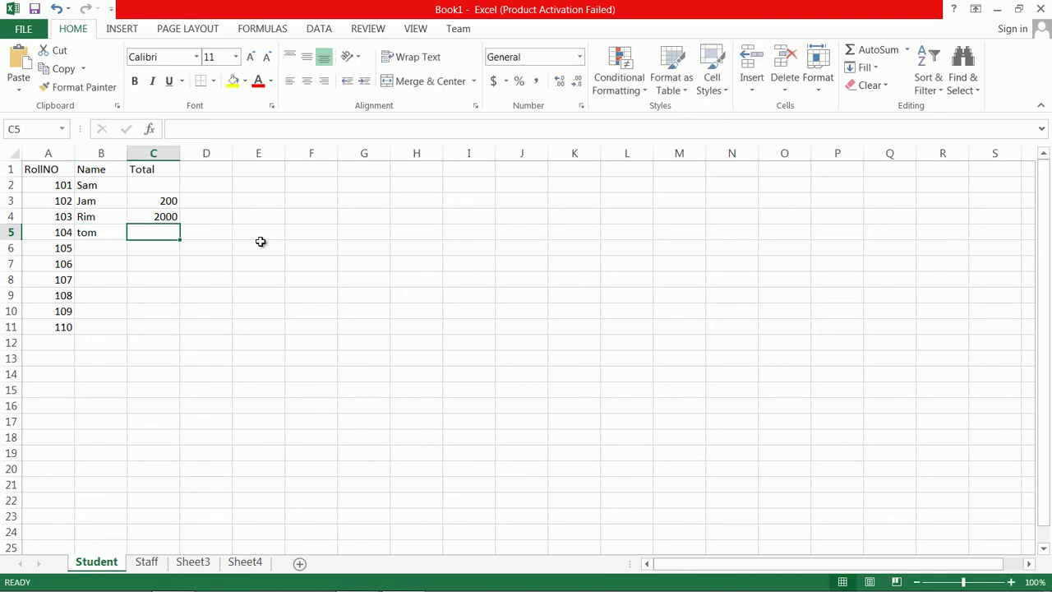
type("120")
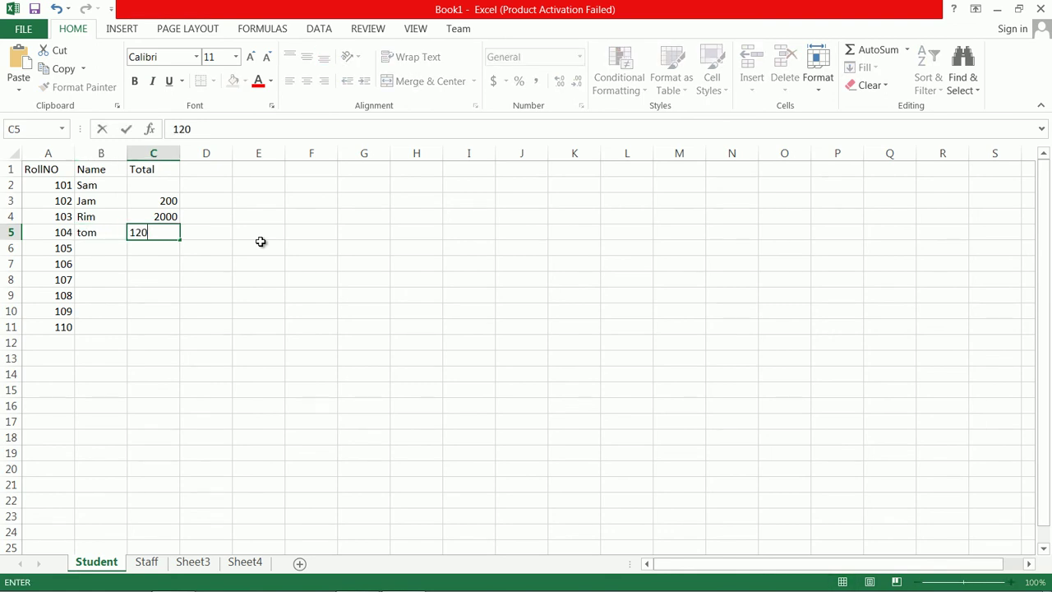
key("Return")
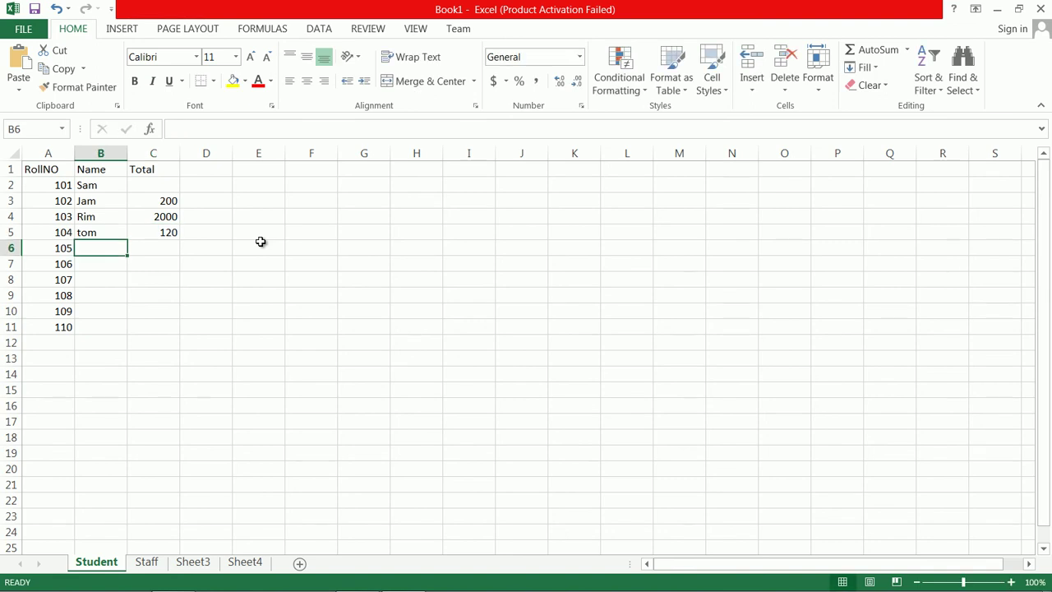
type("345")
key("BackSpace")
key("BackSpace")
key("BackSpace")
Step: Select the range B2:F12 on the Student sheet
left_click_drag(97, 188, 327, 340)
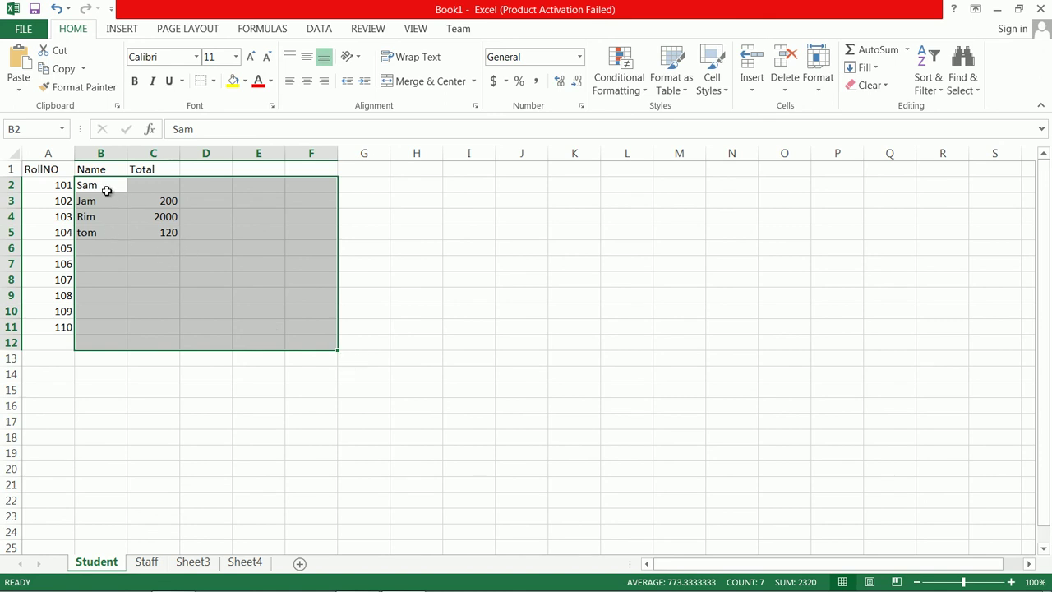